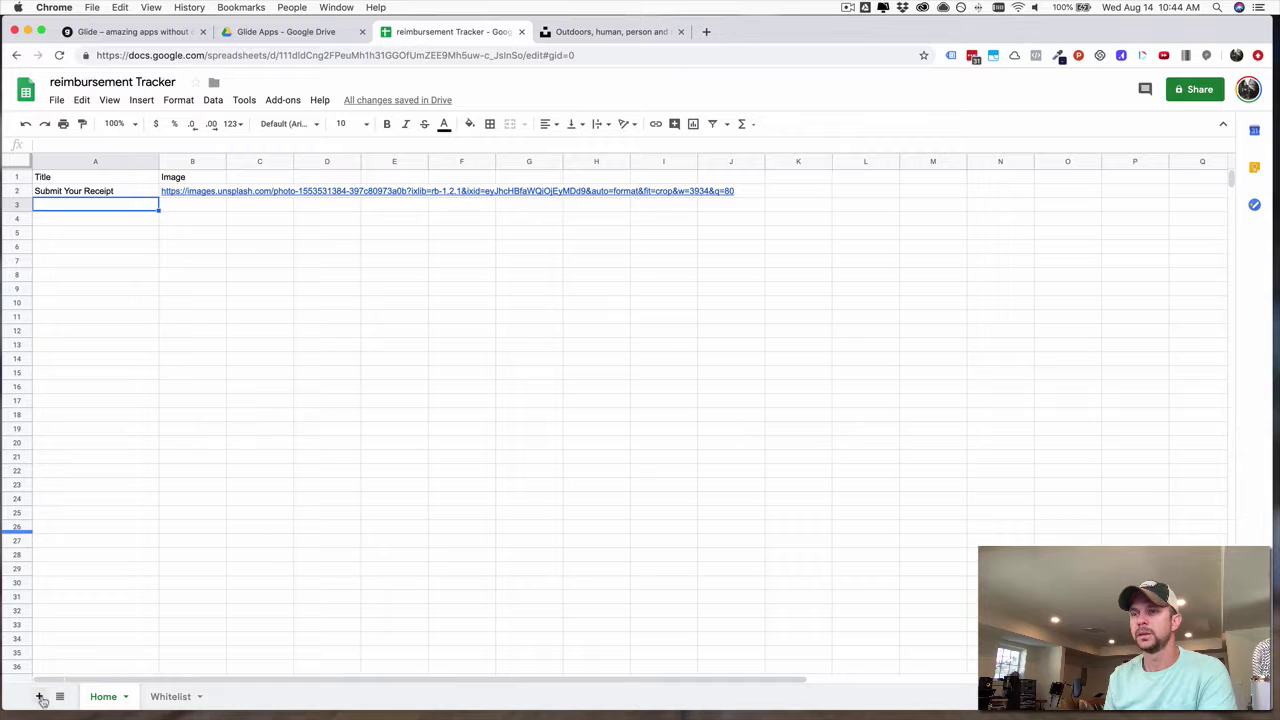
Add a new sheet between Home and Whitelist and name it Submissions.
double_click(174, 700)
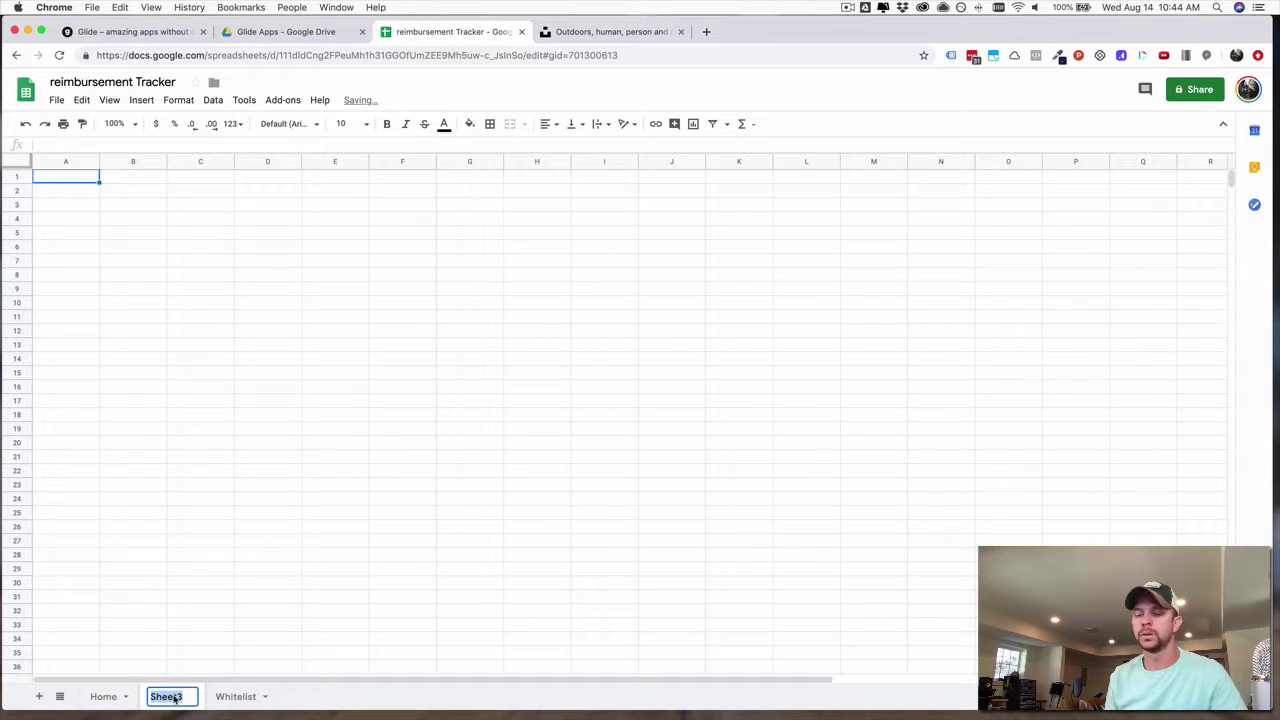
type("Submissions")
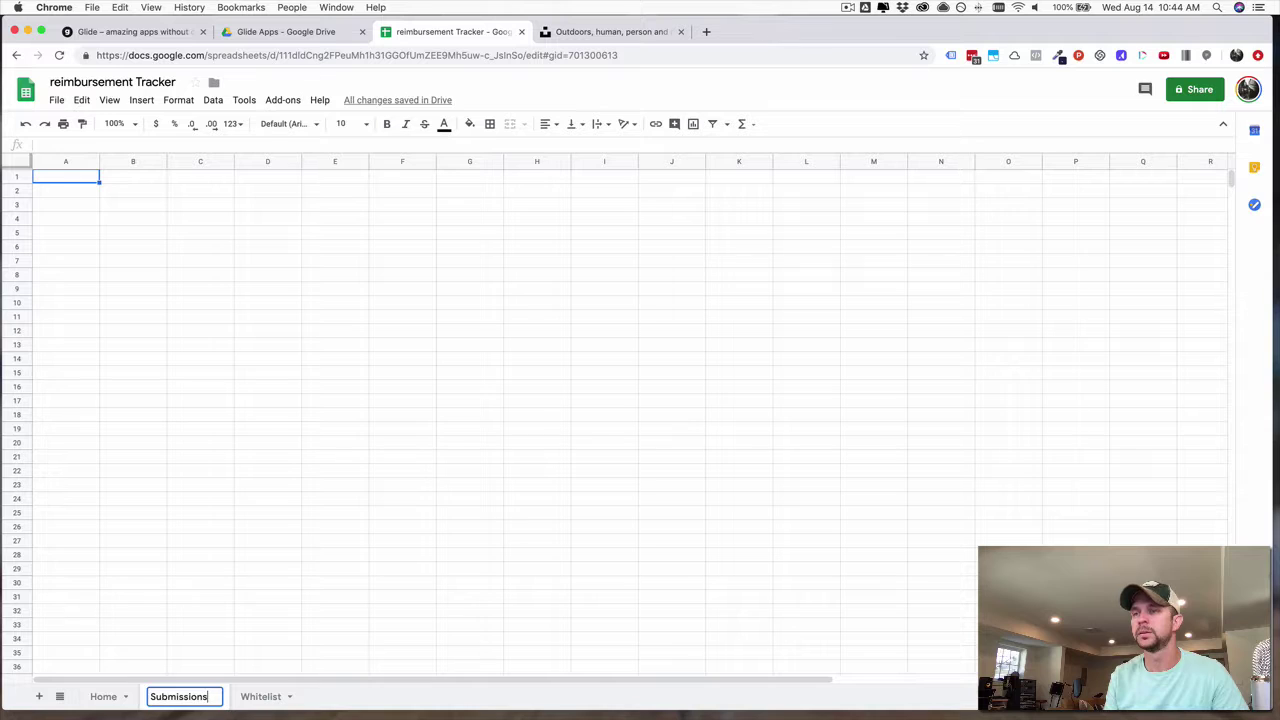
key("Return")
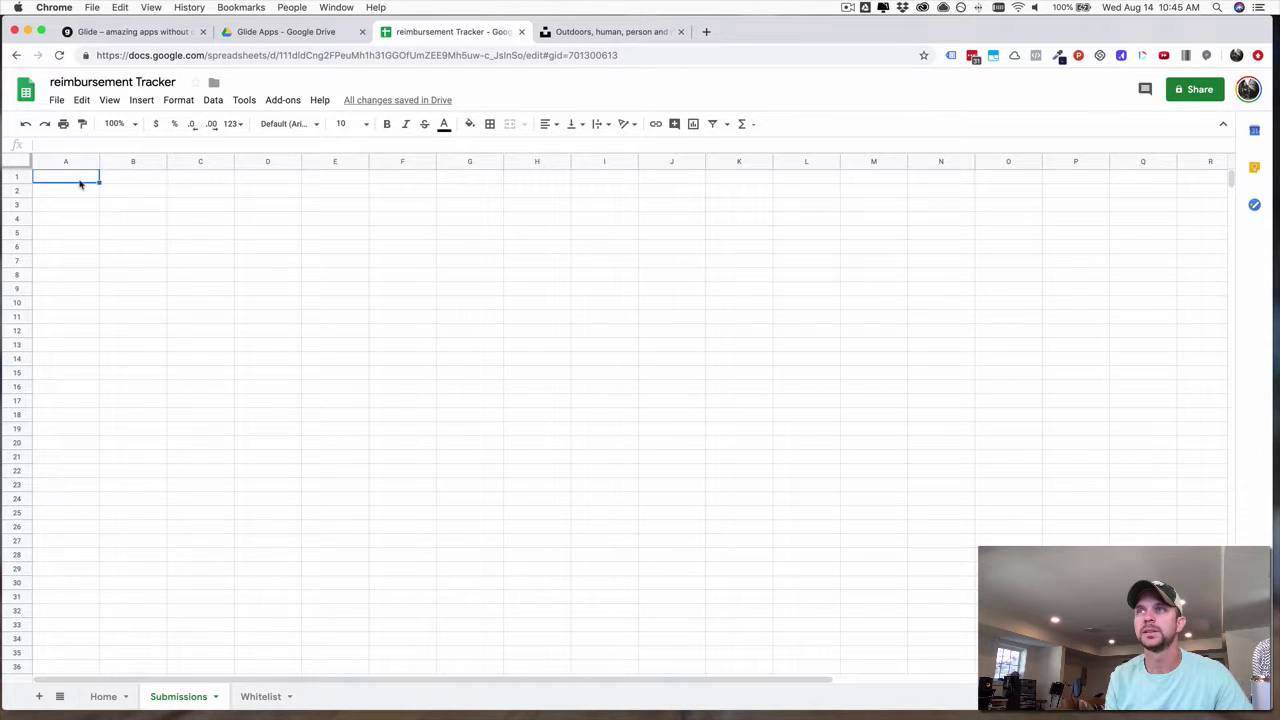
Enter the headers Email in A1 and Amount in B1 of the Submissions sheet, widening column A slightly.
type("Email")
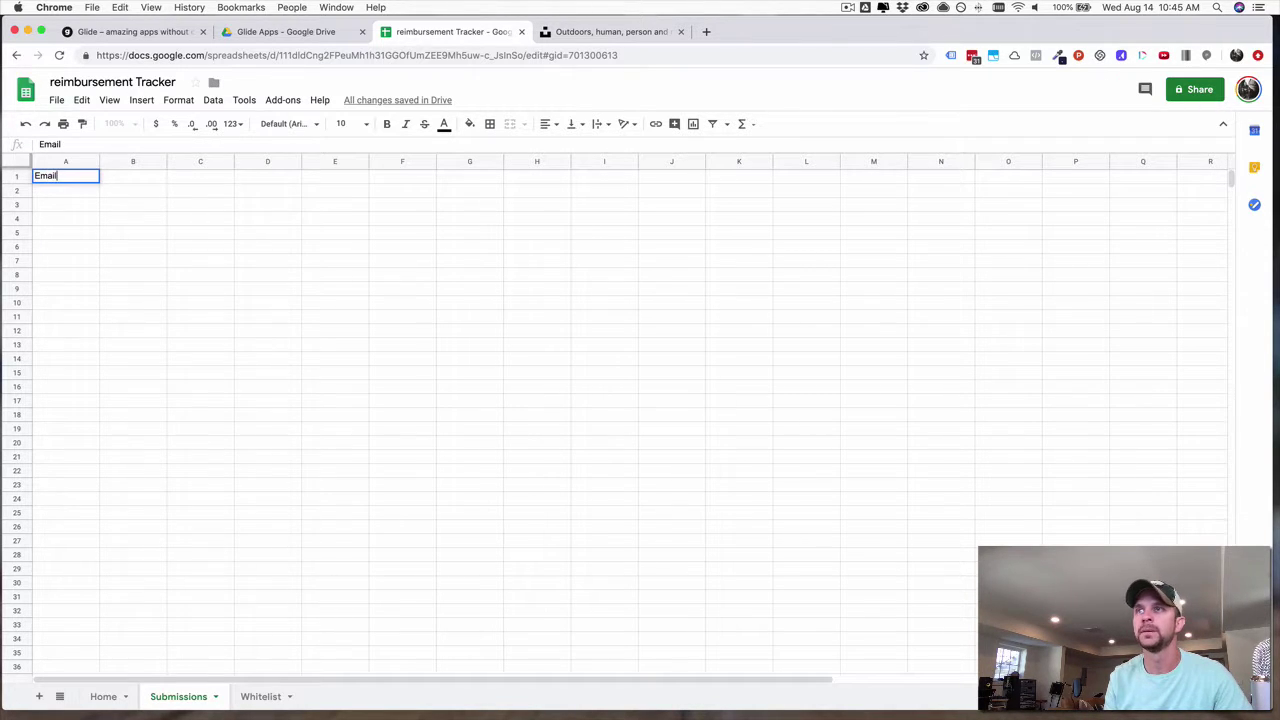
key("Return")
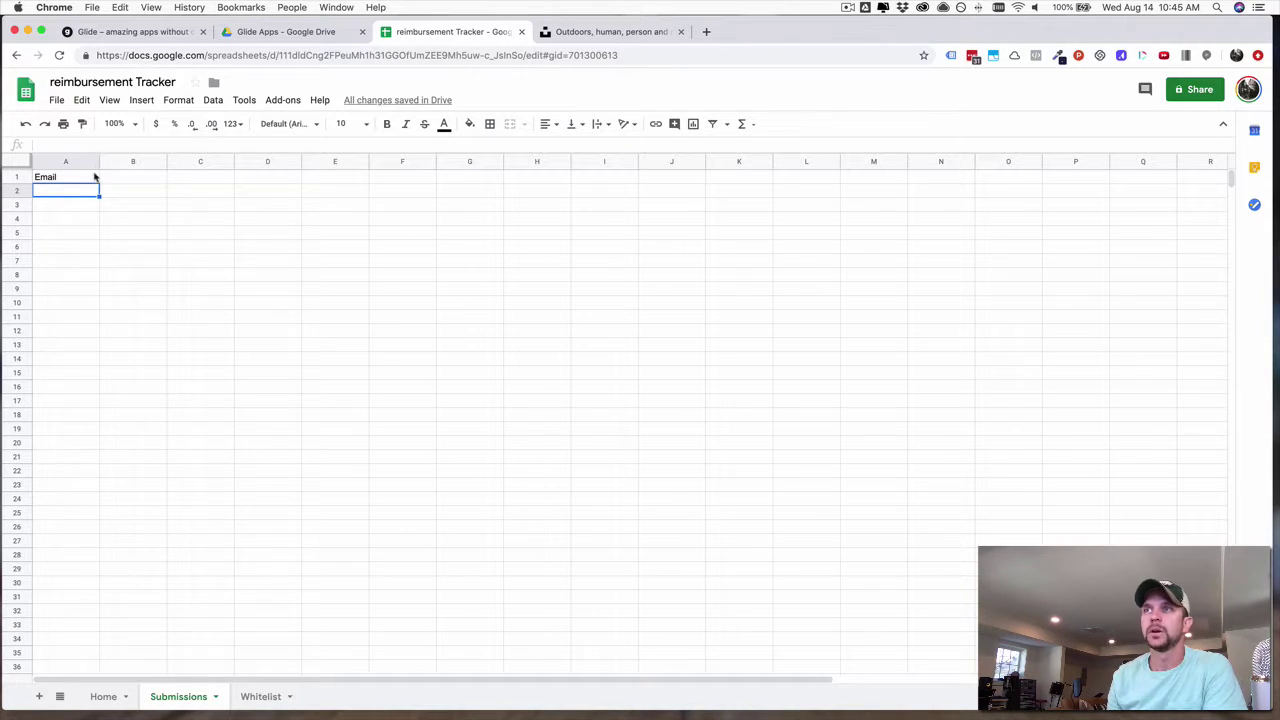
left_click_drag(100, 161, 124, 161)
left_click(159, 180)
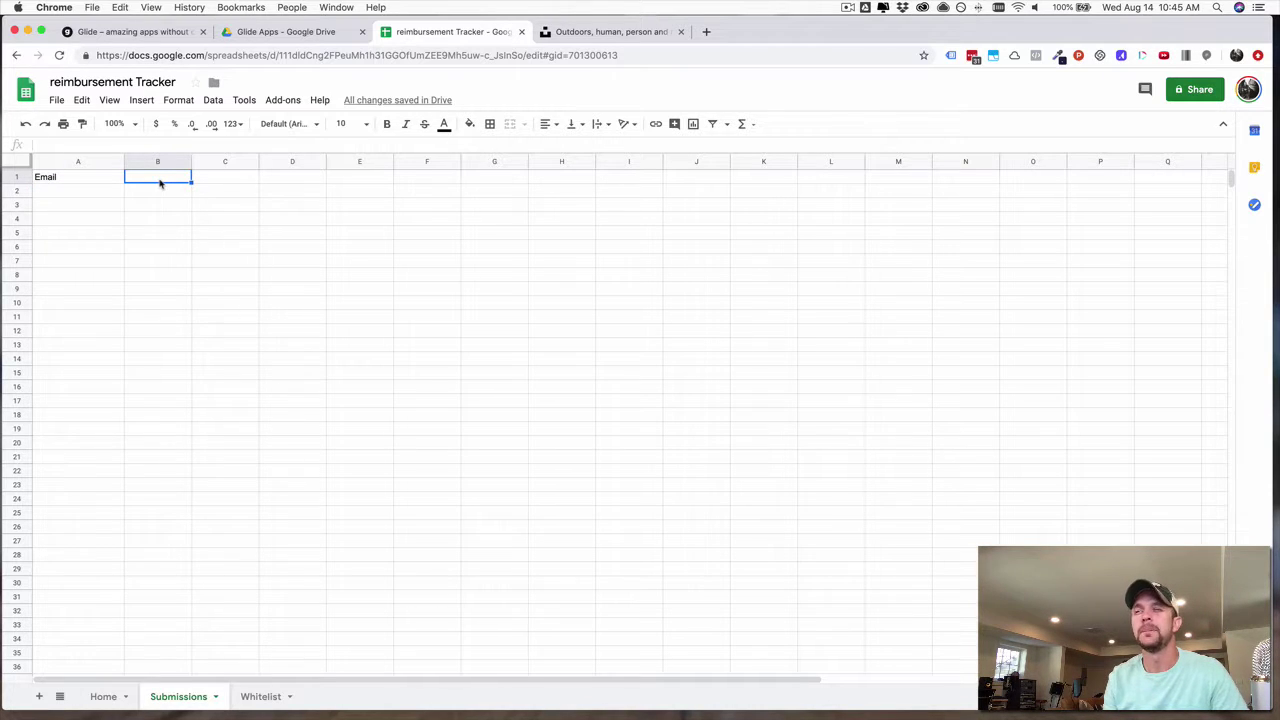
type("Amount")
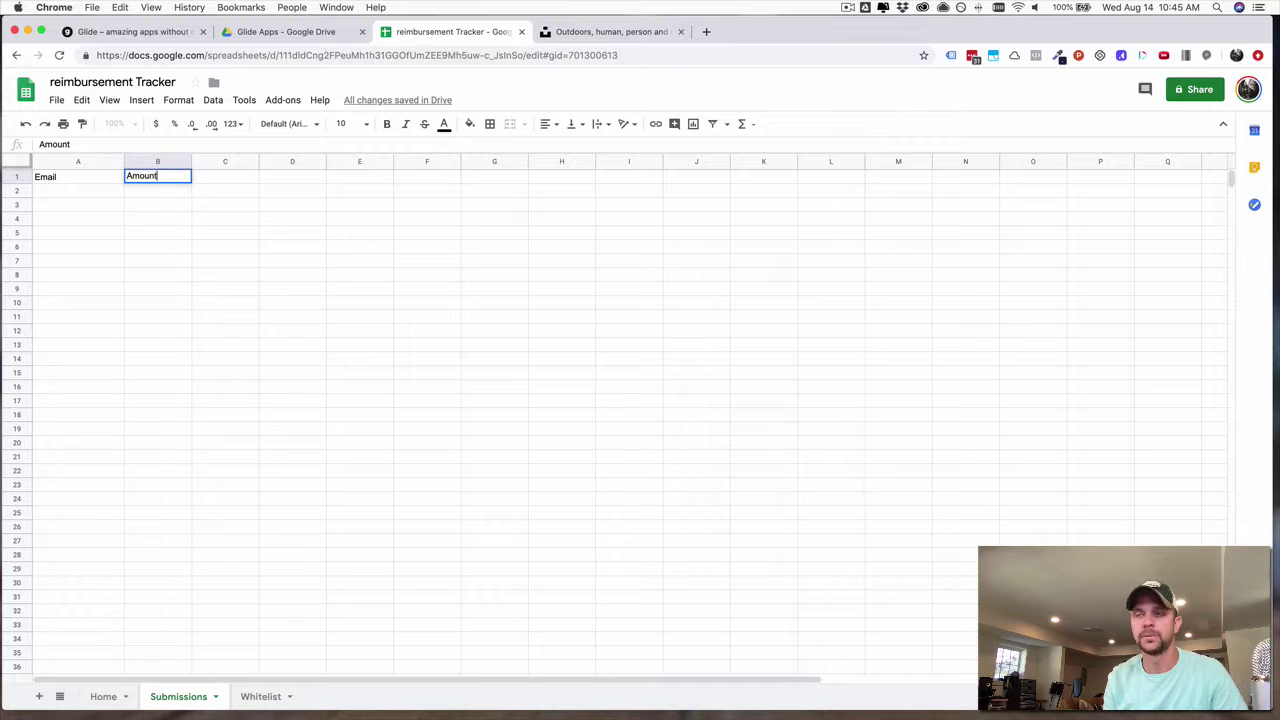
key("Tab")
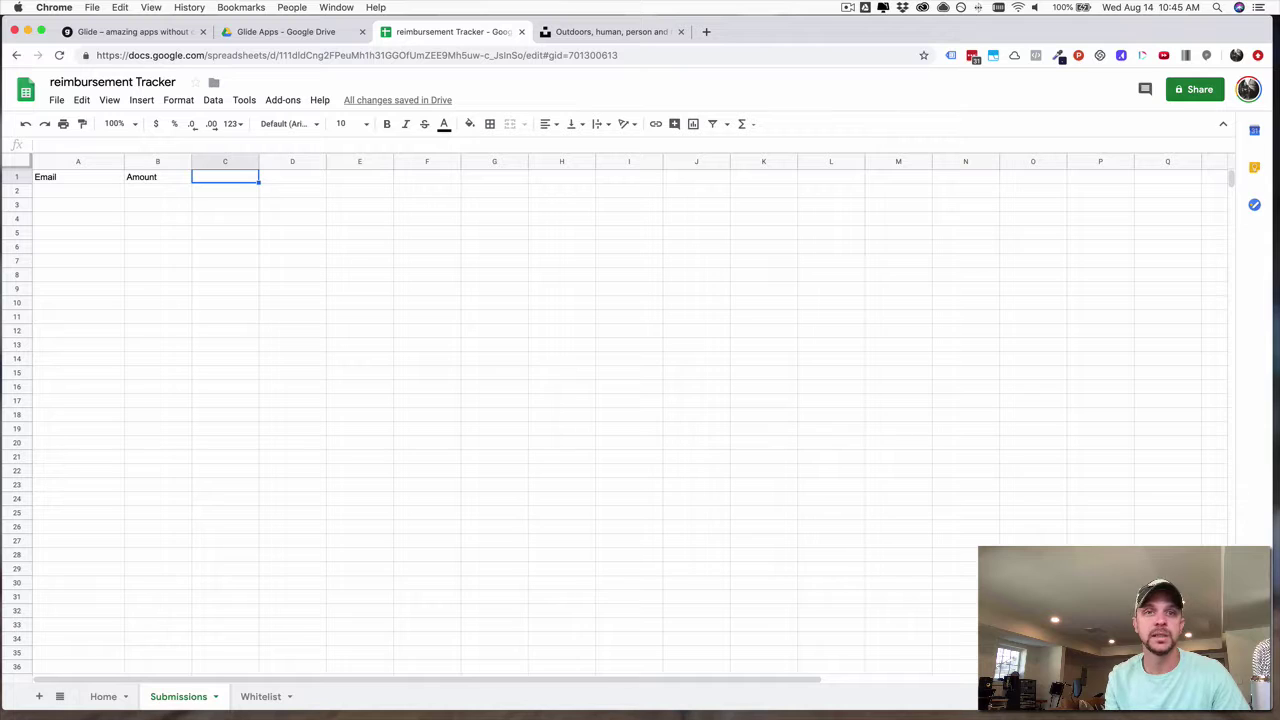
Enter the headers Receipt Image in cell C1 and Categories in cell D1.
type("Rece")
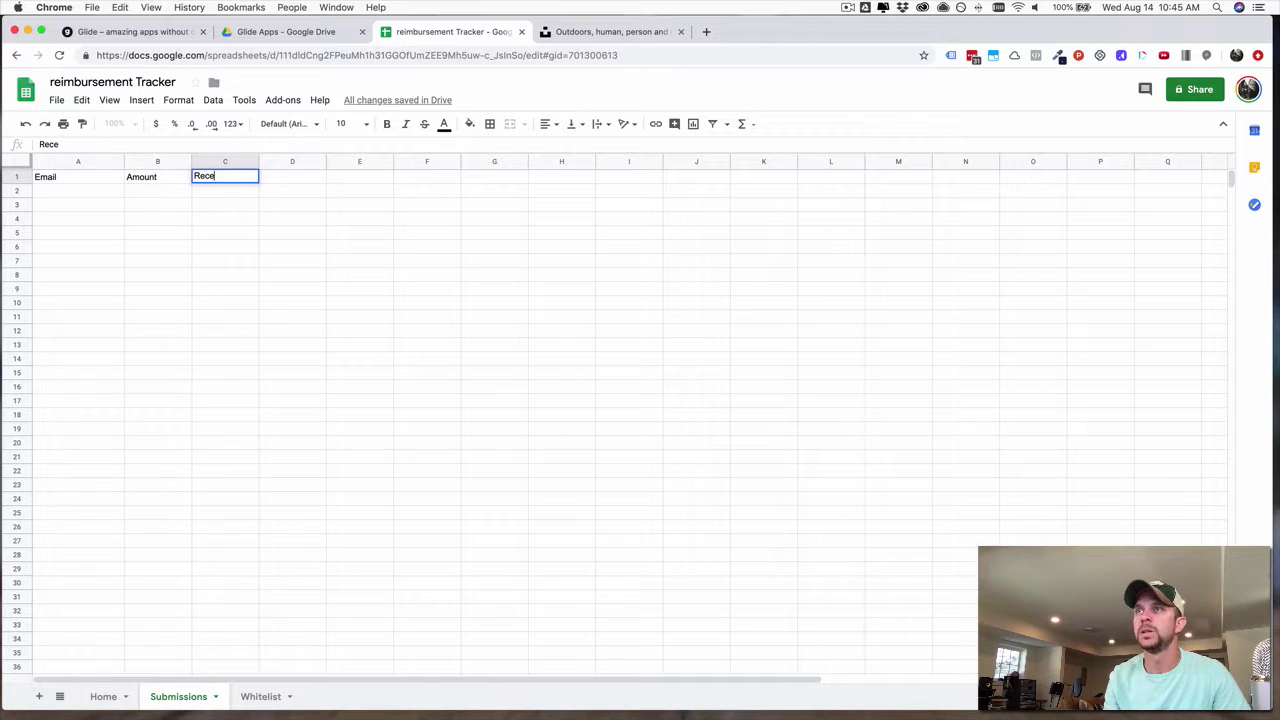
type("ipt Image")
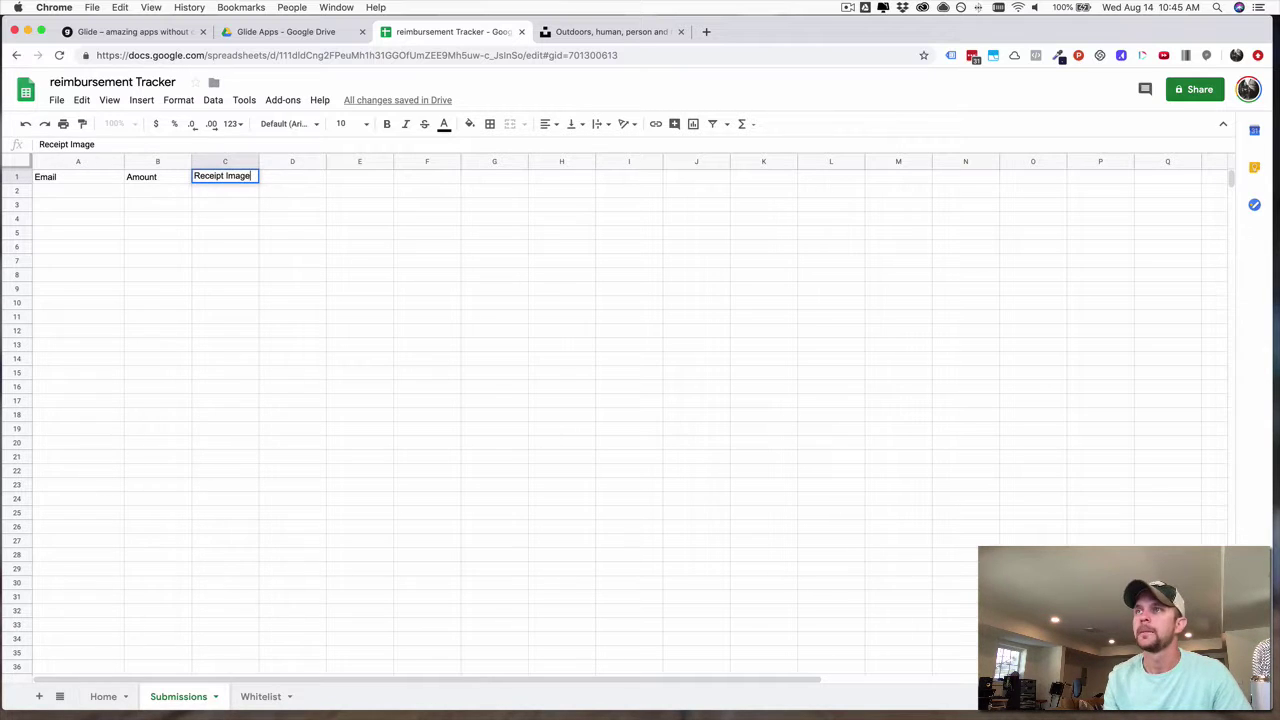
key("Return")
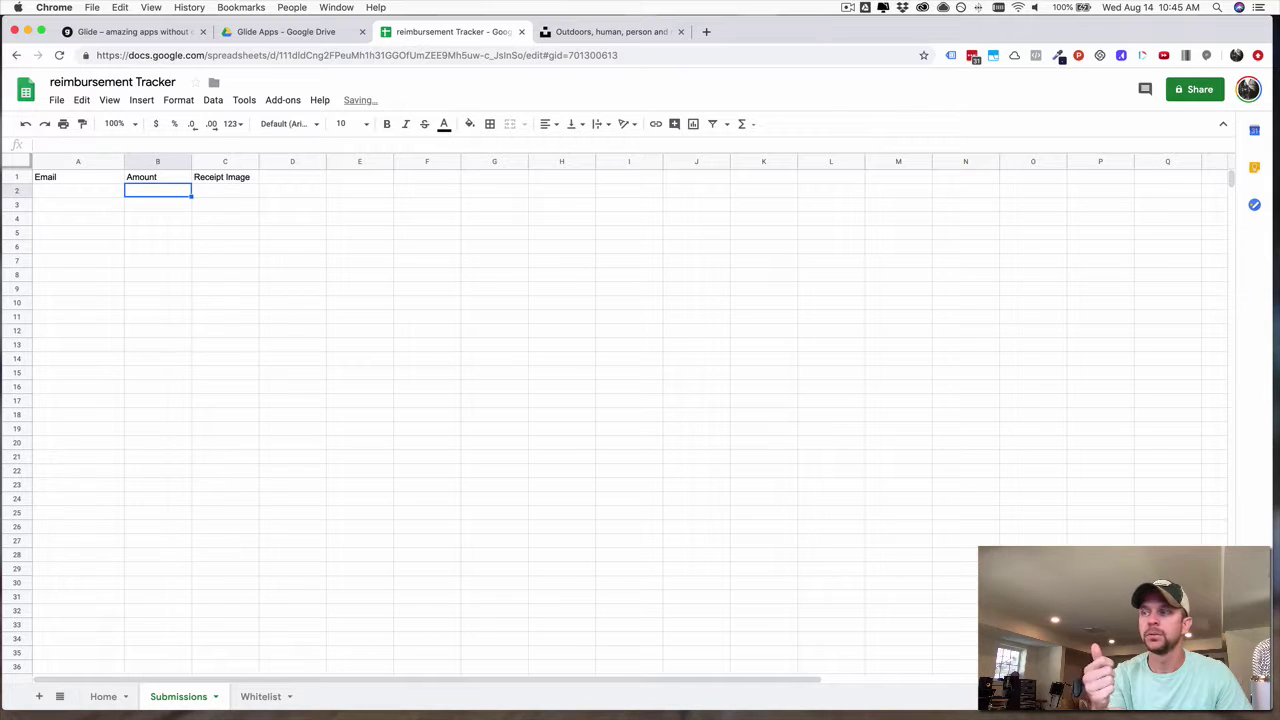
left_click(224, 189)
left_click(291, 180)
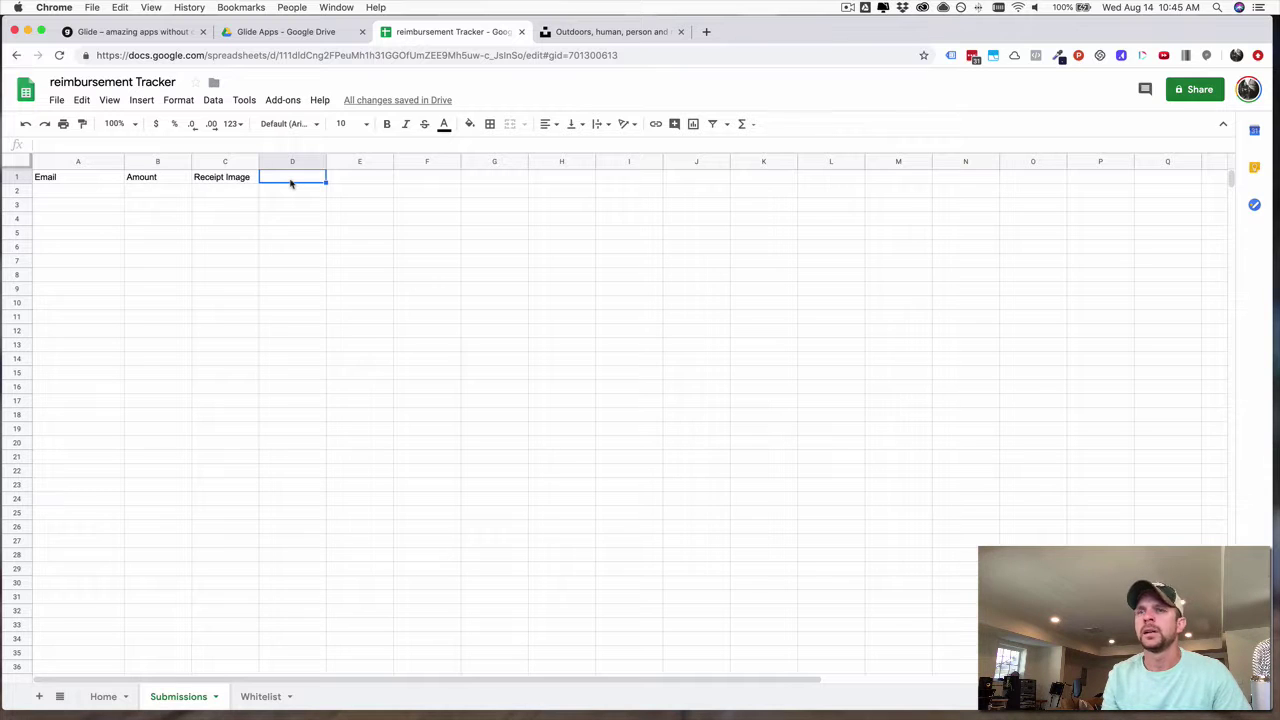
type("Cate")
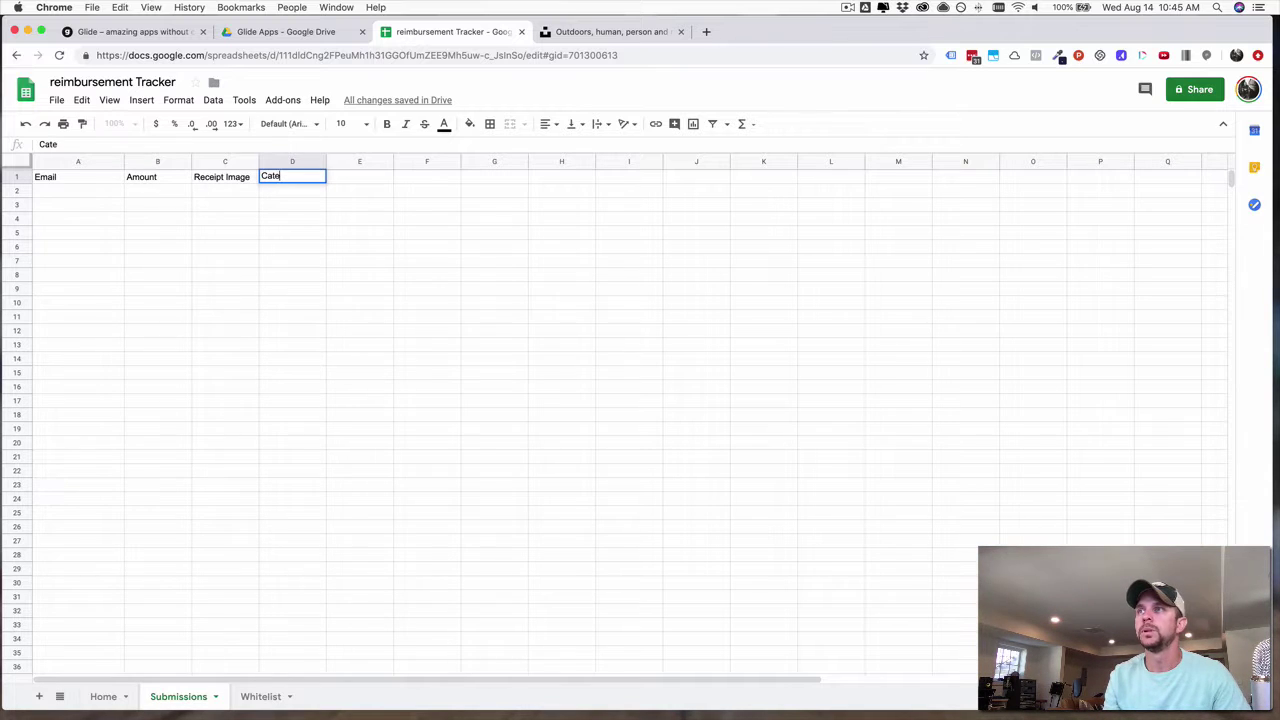
type("gories")
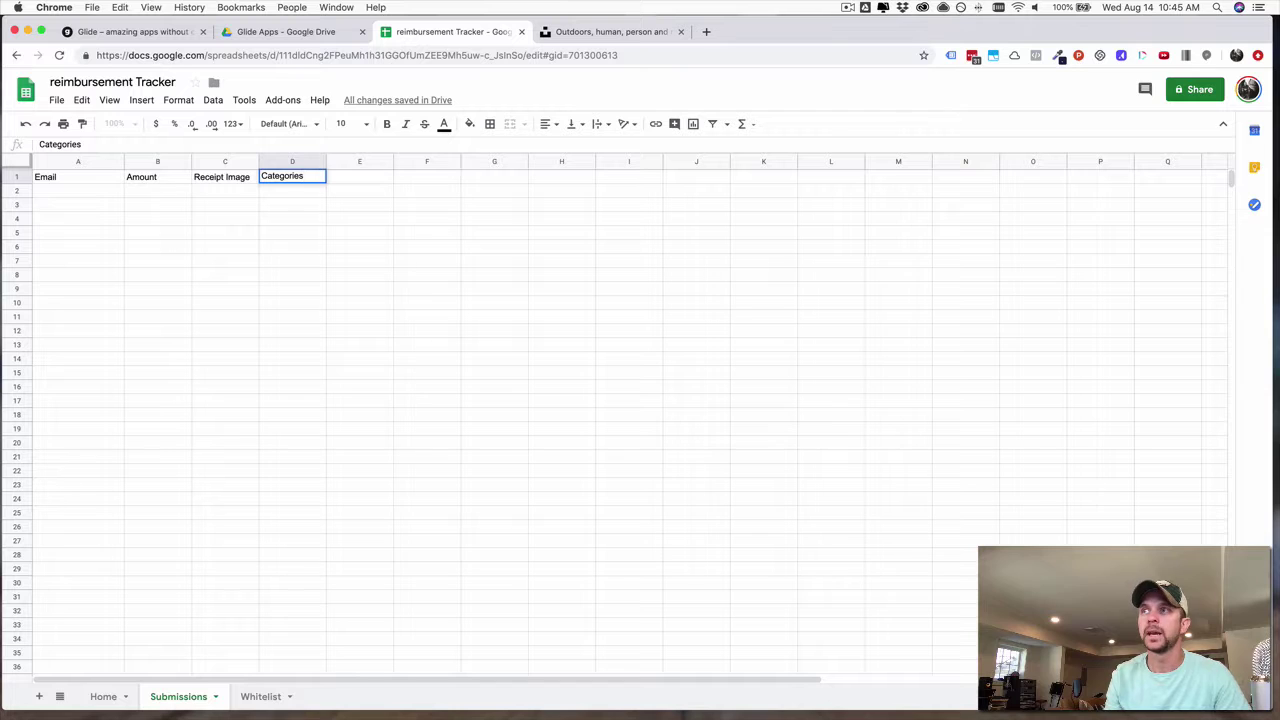
key("Return")
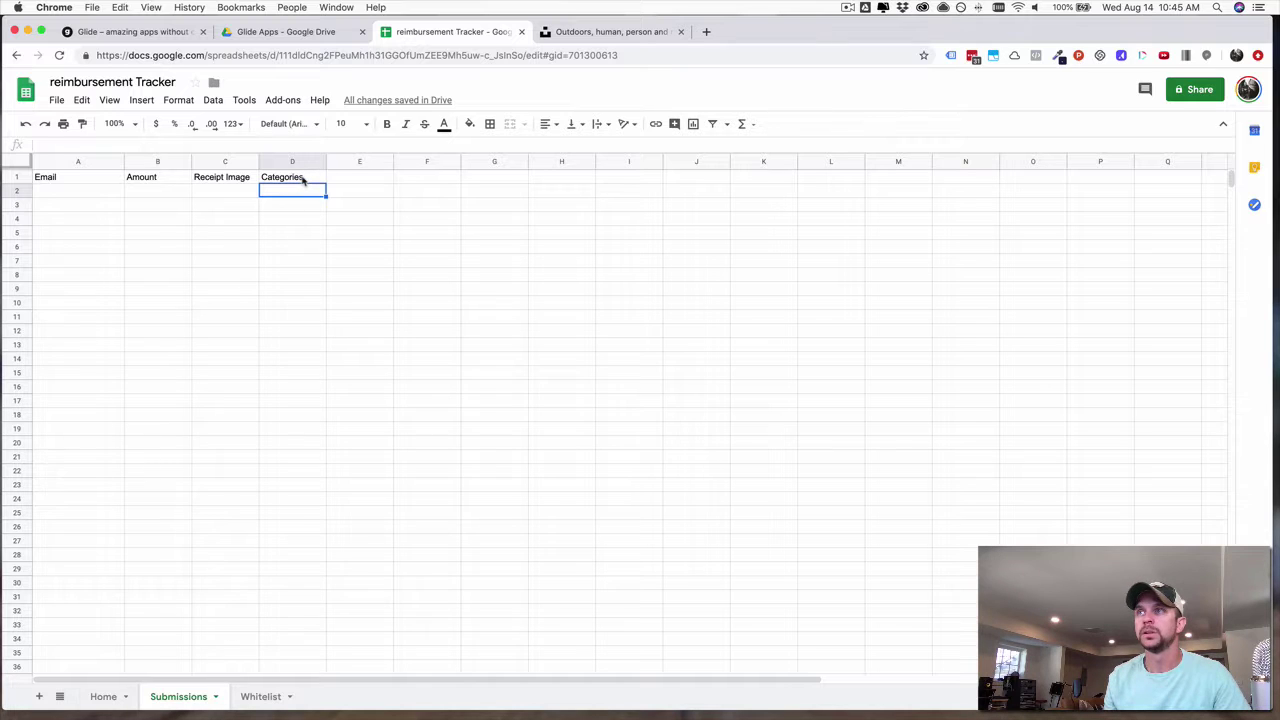
Enter the header Short Description in cell E1 and widen column E to fit the text.
left_click(362, 180)
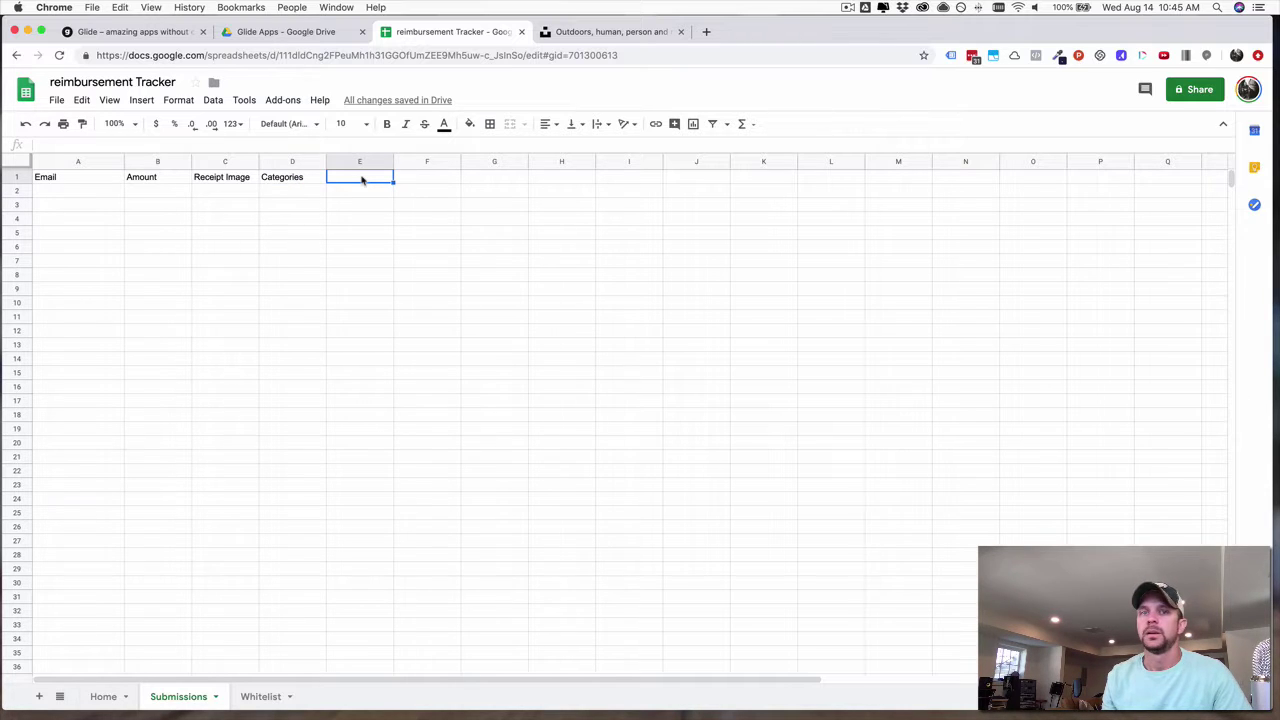
type("Short D")
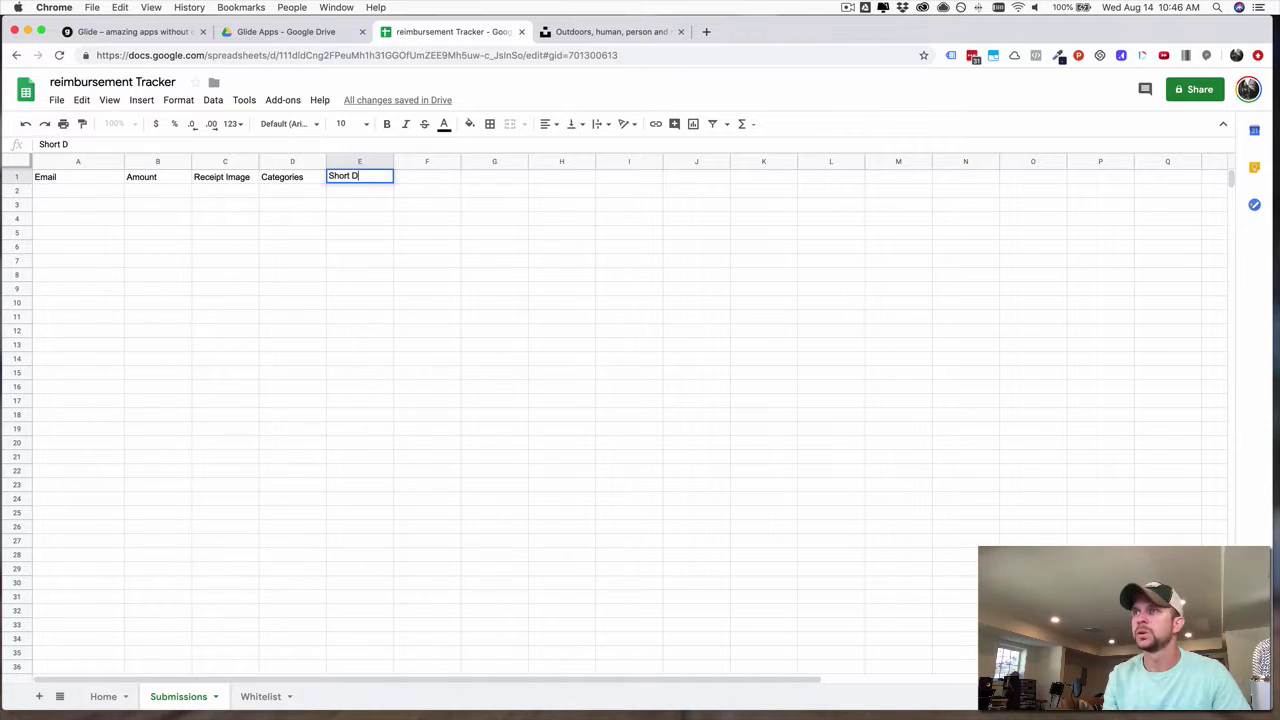
type("escription")
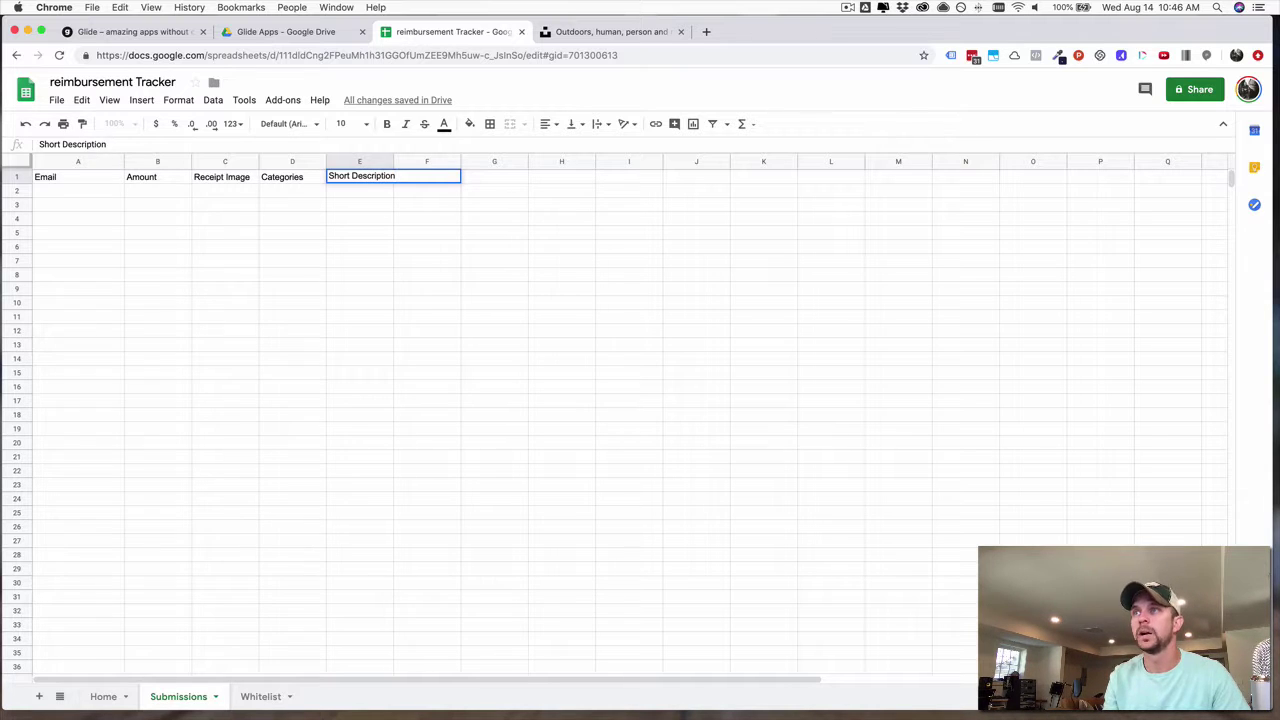
key("Tab")
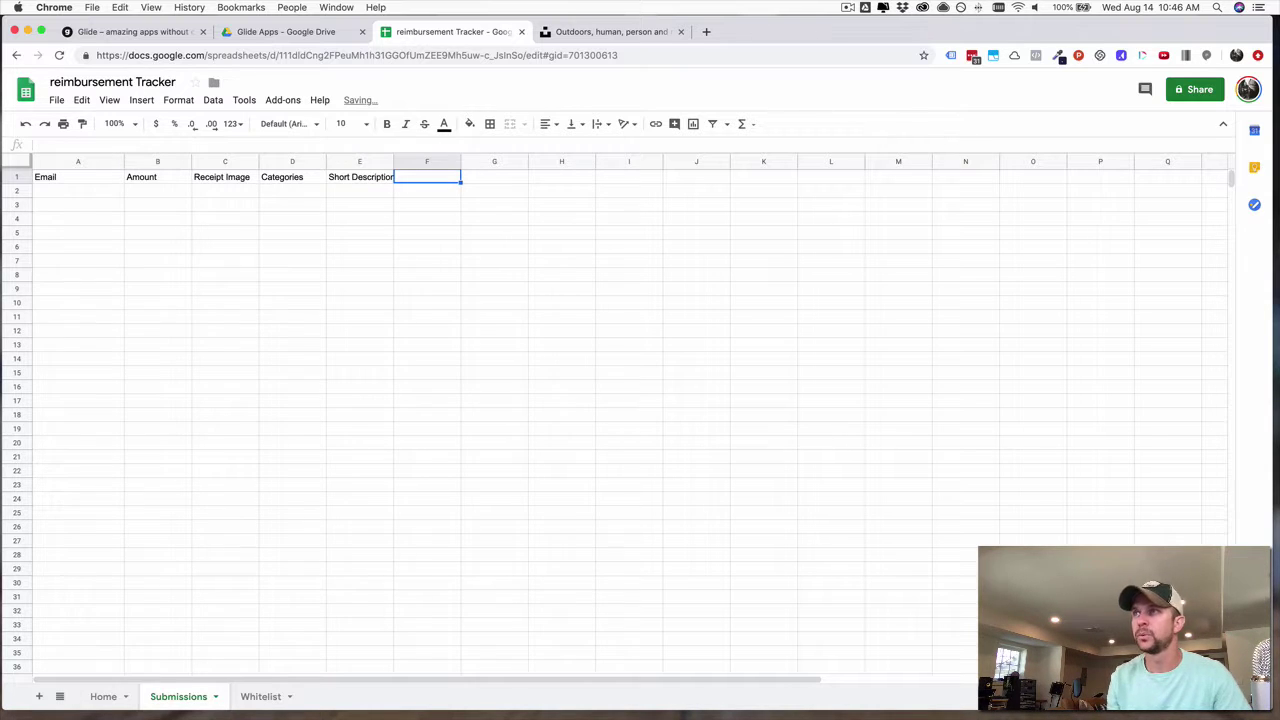
left_click_drag(395, 161, 422, 161)
Enter the header Notes/Comments in cell F1 and widen column F to fit the text.
type("Notes")
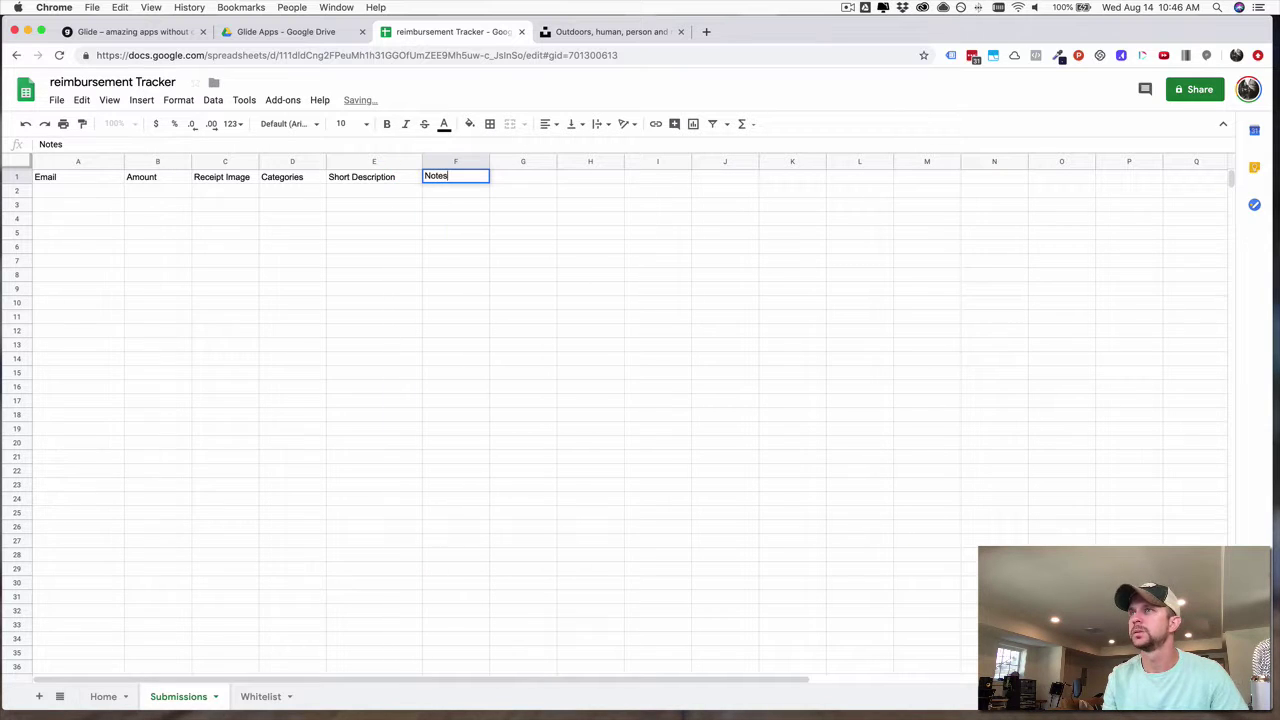
type("/Comments")
key("Tab")
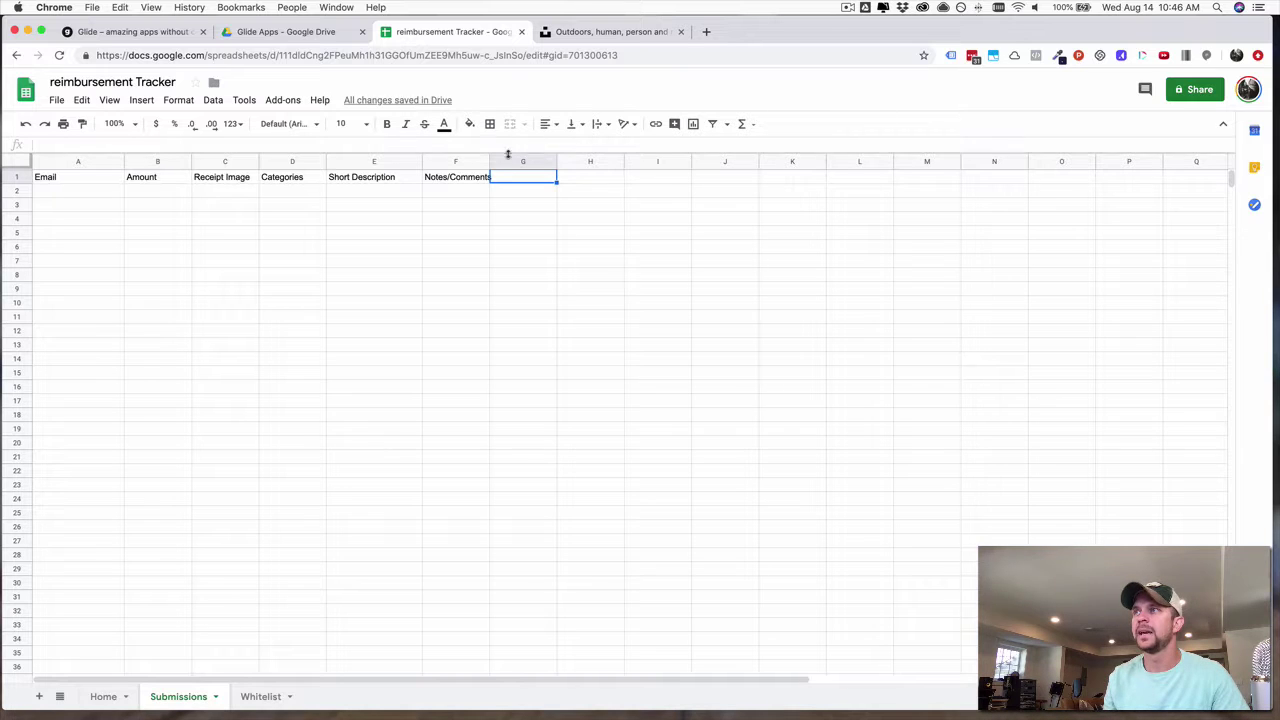
left_click_drag(491, 161, 515, 165)
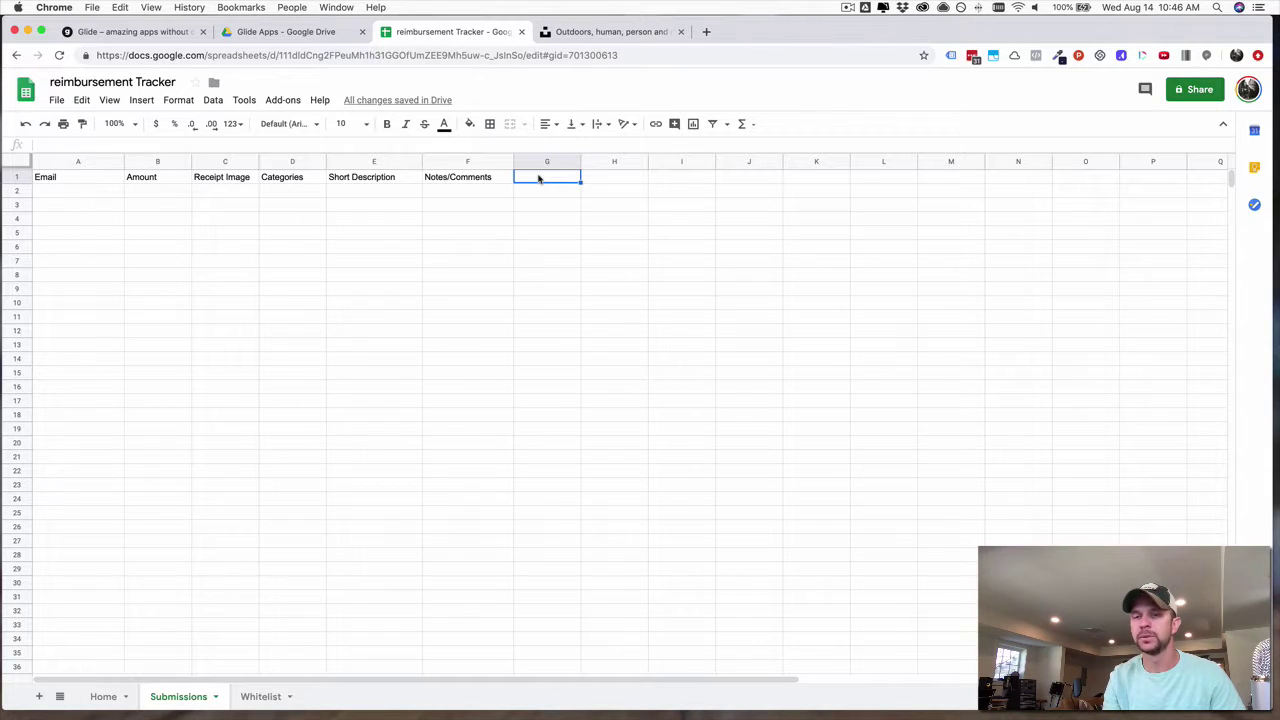
Enter the header Paid Back? (Yes/No) in cell G1 and widen column G to fit the text.
type("Paid B")
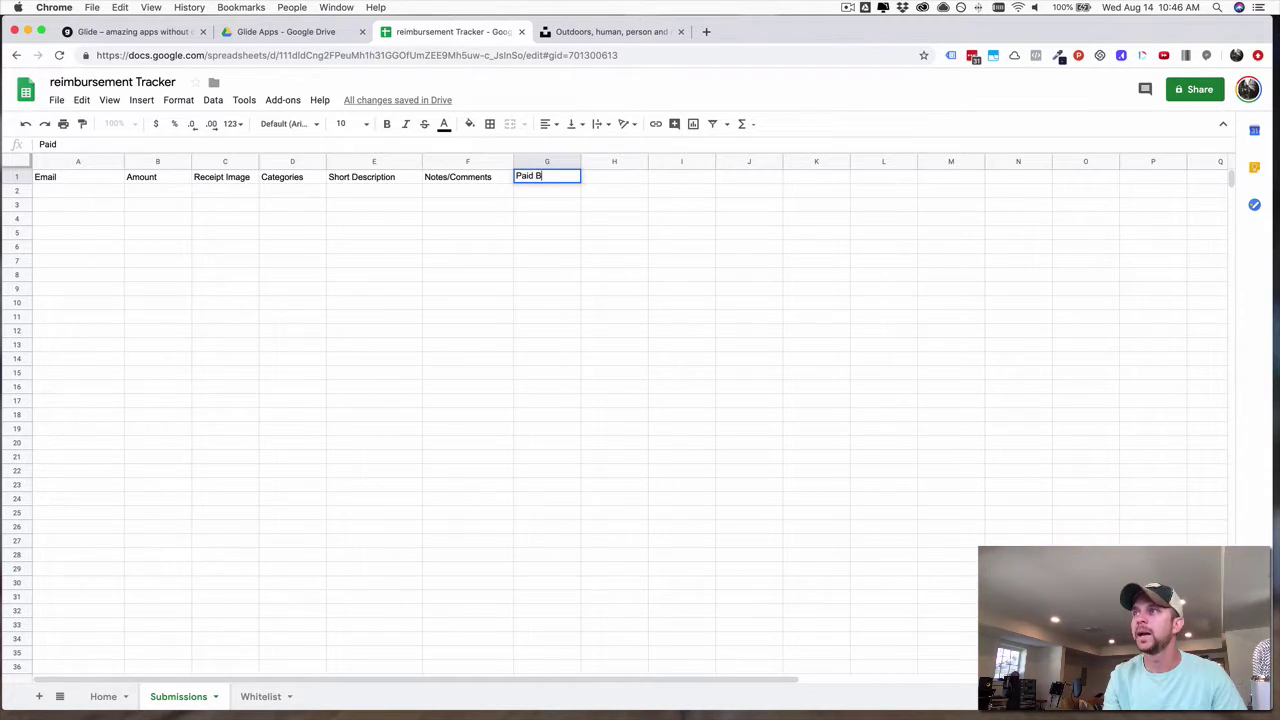
type("ack? Y")
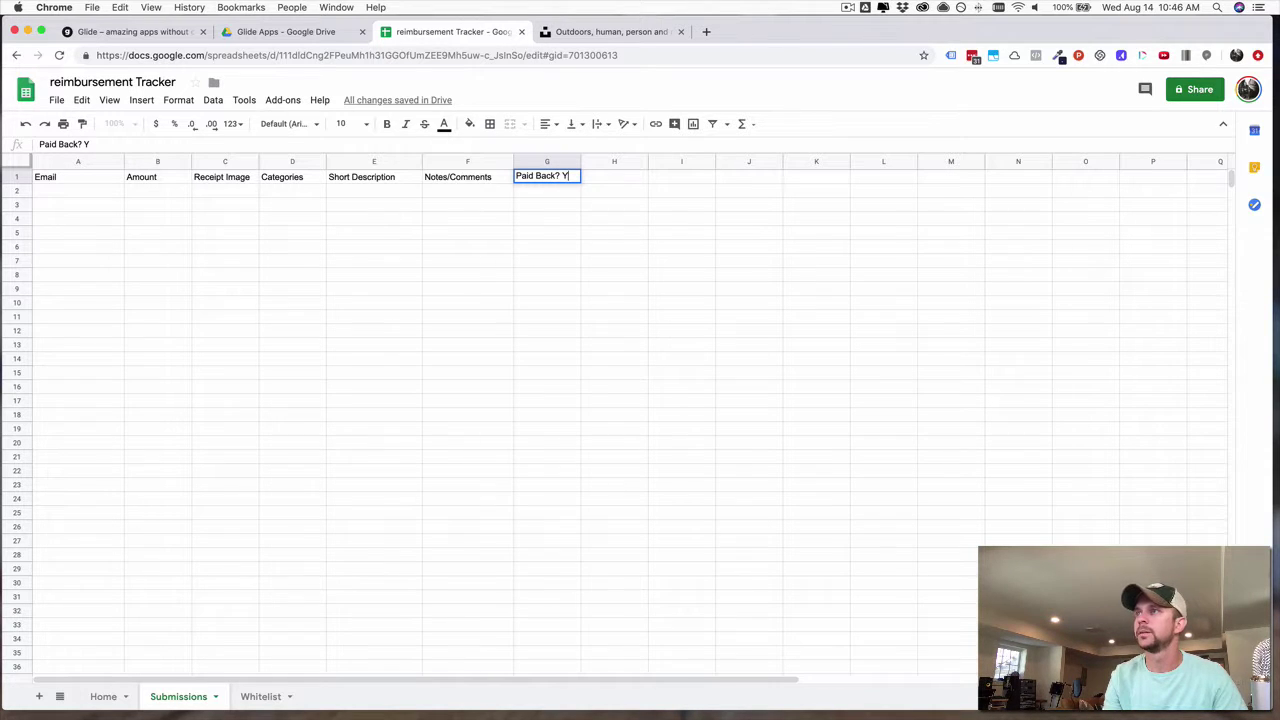
key("BackSpace")
type("(")
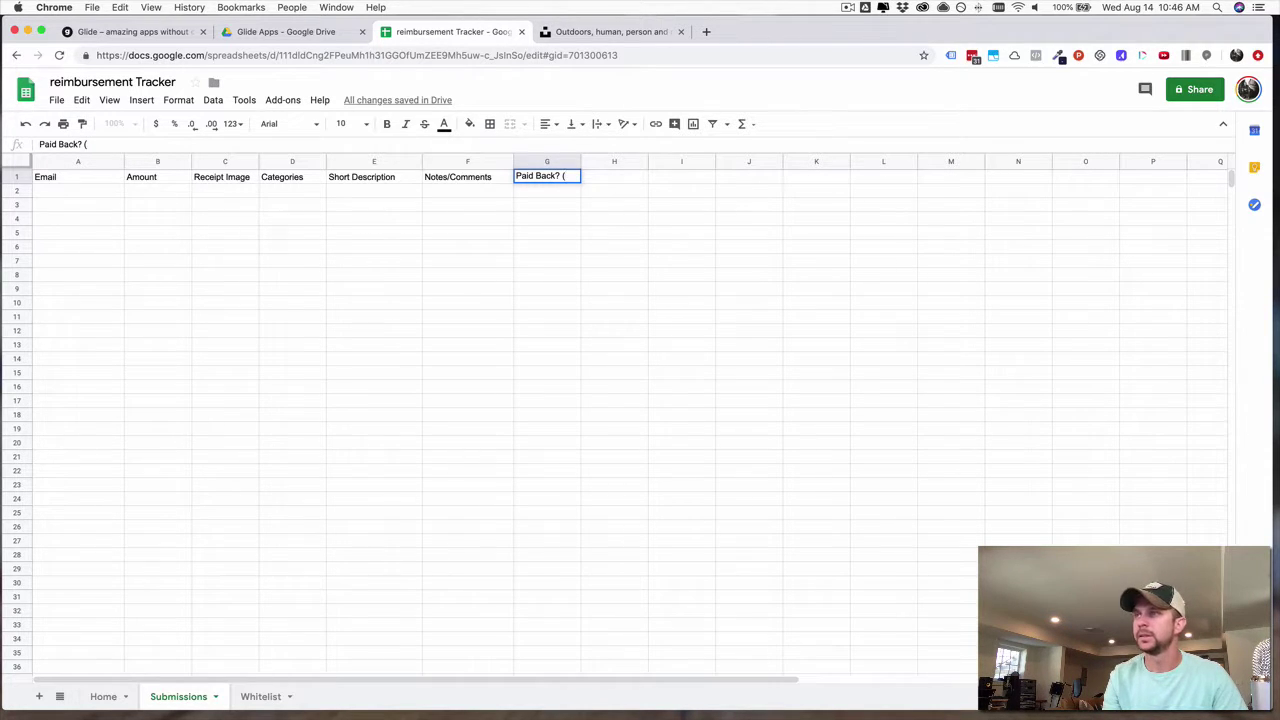
type("Yes/No")
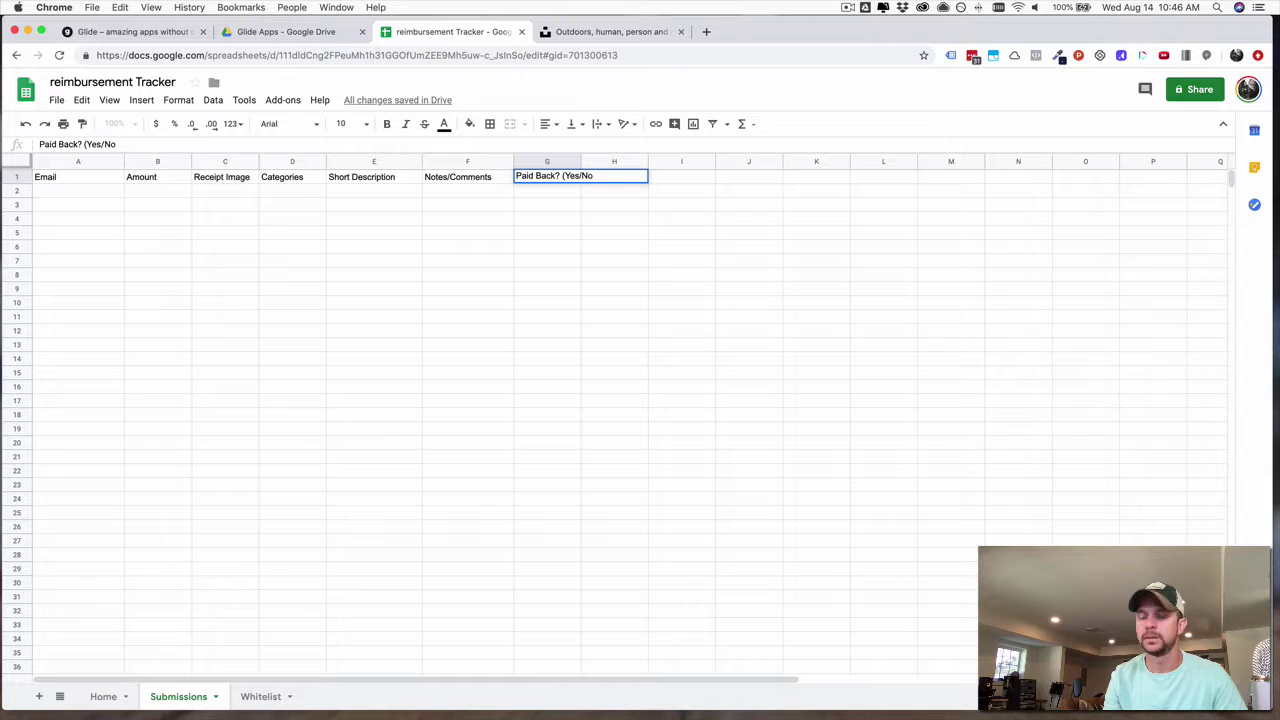
type(")")
key("Return")
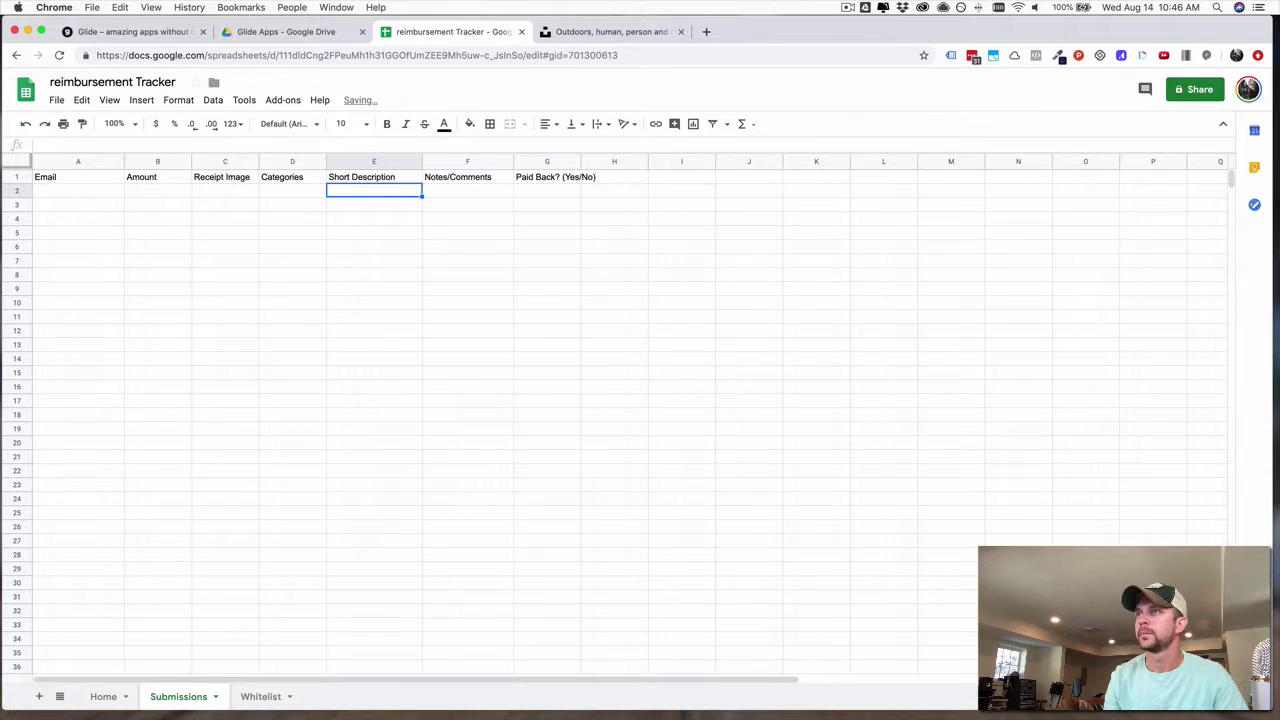
left_click(620, 178)
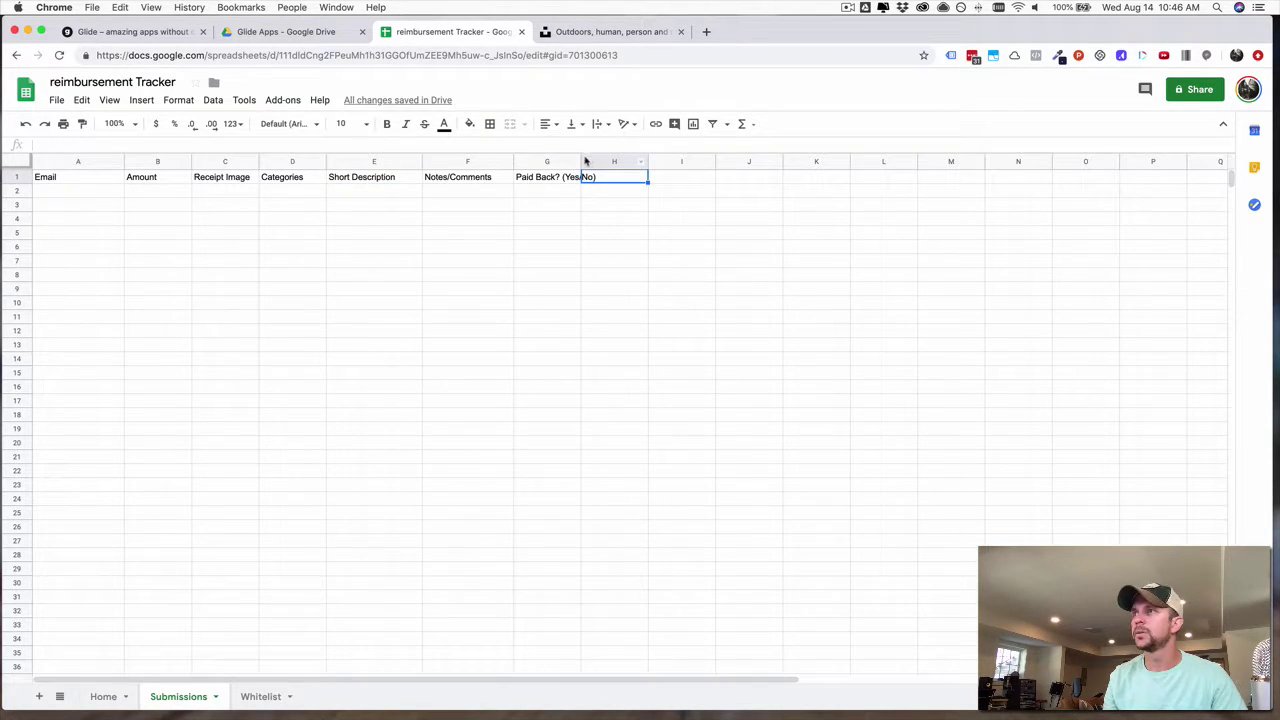
left_click_drag(581, 161, 620, 161)
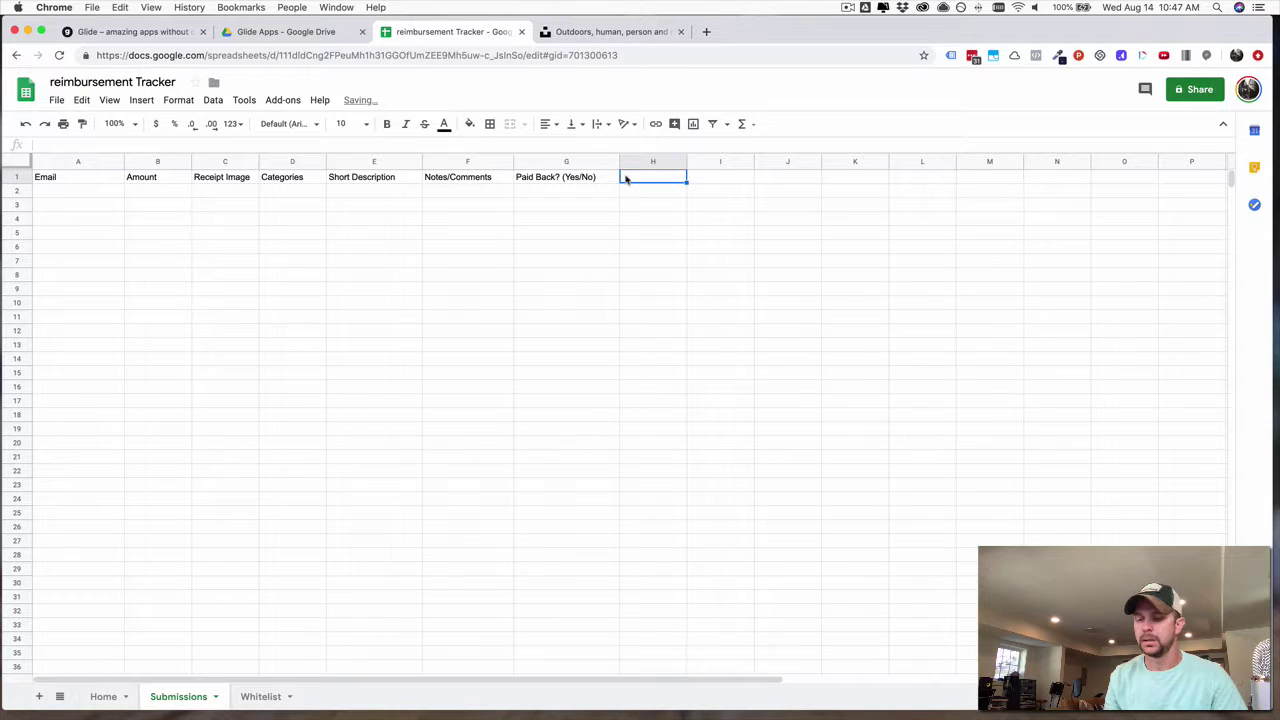
Enter the header Date Paid in cell H1, beside the Paid Back? (Yes/No) header.
type("Date Paid")
key("Return")
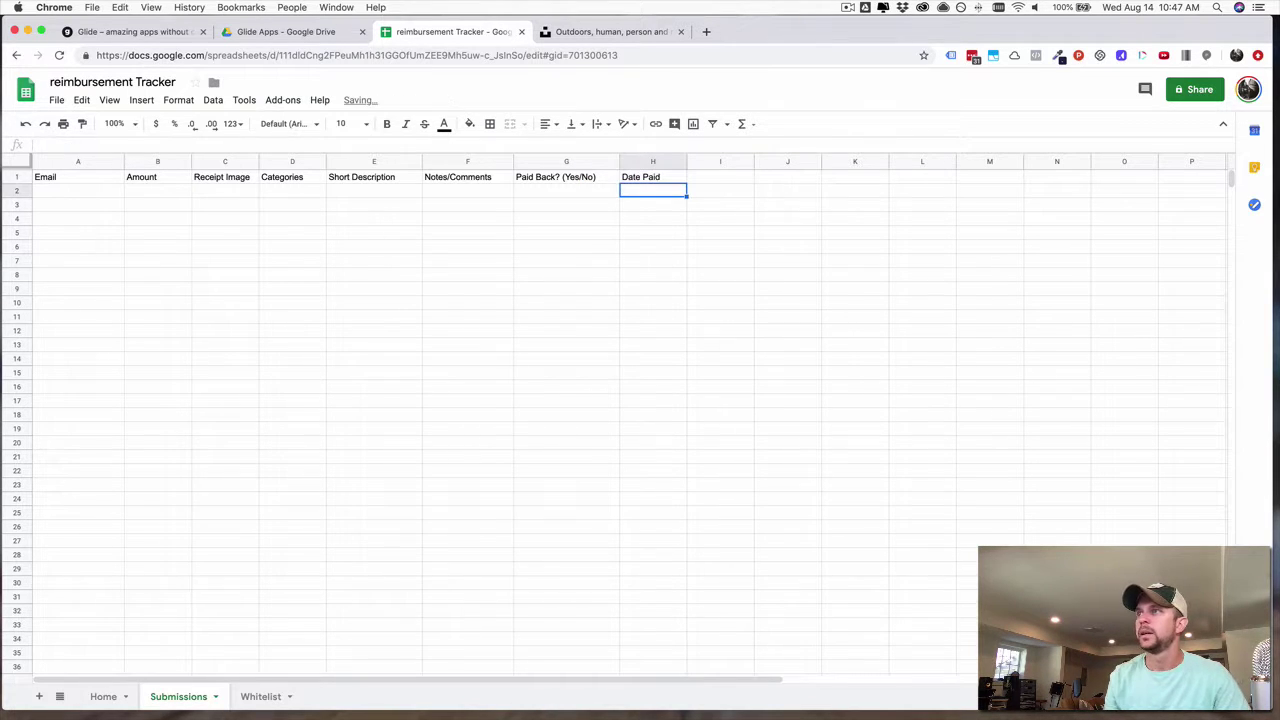
left_click(580, 192)
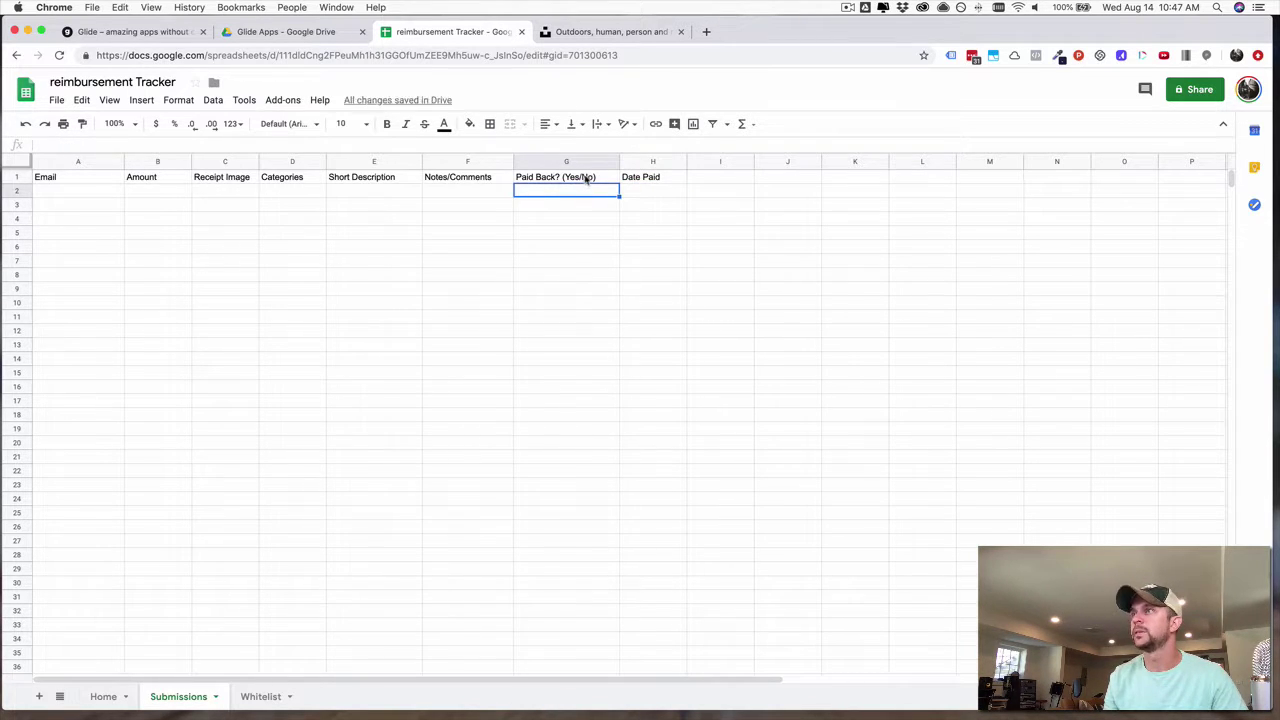
left_click(585, 177)
left_click(636, 177, "shift")
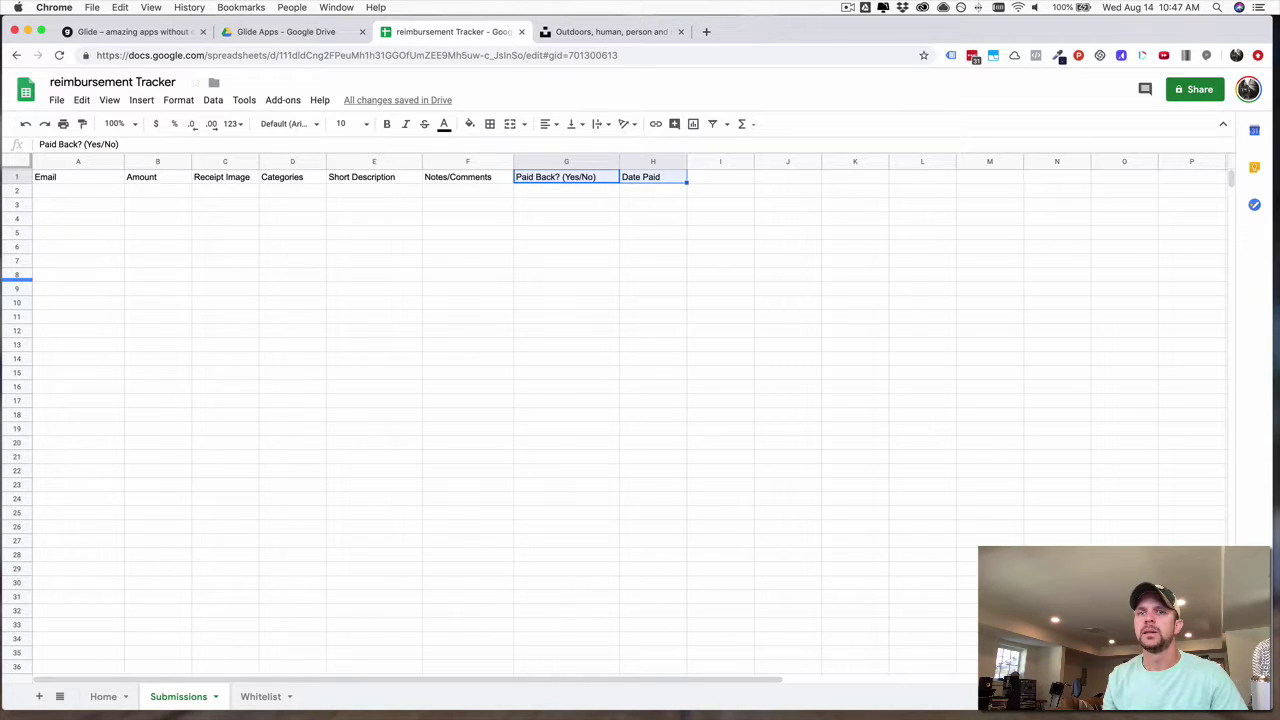
Enter the header Date Submitted in cell I1 and widen column I to fit the text.
left_click(717, 182)
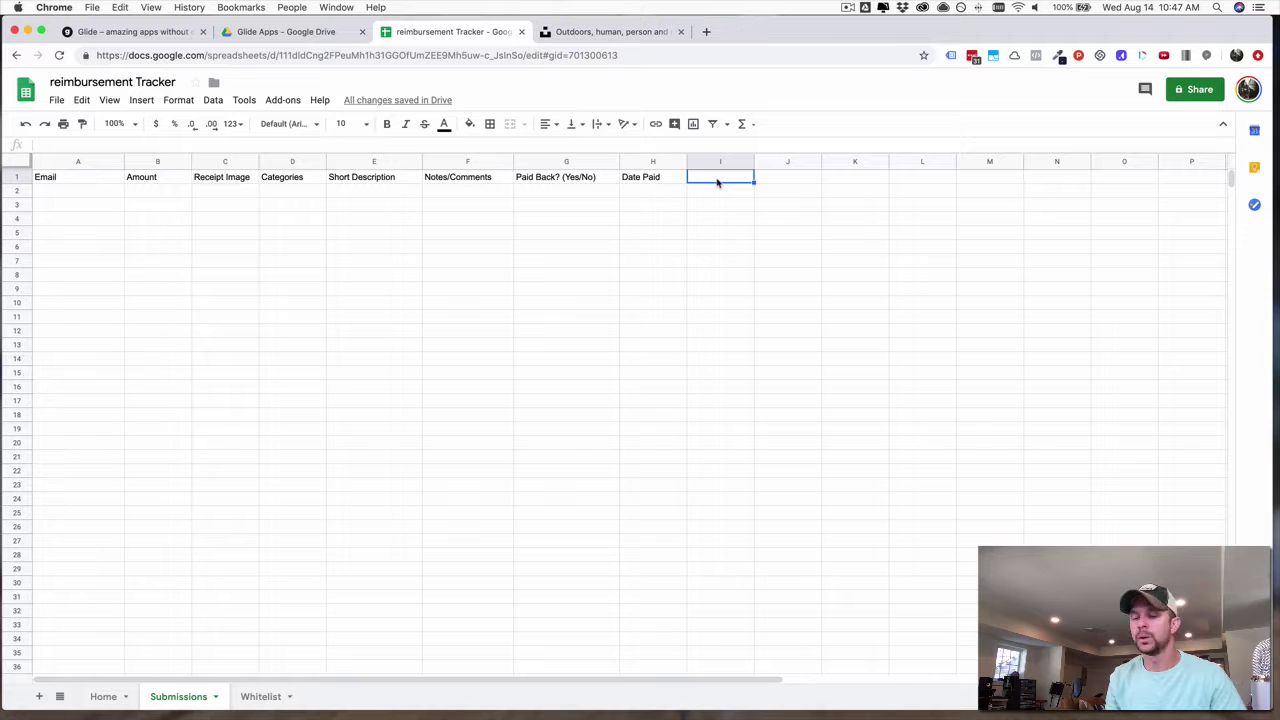
type("Date Su")
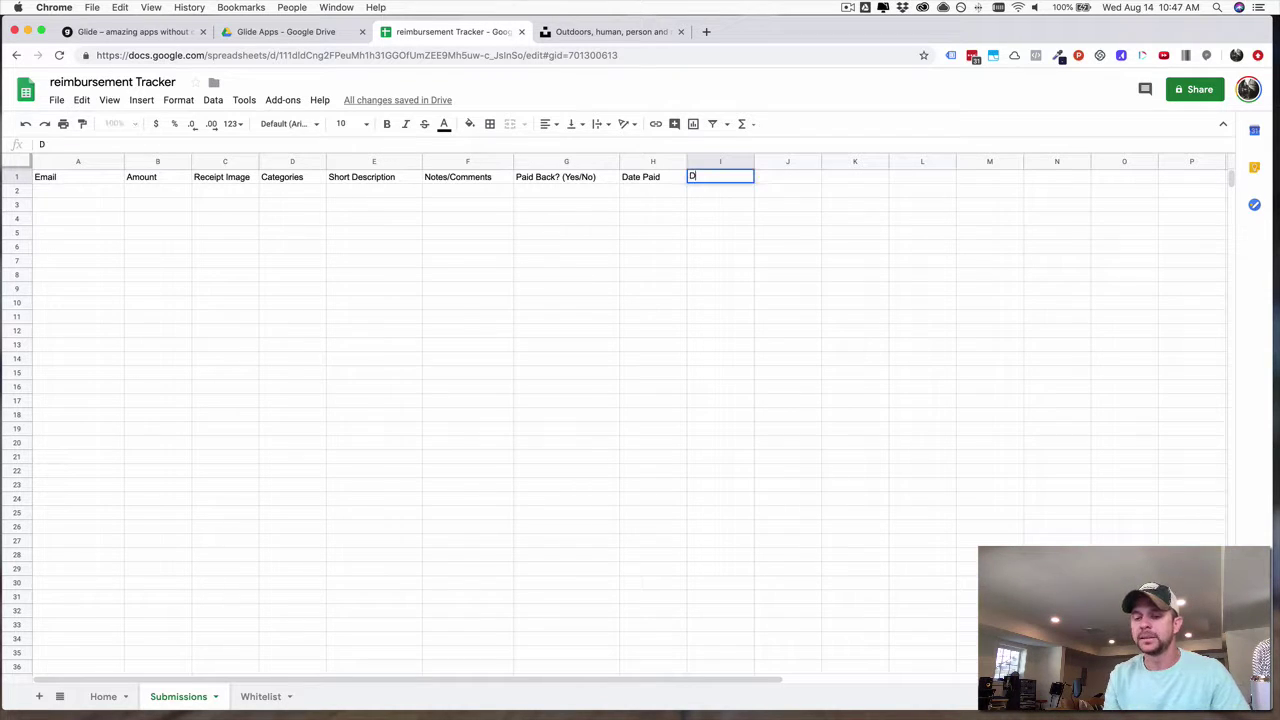
key("BackSpace")
key("BackSpace")
type("S")
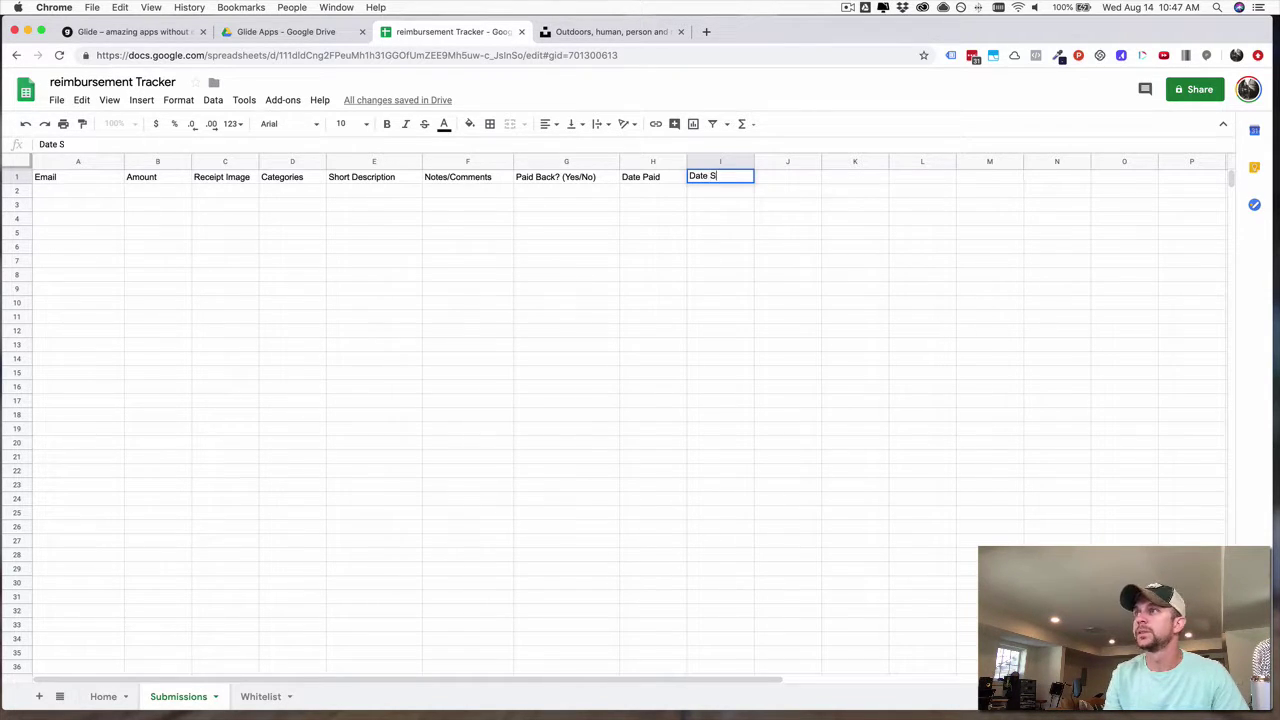
type("ubmitted")
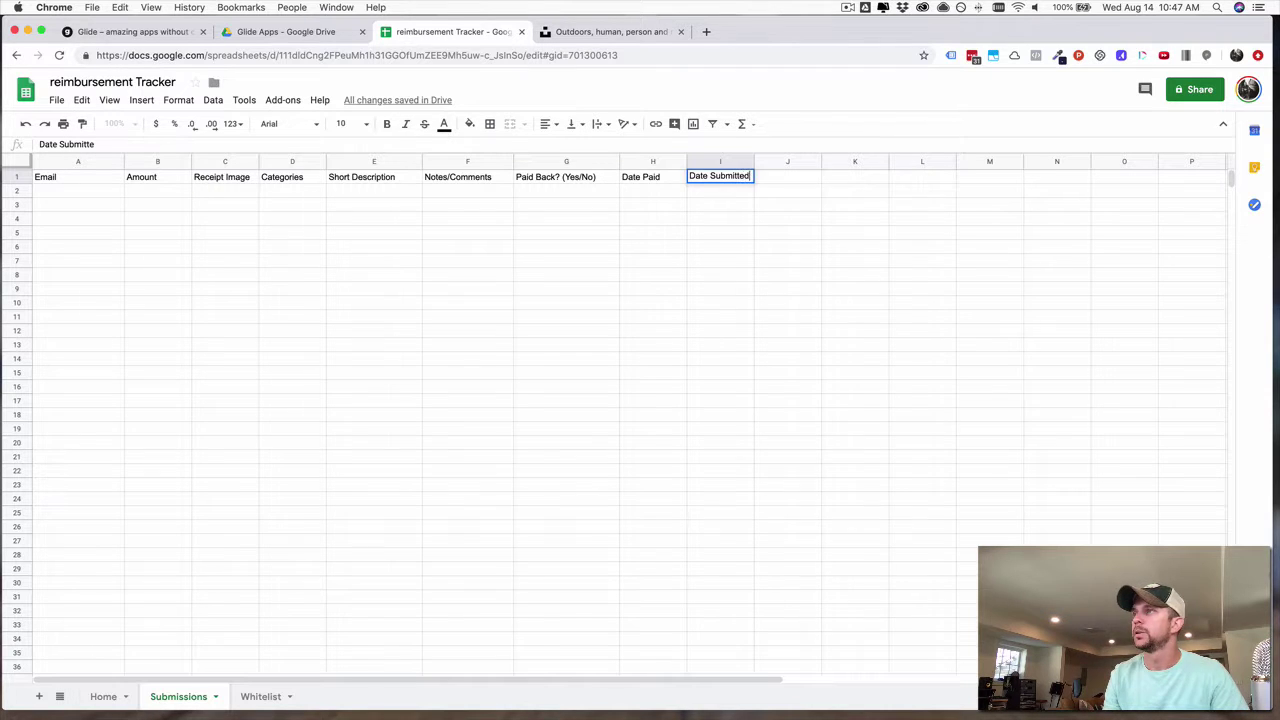
key("Return")
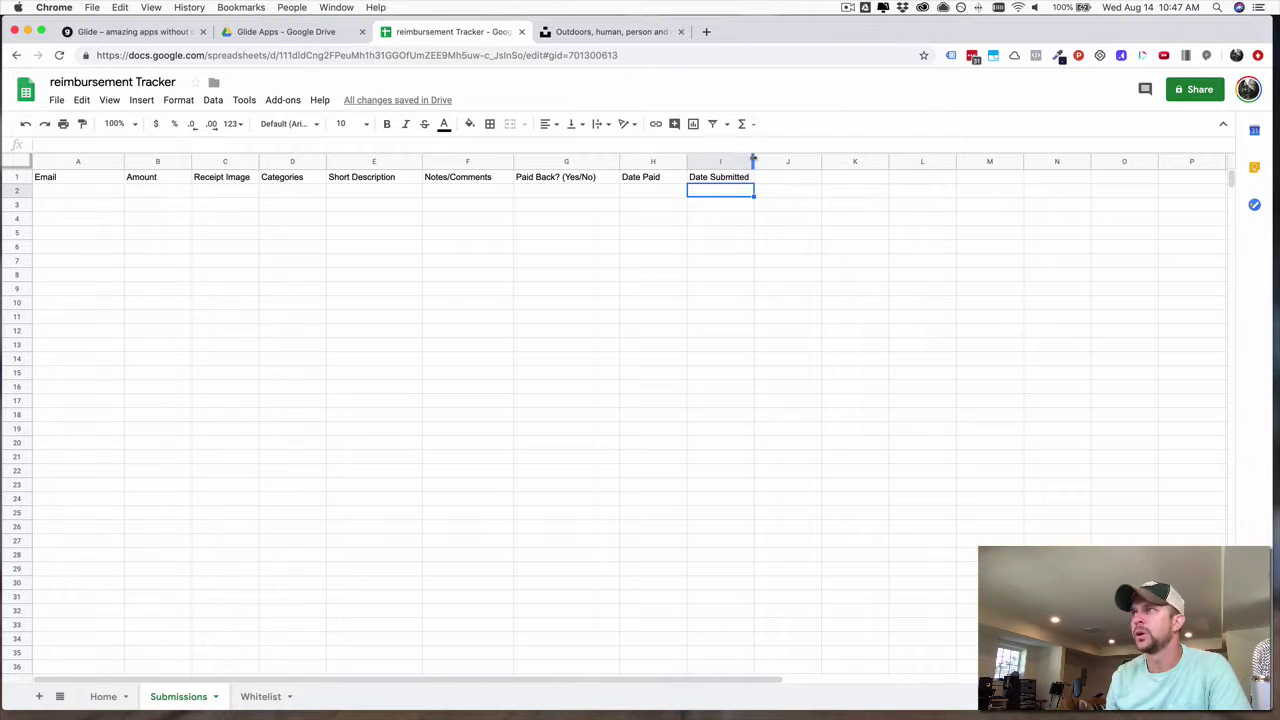
left_click_drag(755, 158, 810, 157)
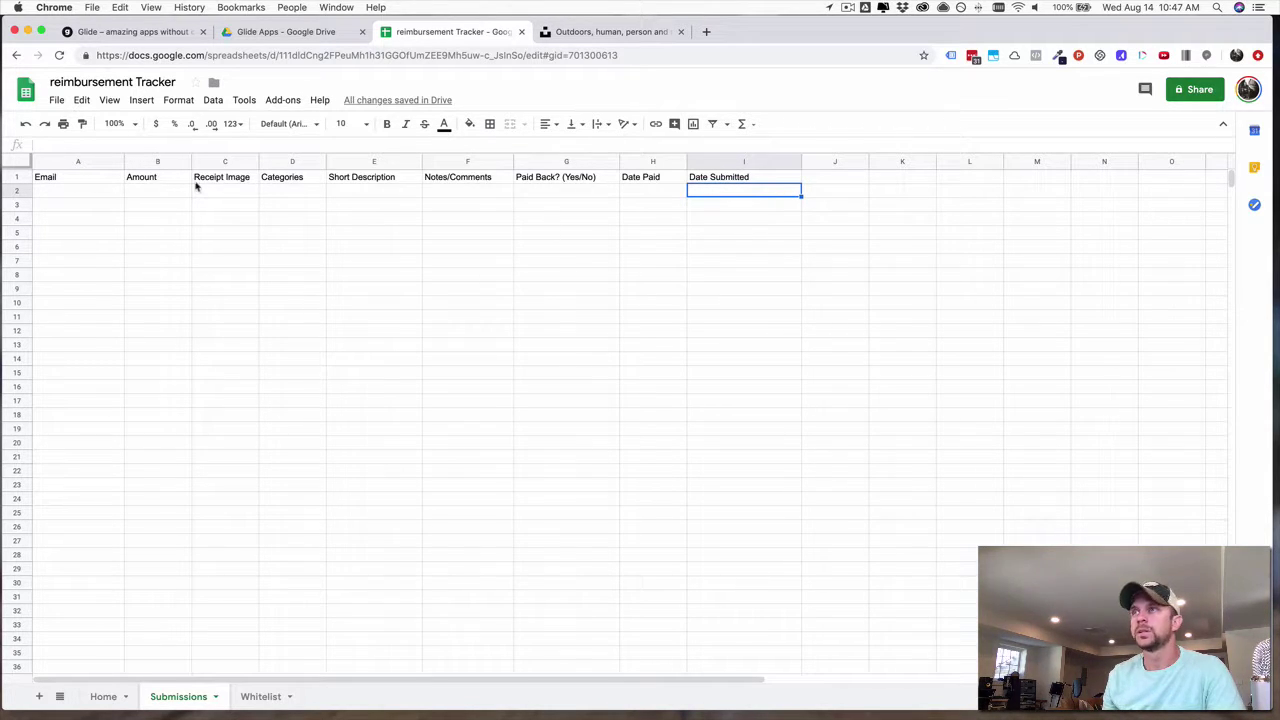
Make the header row bold and center its text horizontally.
left_click(19, 176)
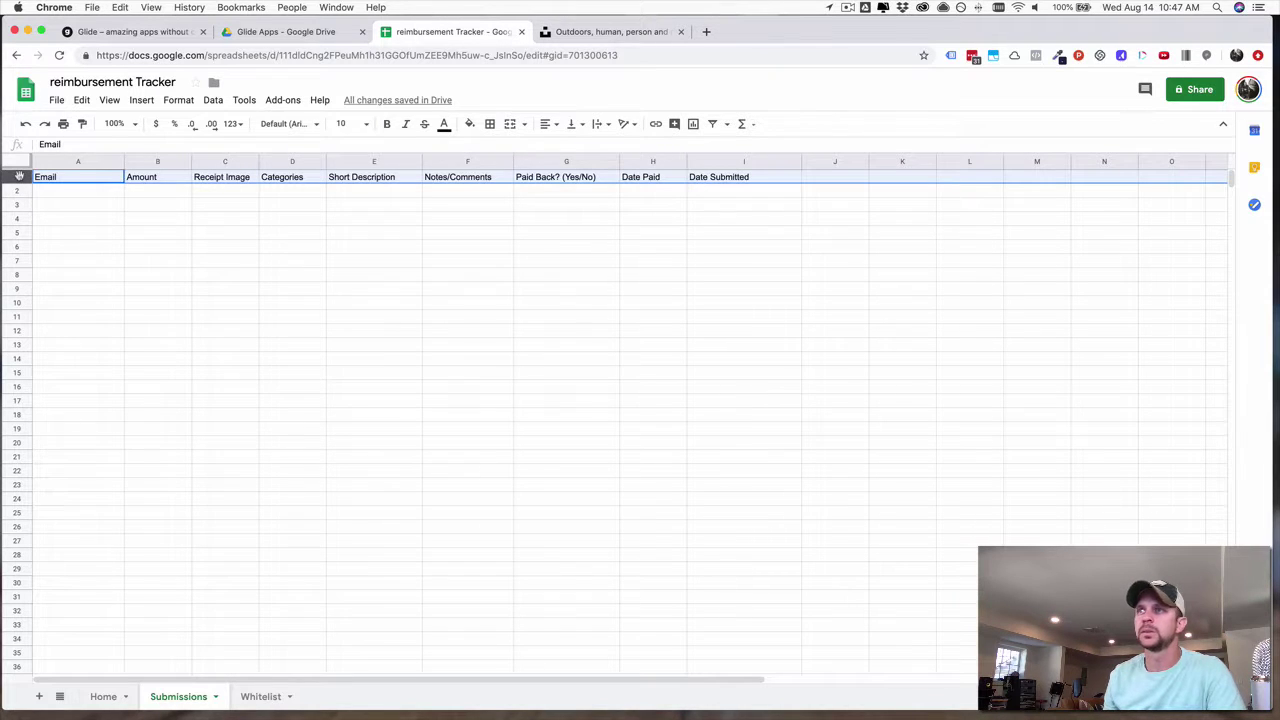
left_click(386, 126)
left_click(549, 124)
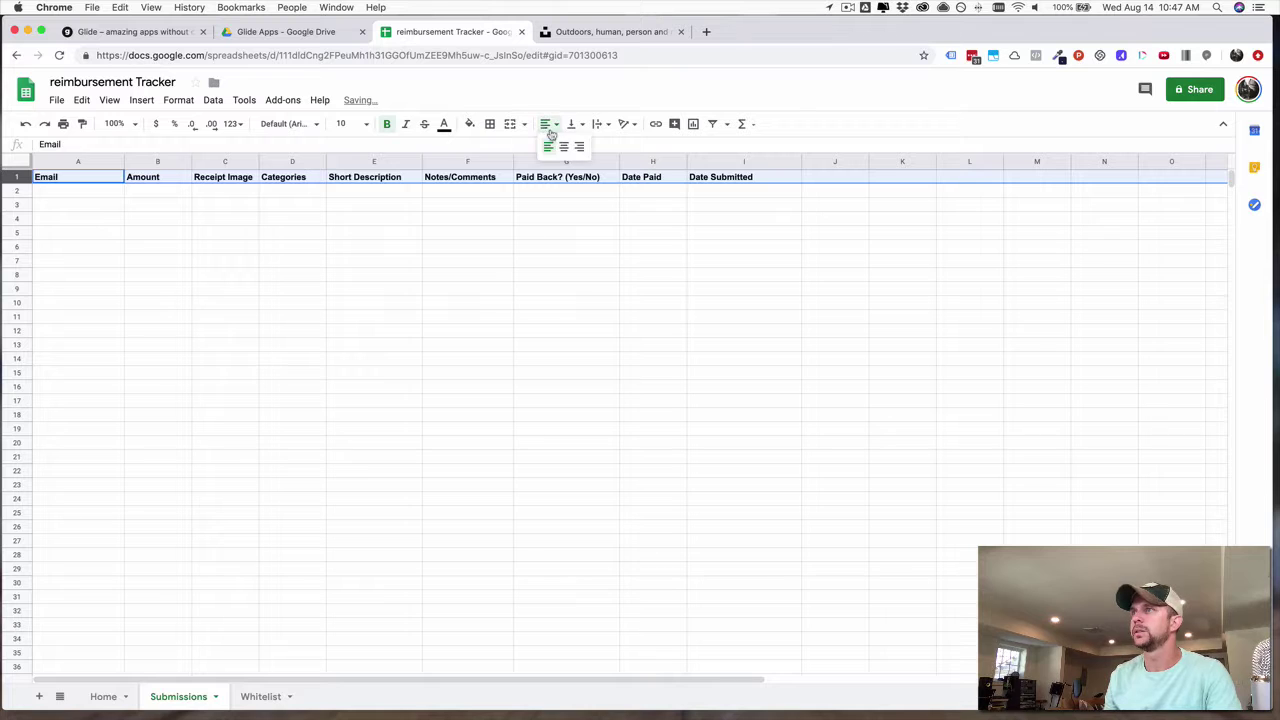
left_click(564, 141)
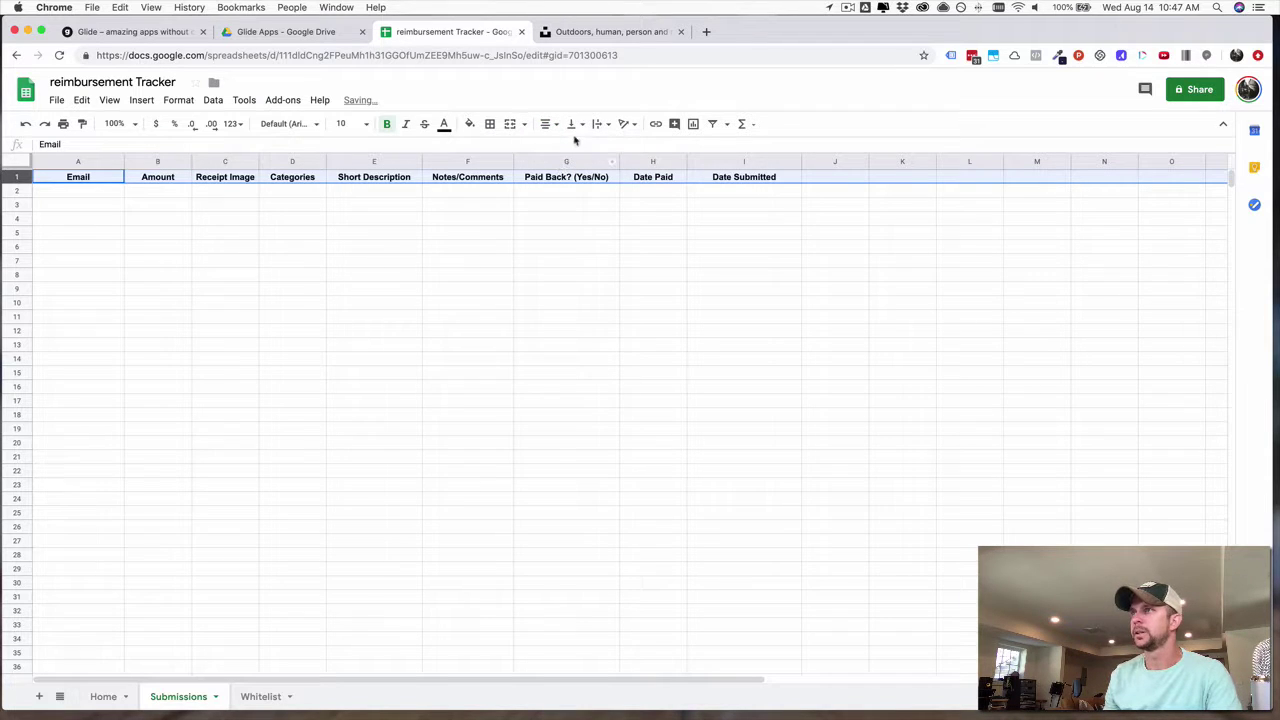
Align the header row's text vertically to the middle and set its text wrapping to Wrap.
left_click(572, 124)
left_click(588, 148)
left_click(607, 125)
left_click(615, 147)
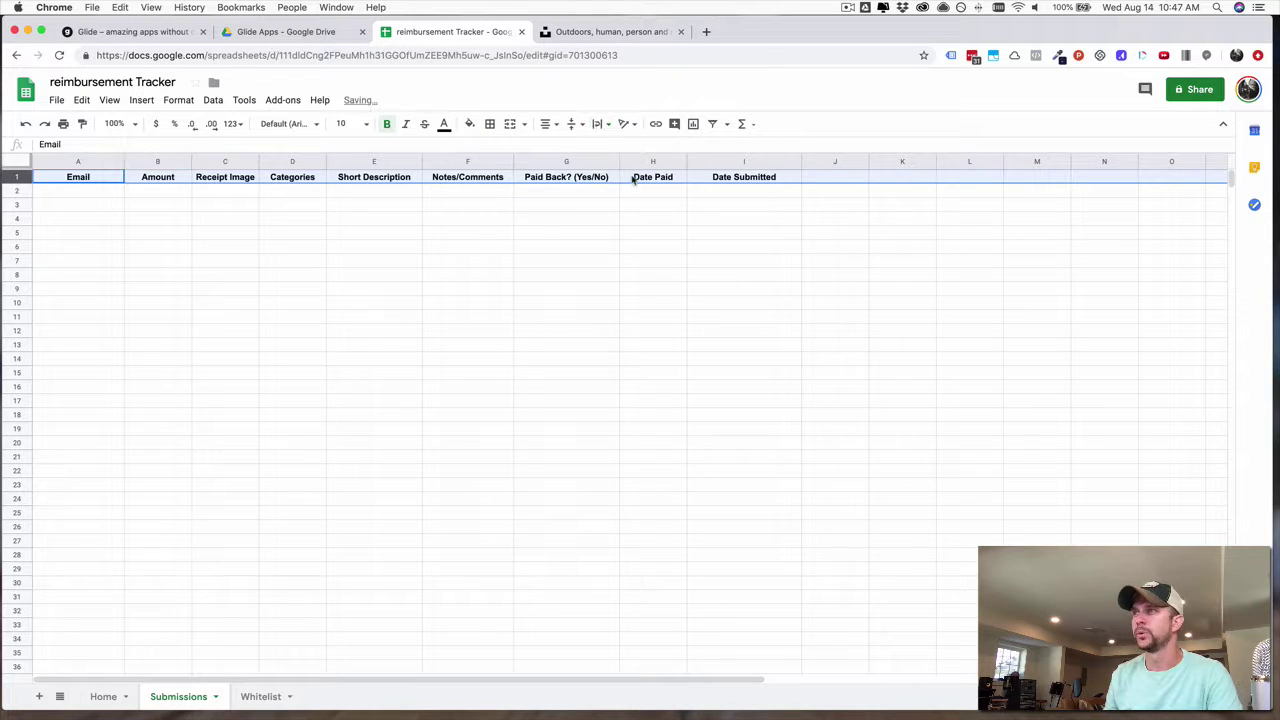
left_click(316, 249)
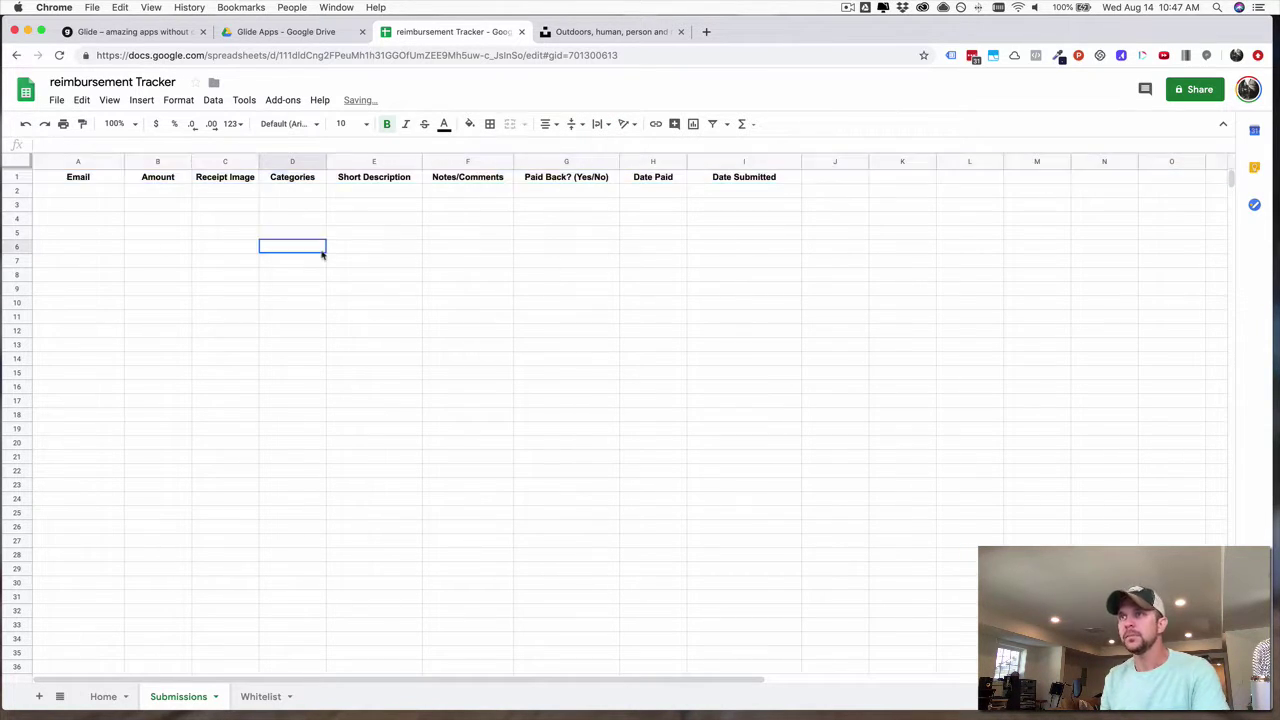
left_click(100, 194)
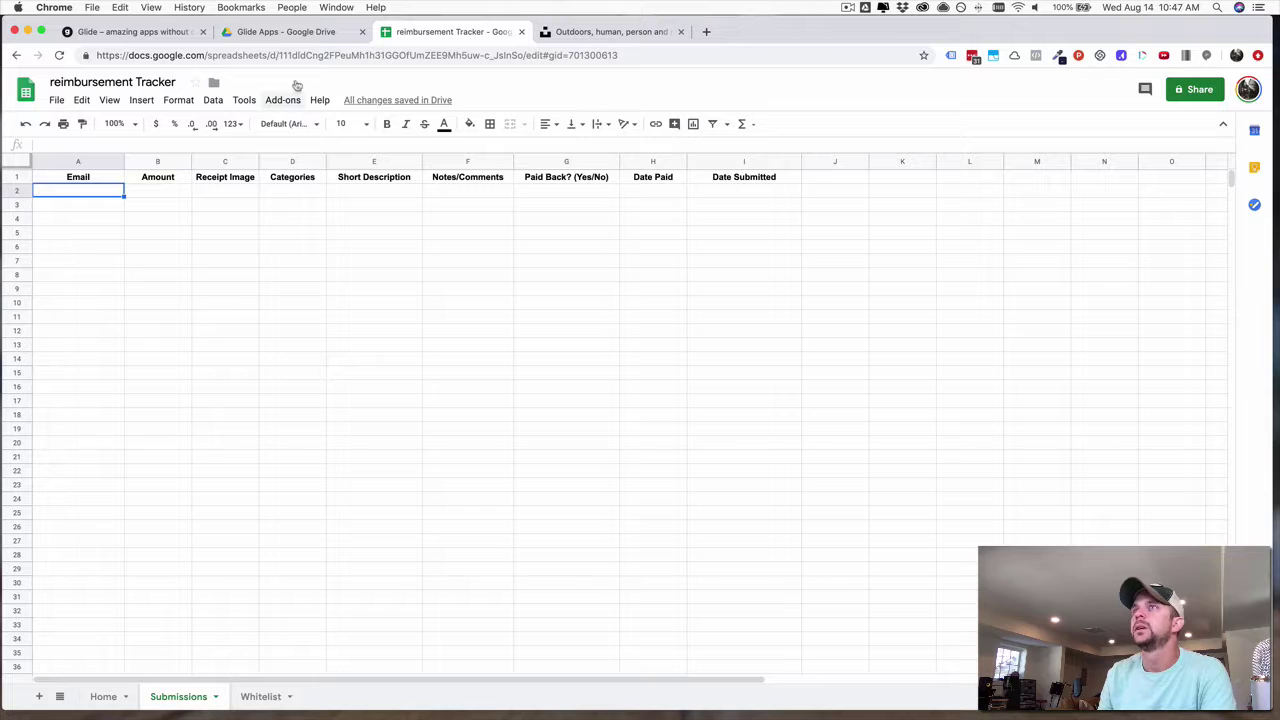
Switch to the Glide app editor, open the Submit Your Receipt form from the preview and reload the sheet.
left_click(140, 34)
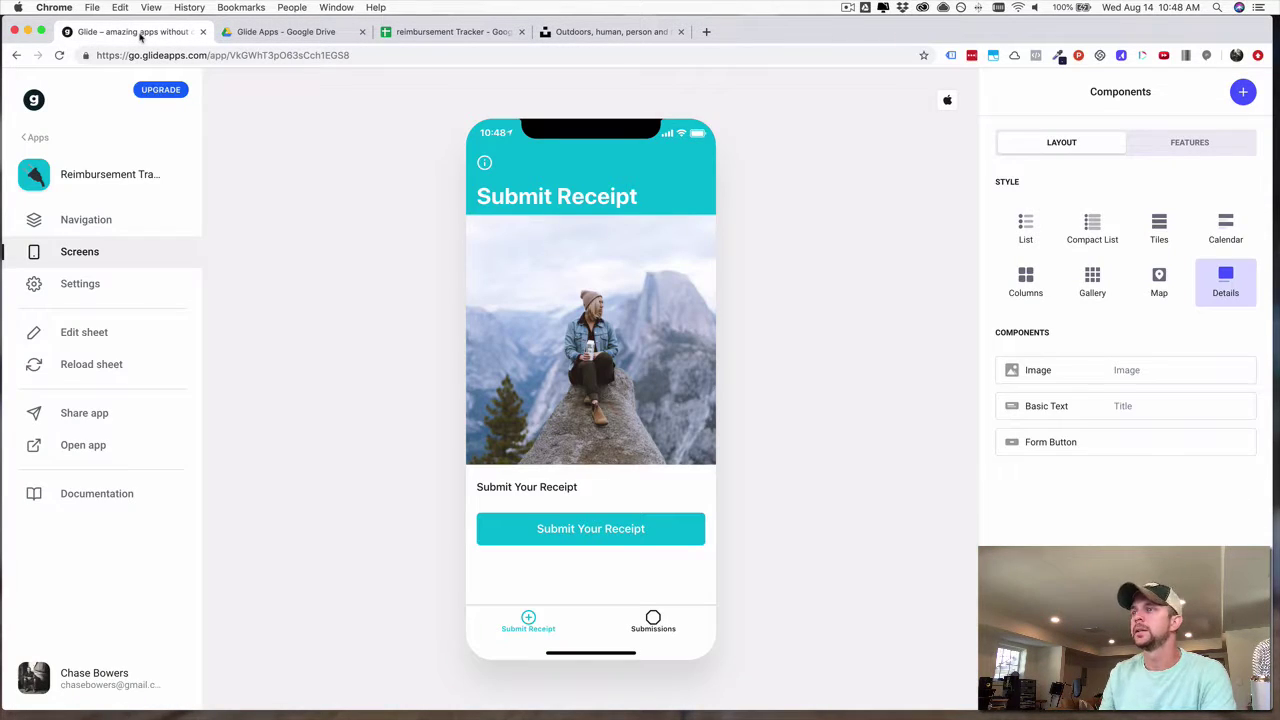
left_click(603, 536)
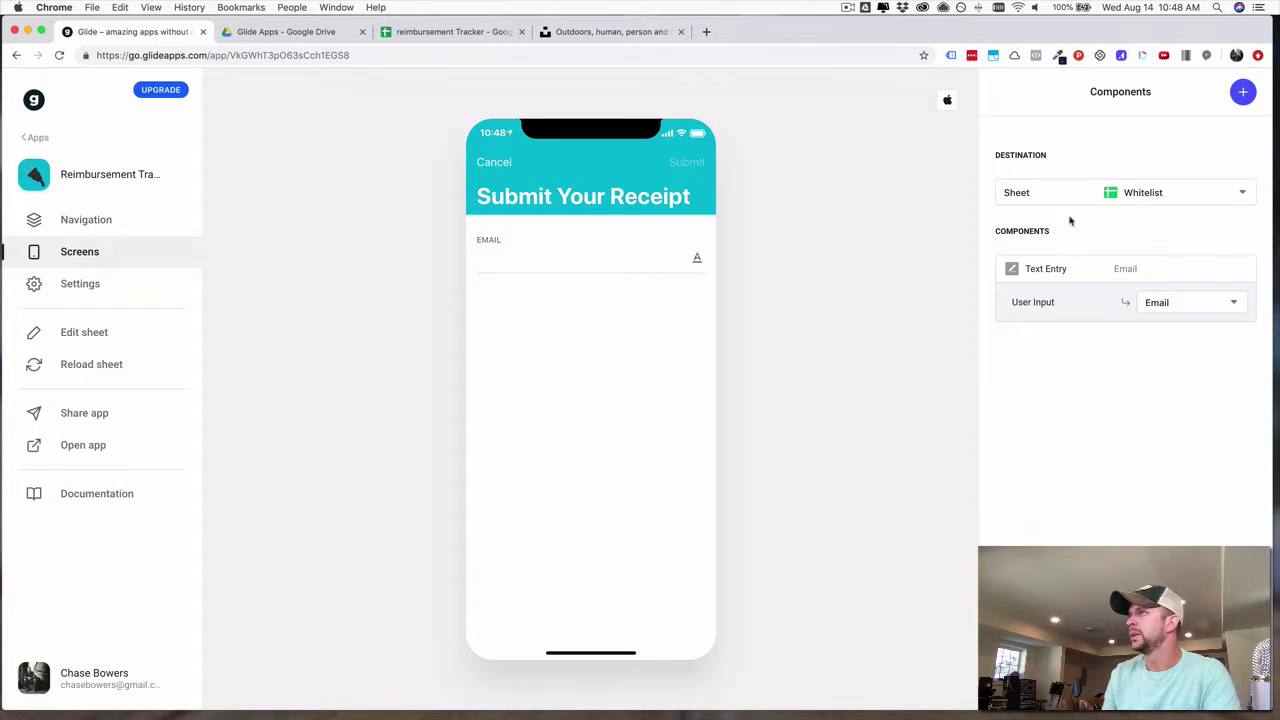
left_click(1104, 194)
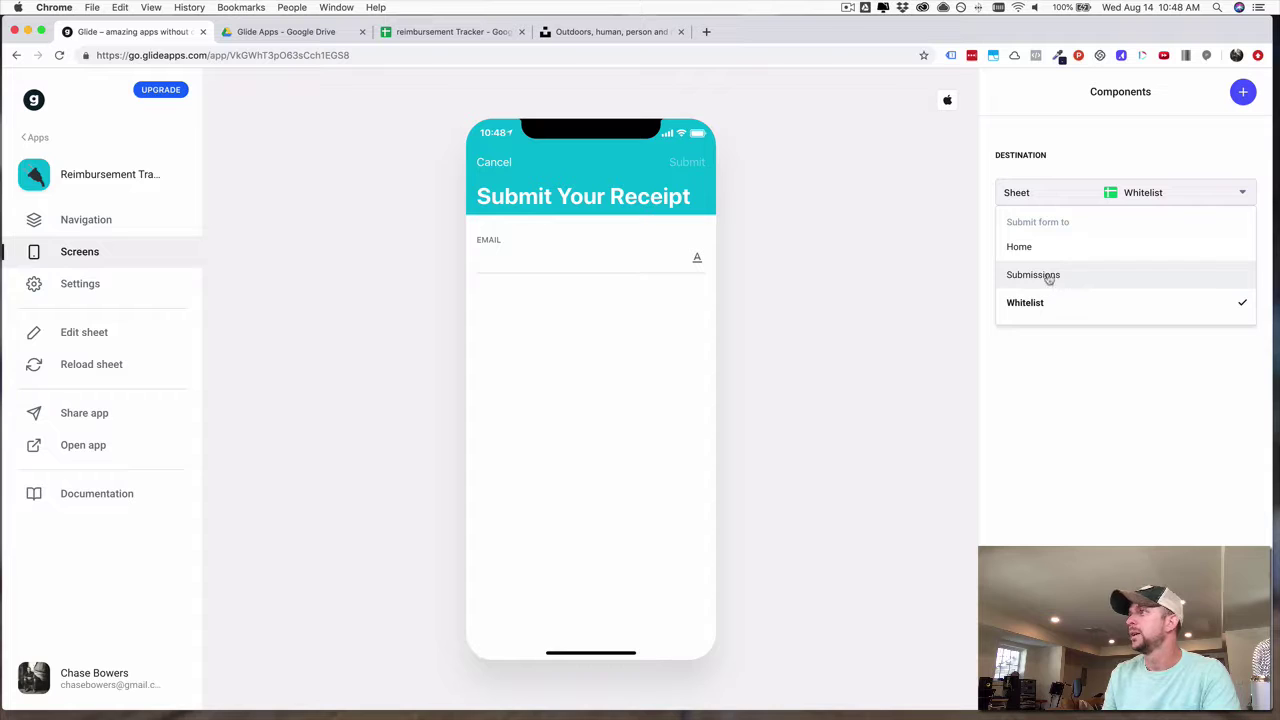
left_click(98, 367)
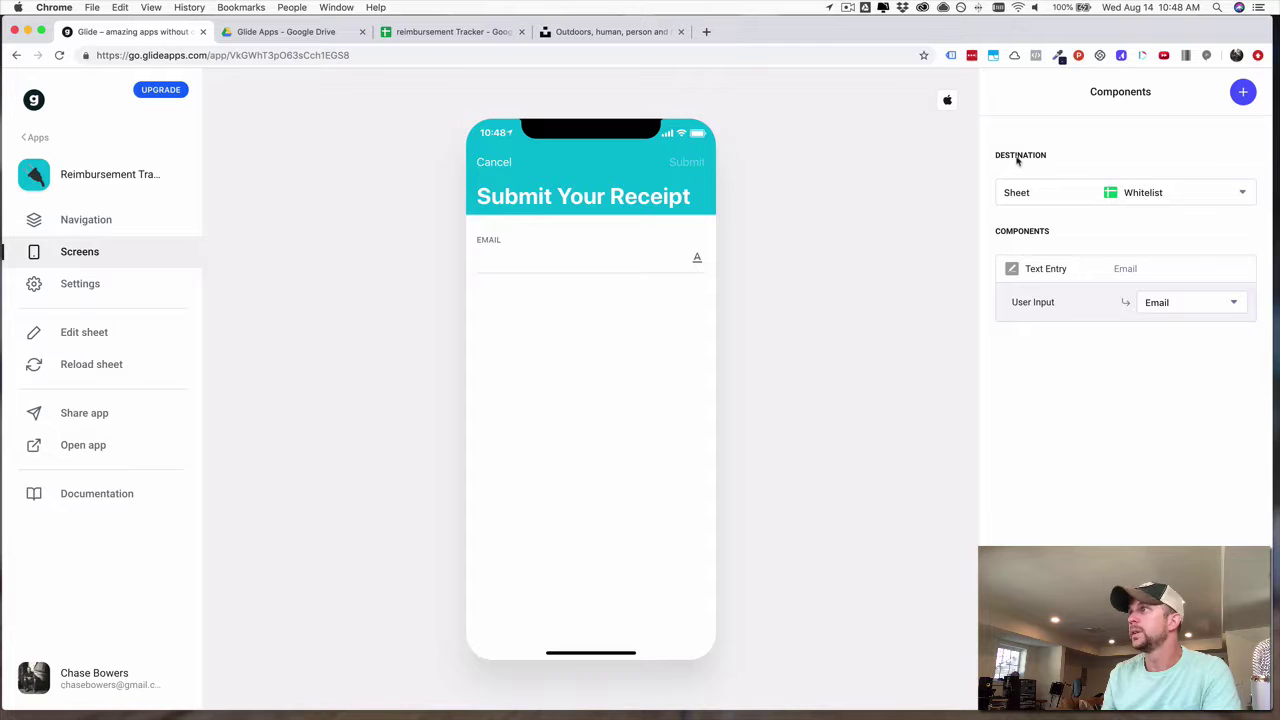
Set the form's destination sheet to Submissions and look over the fields in the preview.
left_click(1069, 204)
left_click(1049, 273)
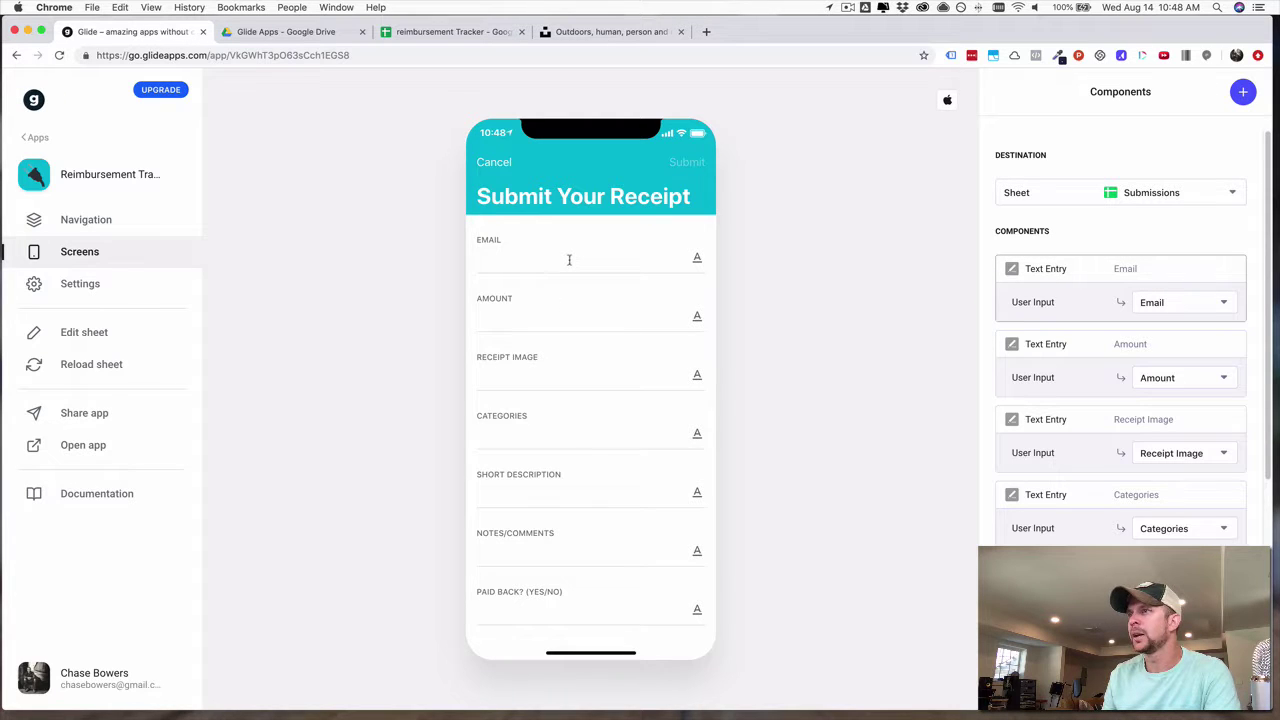
scroll(570, 262, "down", 5)
scroll(580, 362, "up", 5)
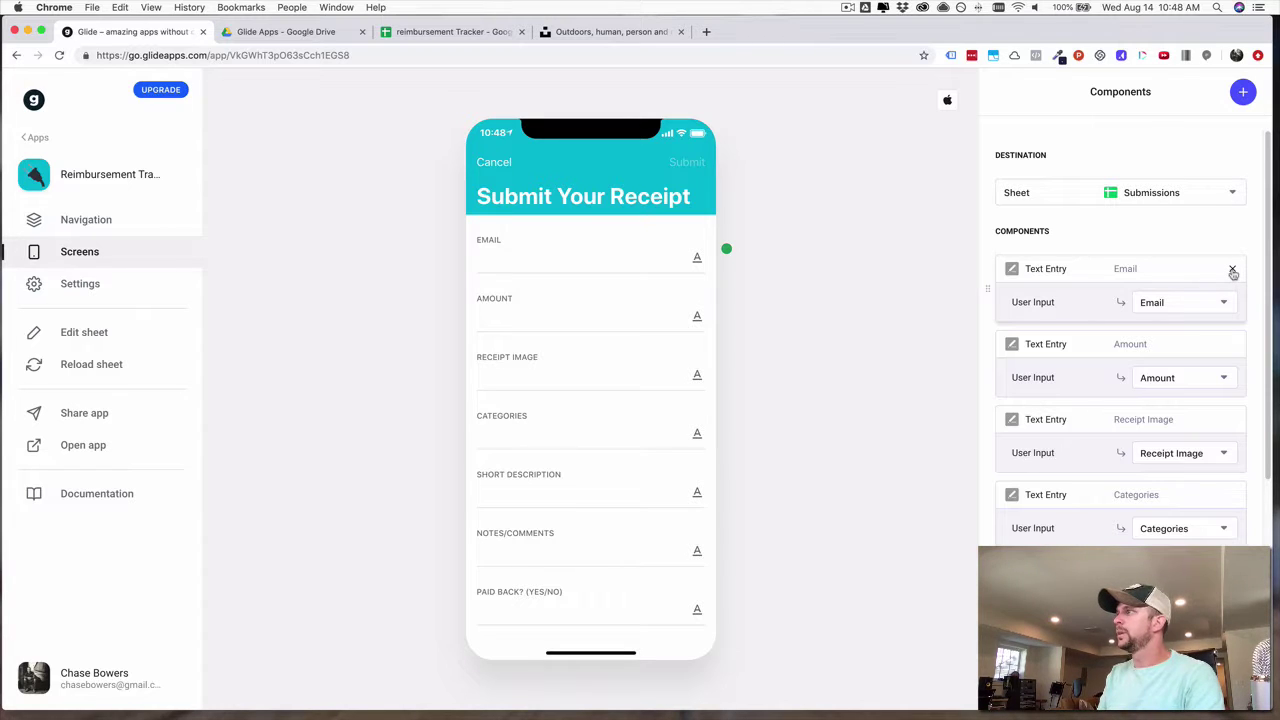
Remove all the Text Entry components from the Submit Your Receipt form, from Email through Date Submitted.
left_click(1232, 270)
left_click(1232, 270)
left_click(1232, 270)
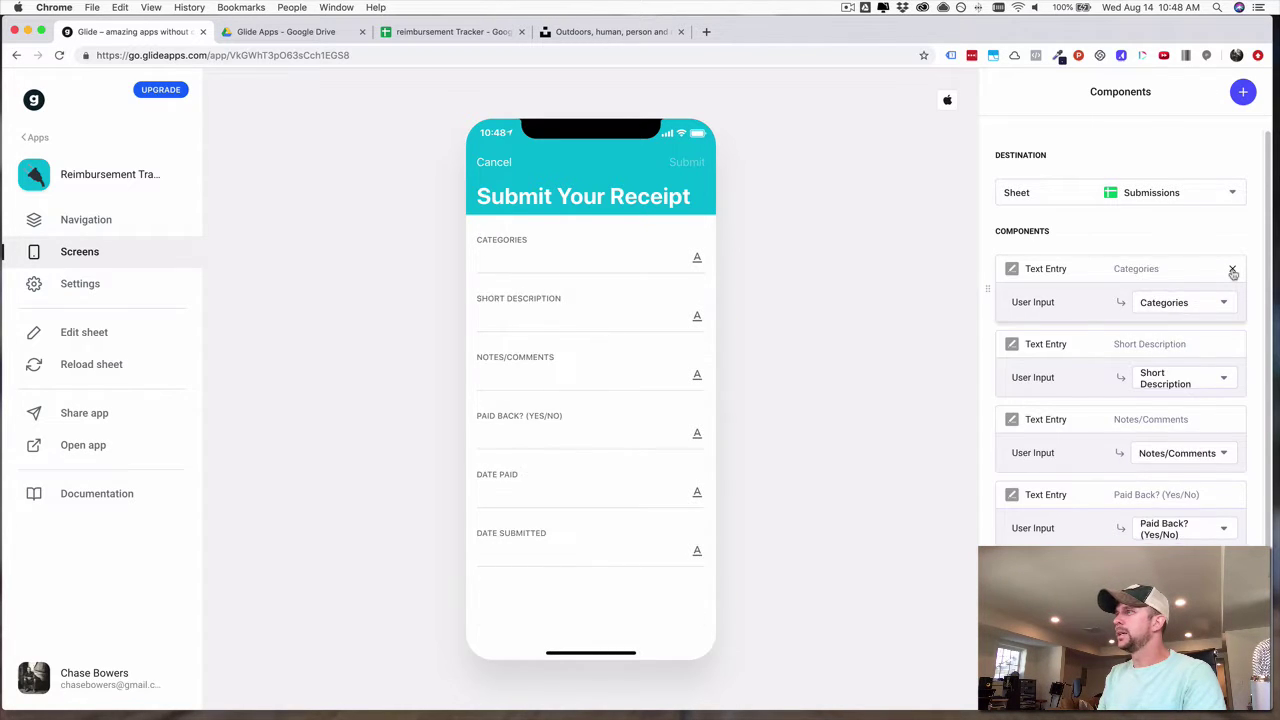
left_click(1232, 270)
left_click(1232, 270)
left_click(1232, 270)
left_click(1233, 273)
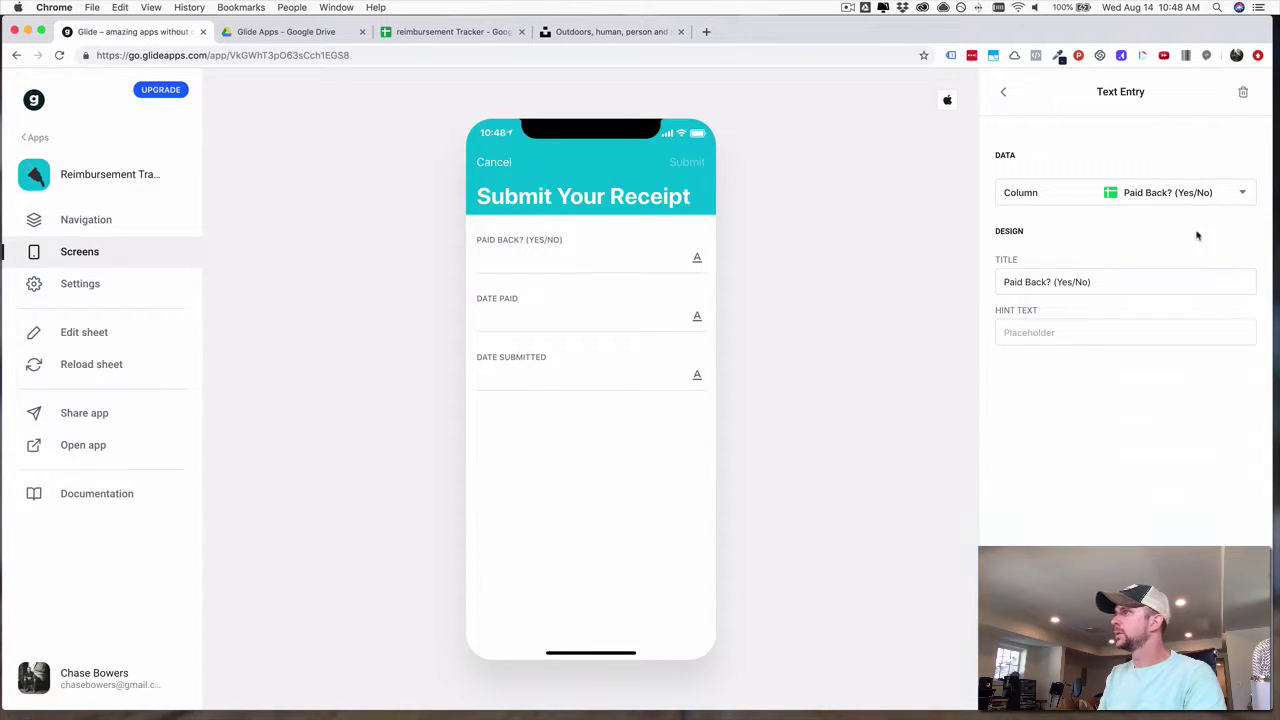
left_click(1004, 94)
left_click(1243, 270)
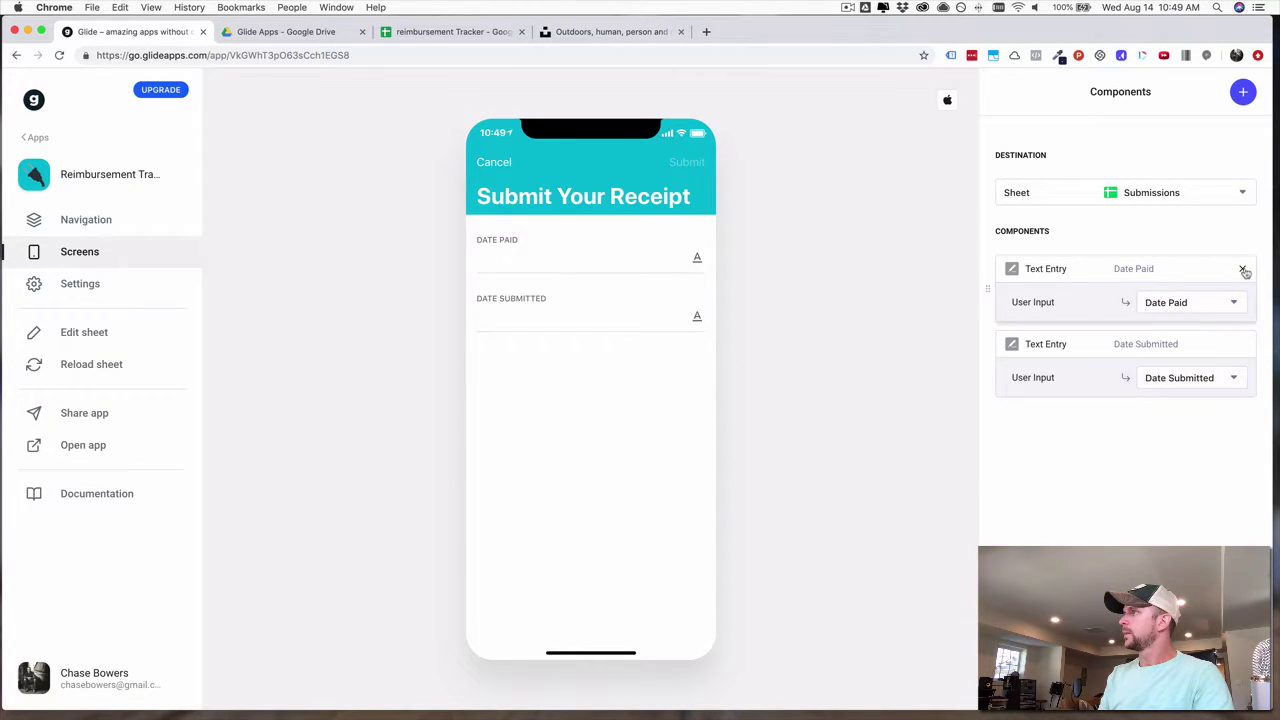
left_click(1243, 270)
left_click(1243, 270)
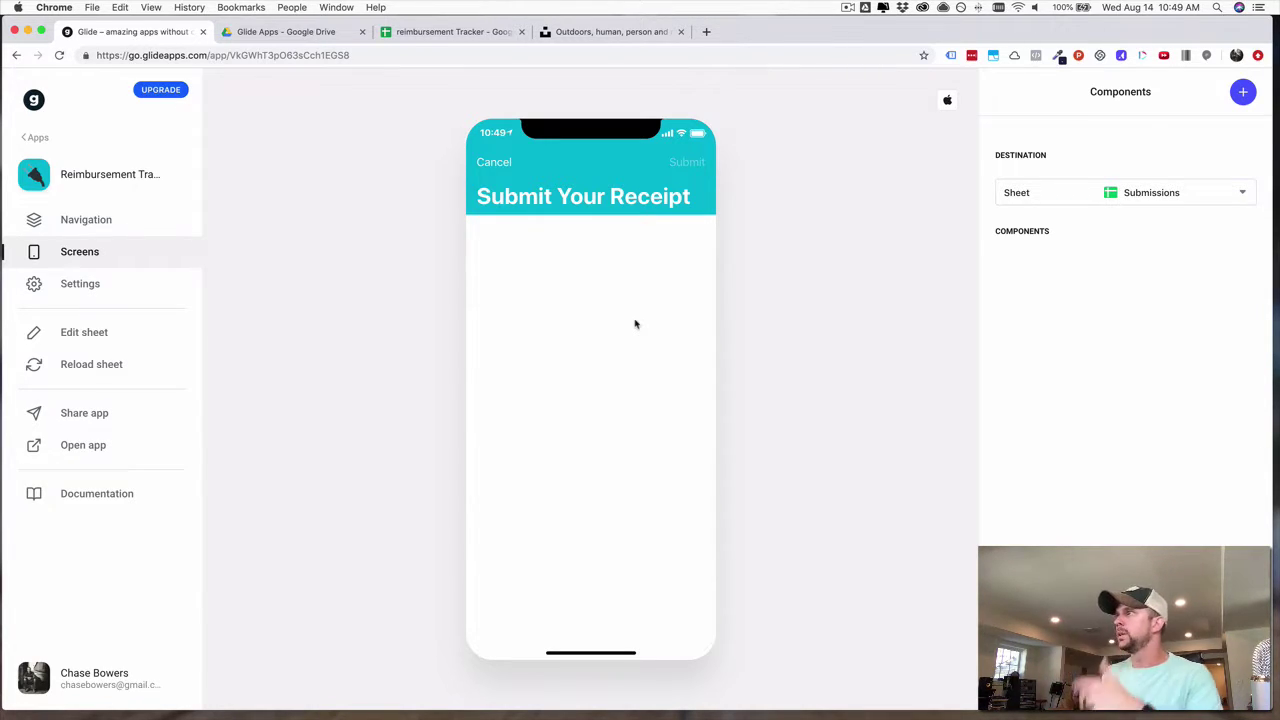
Add a Text Entry component to the form and link it to the Short Description column.
left_click(1242, 95)
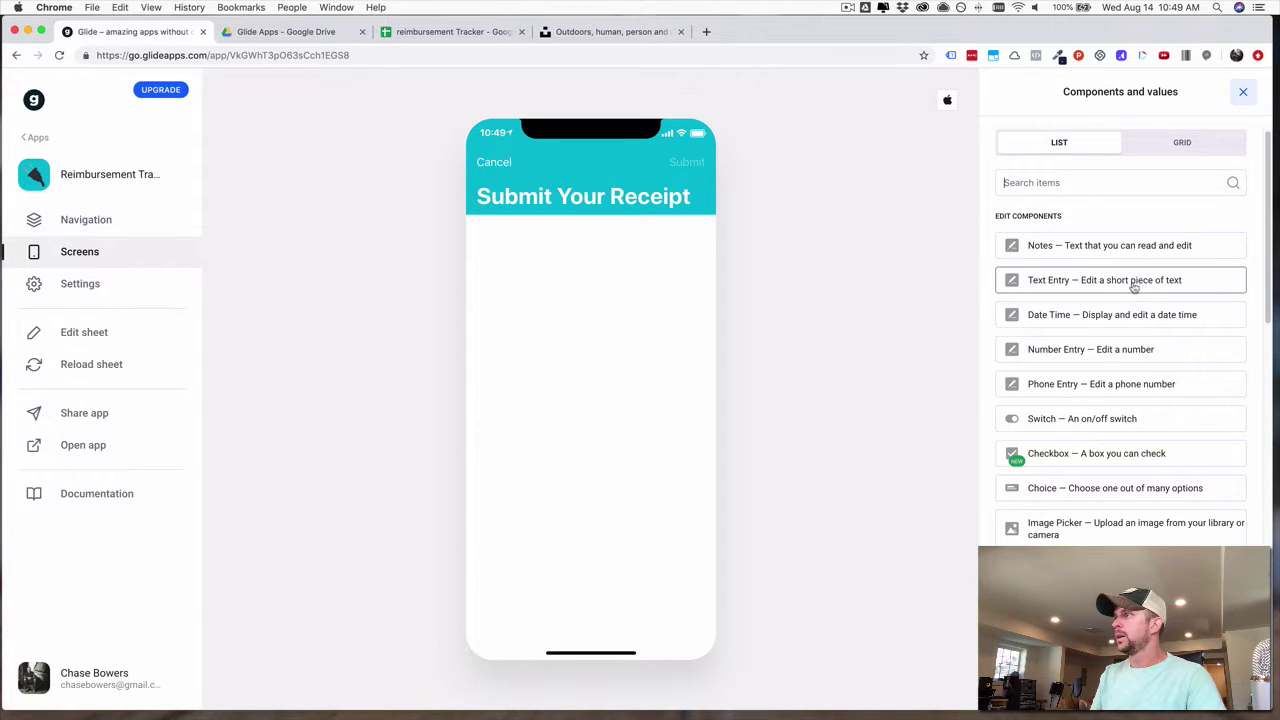
left_click(1100, 284)
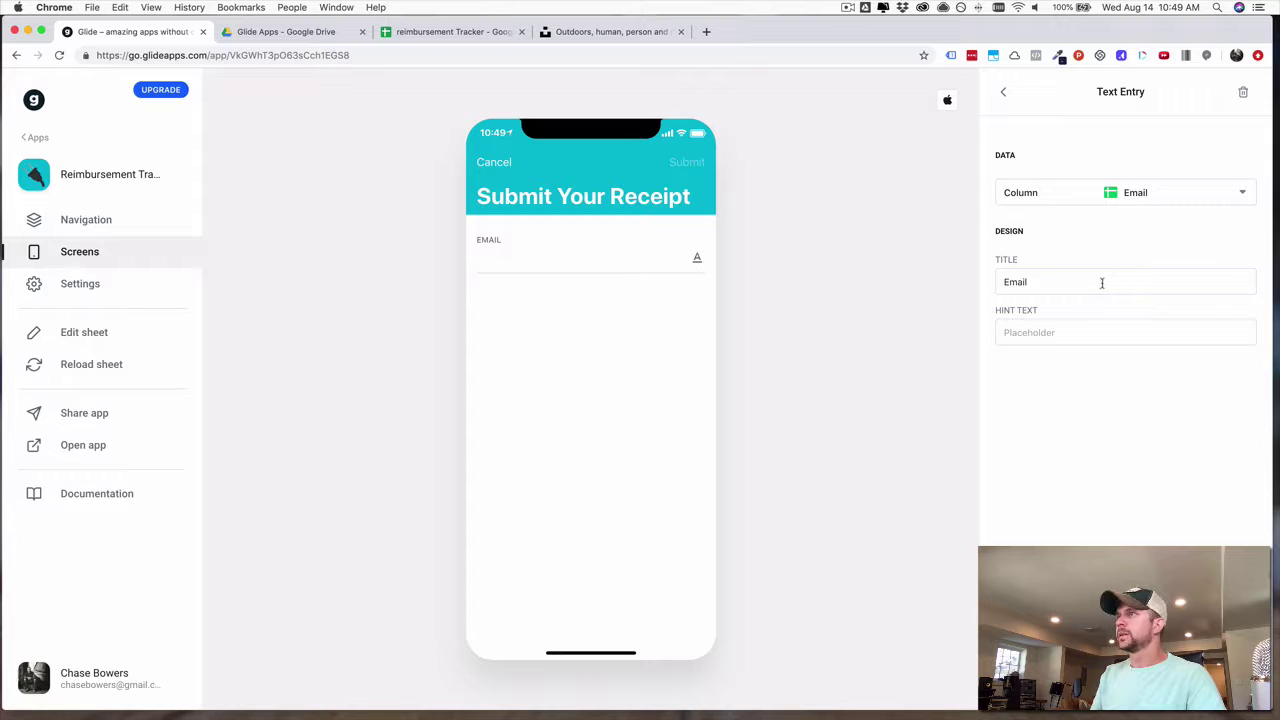
left_click(1072, 198)
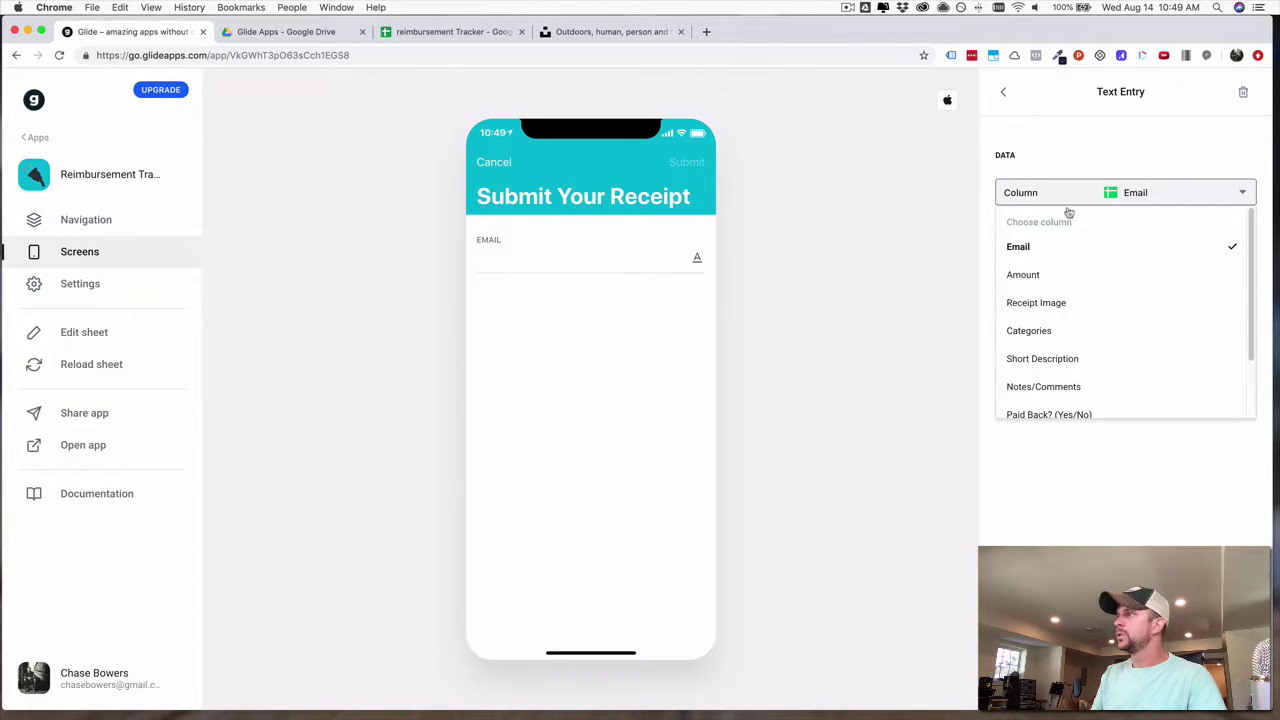
left_click(1058, 357)
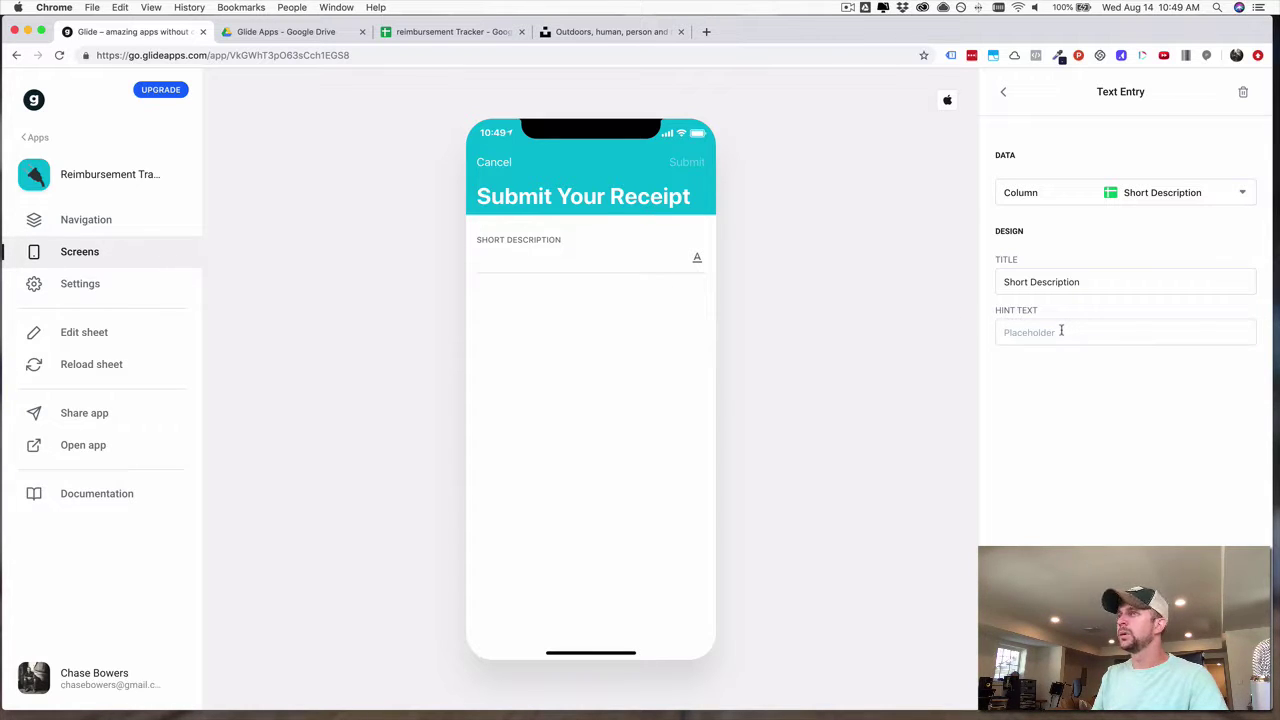
left_click(1061, 331)
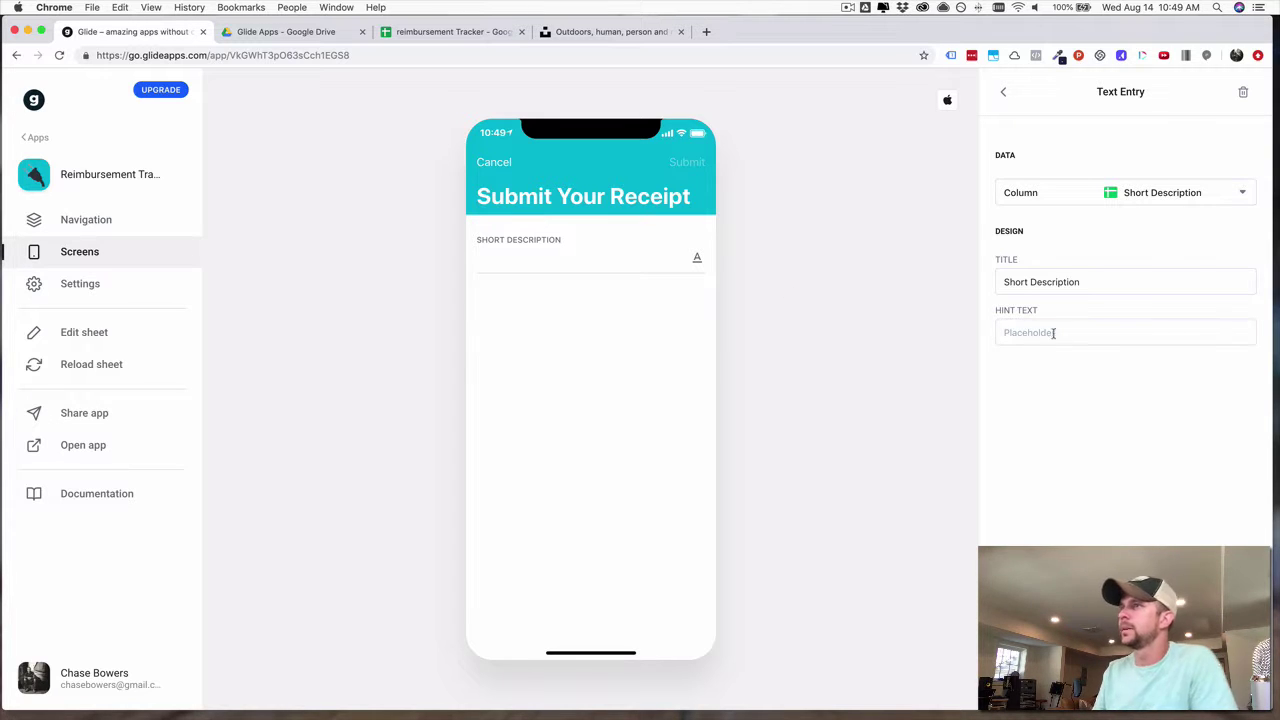
type("Enter")
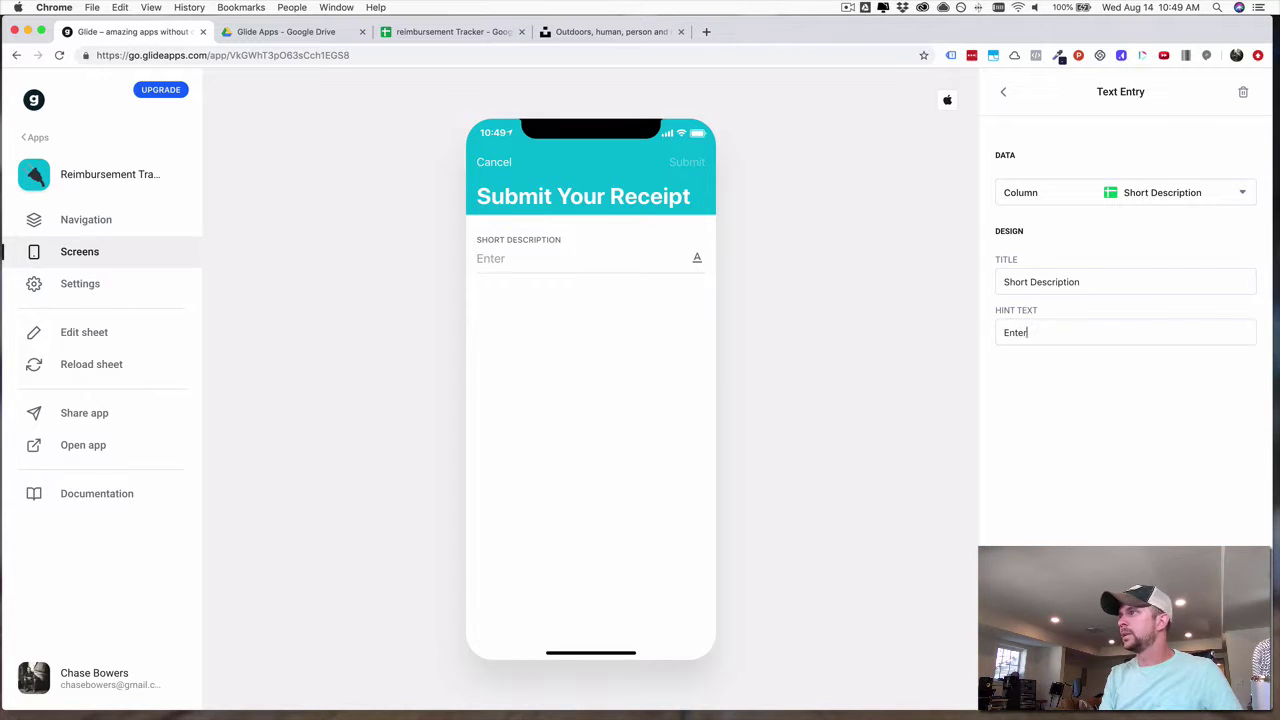
type(" what this ")
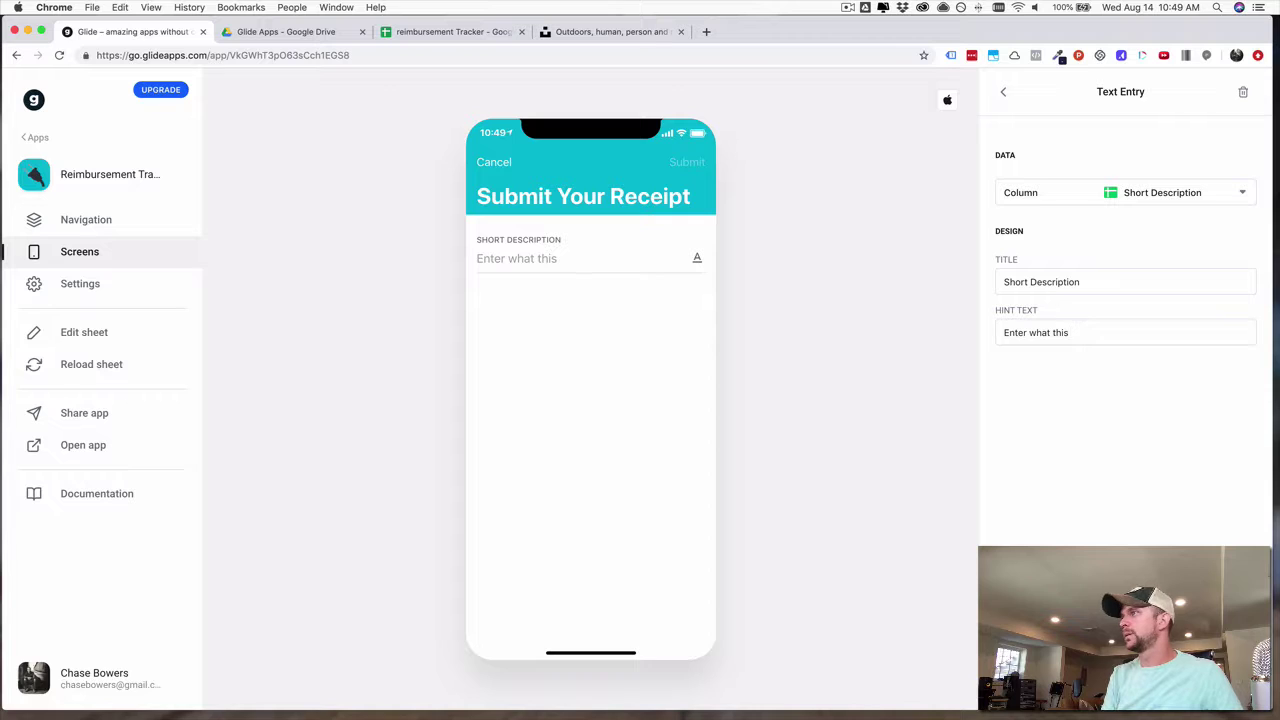
type("expen")
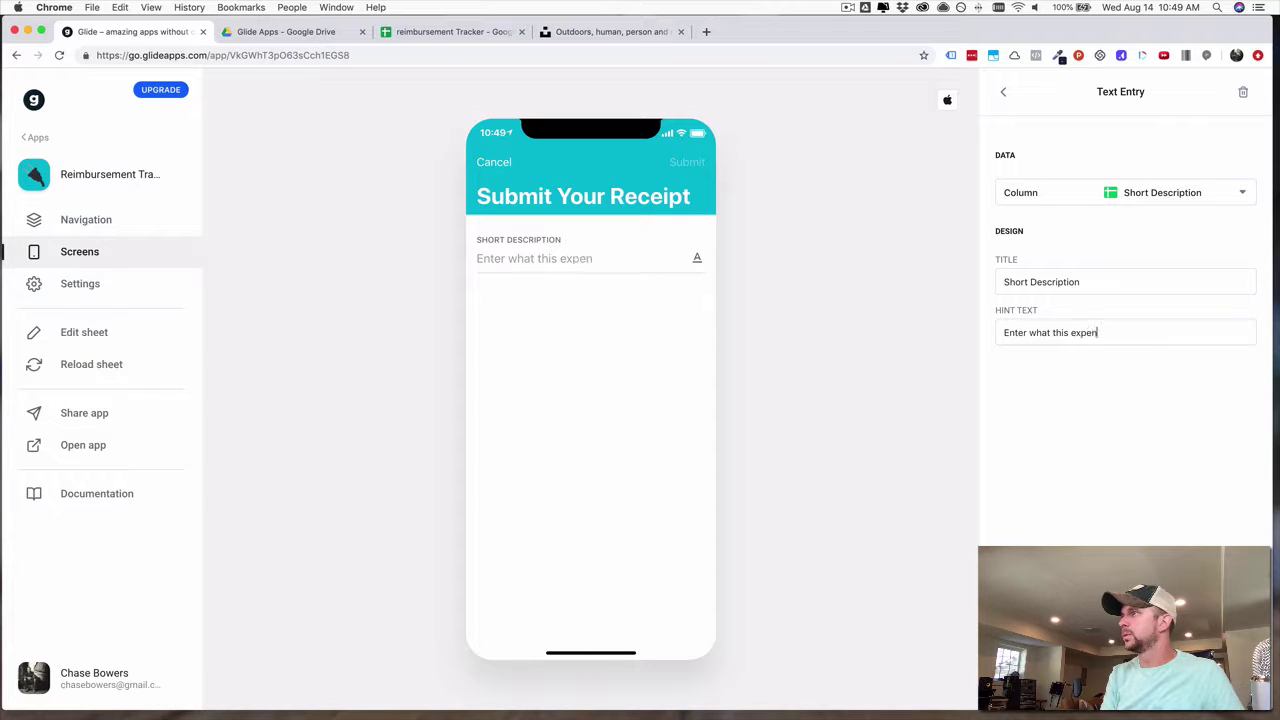
type("se was for")
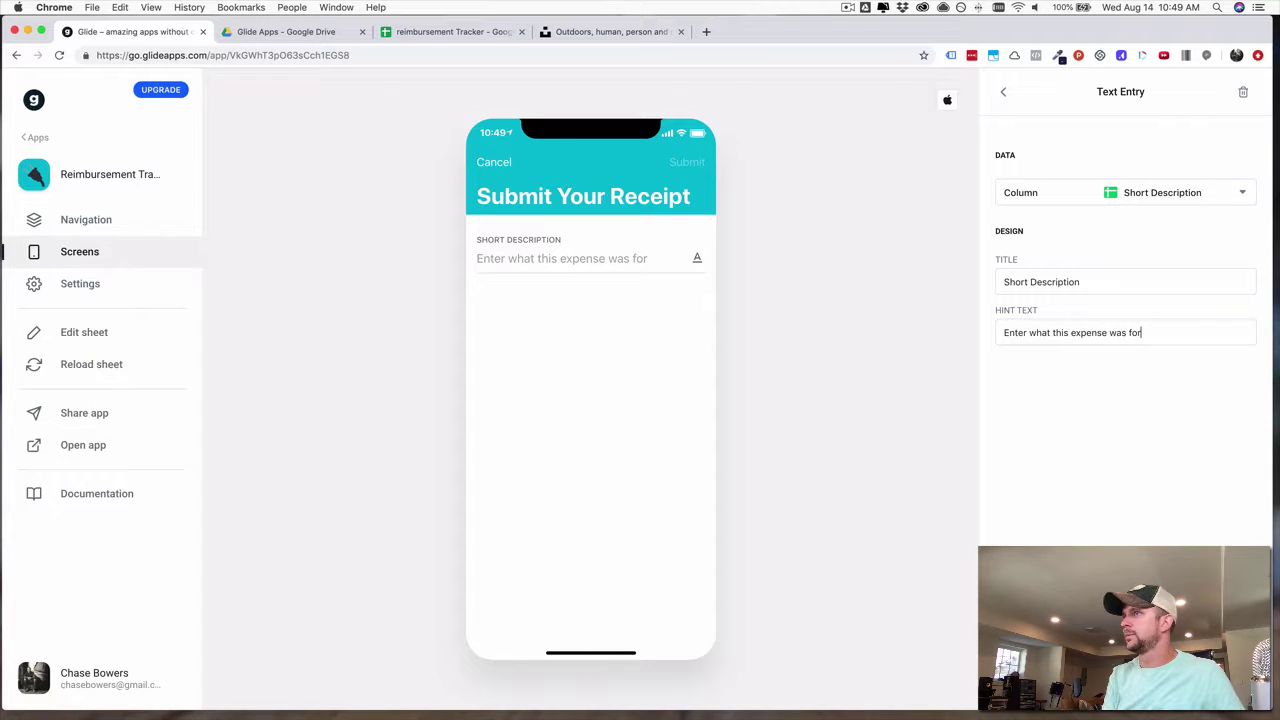
key("super+a")
key("BackSpace")
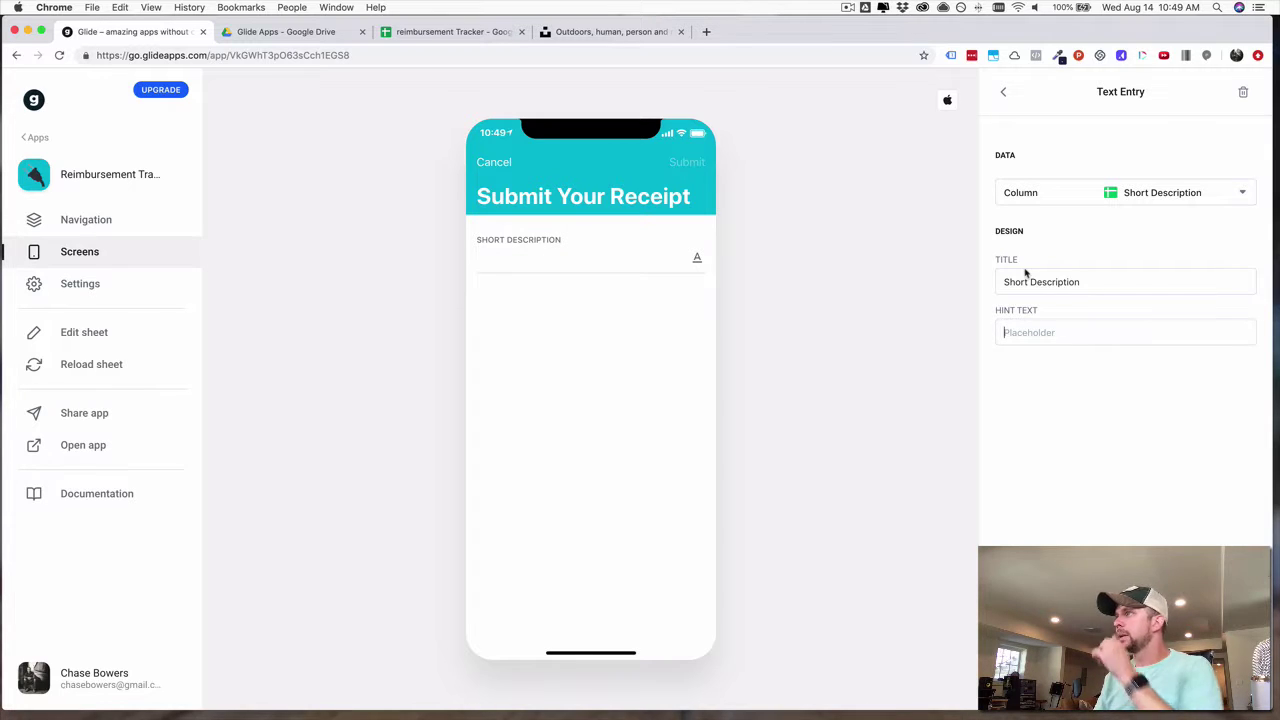
Add a Number Entry component to the Submit Your Receipt form and link it to the Amount column.
left_click(1003, 92)
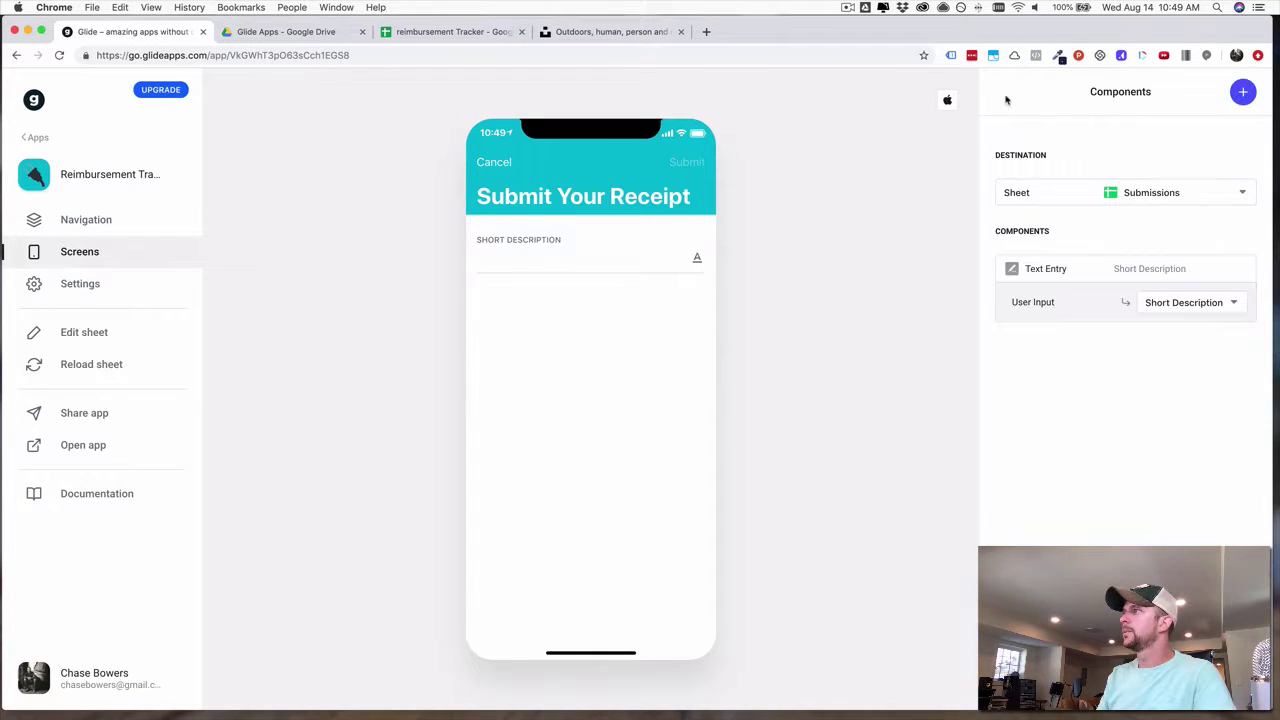
left_click(1241, 94)
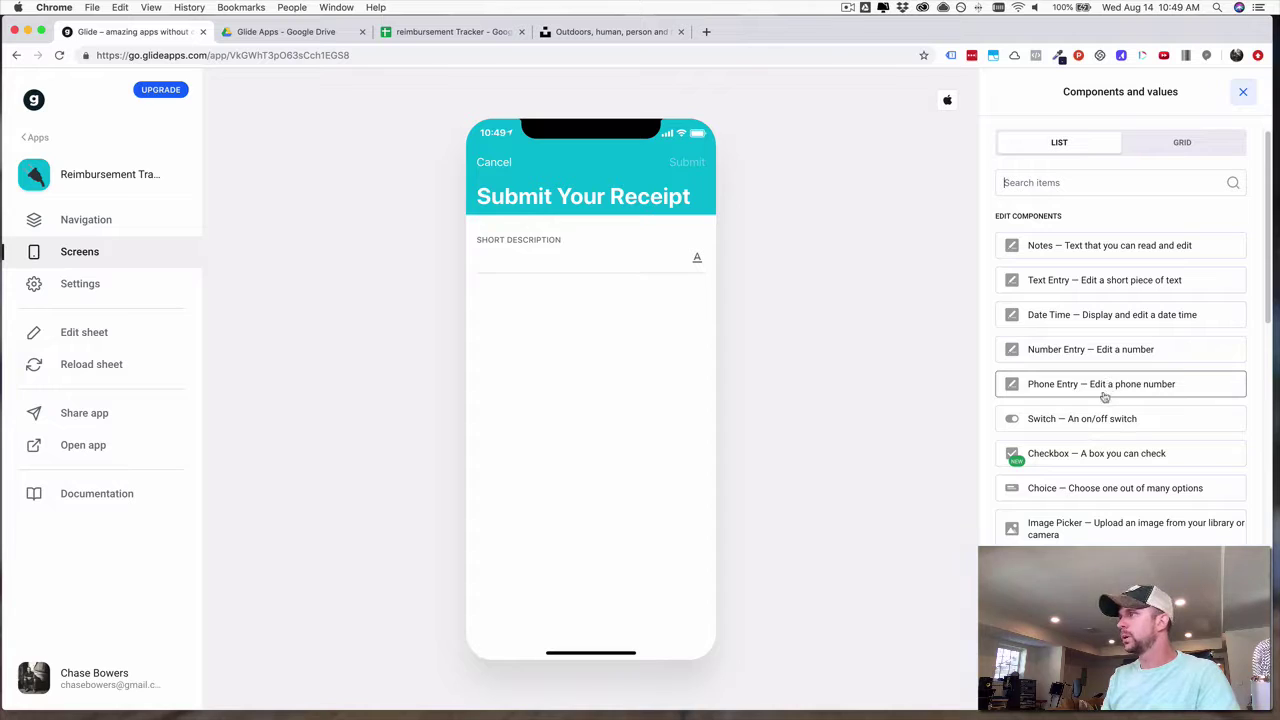
left_click(1094, 357)
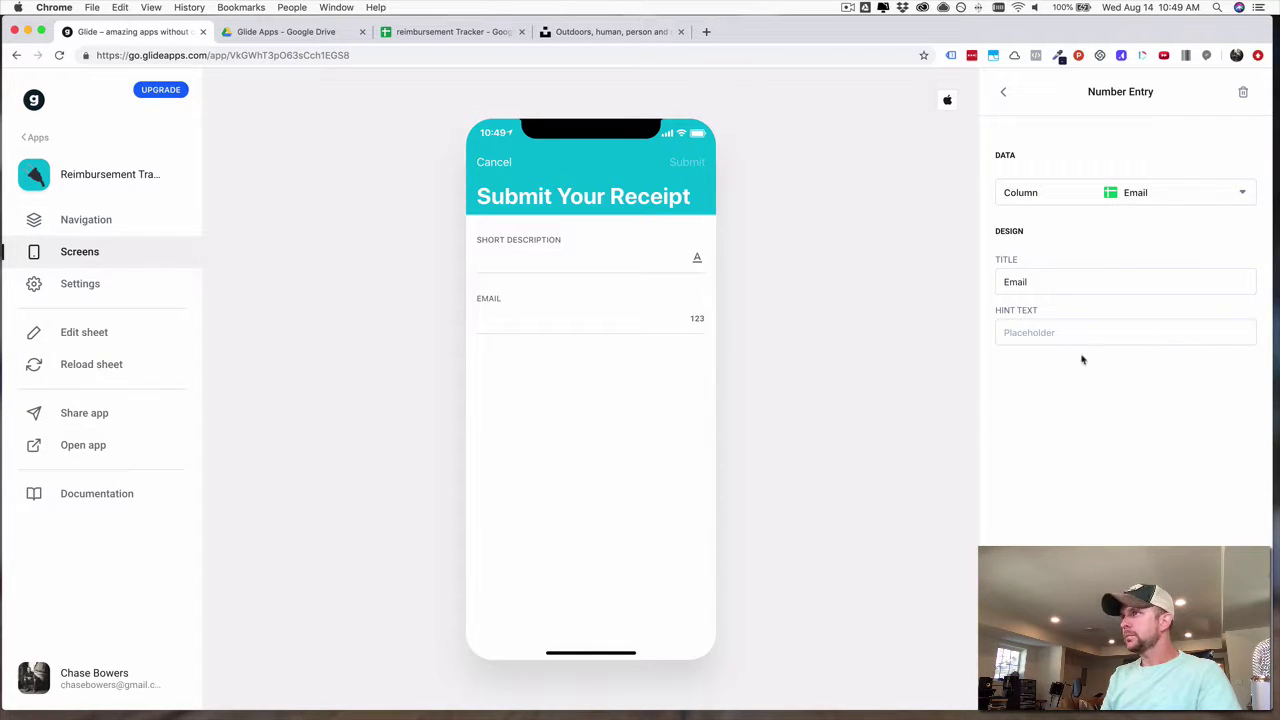
left_click(1110, 198)
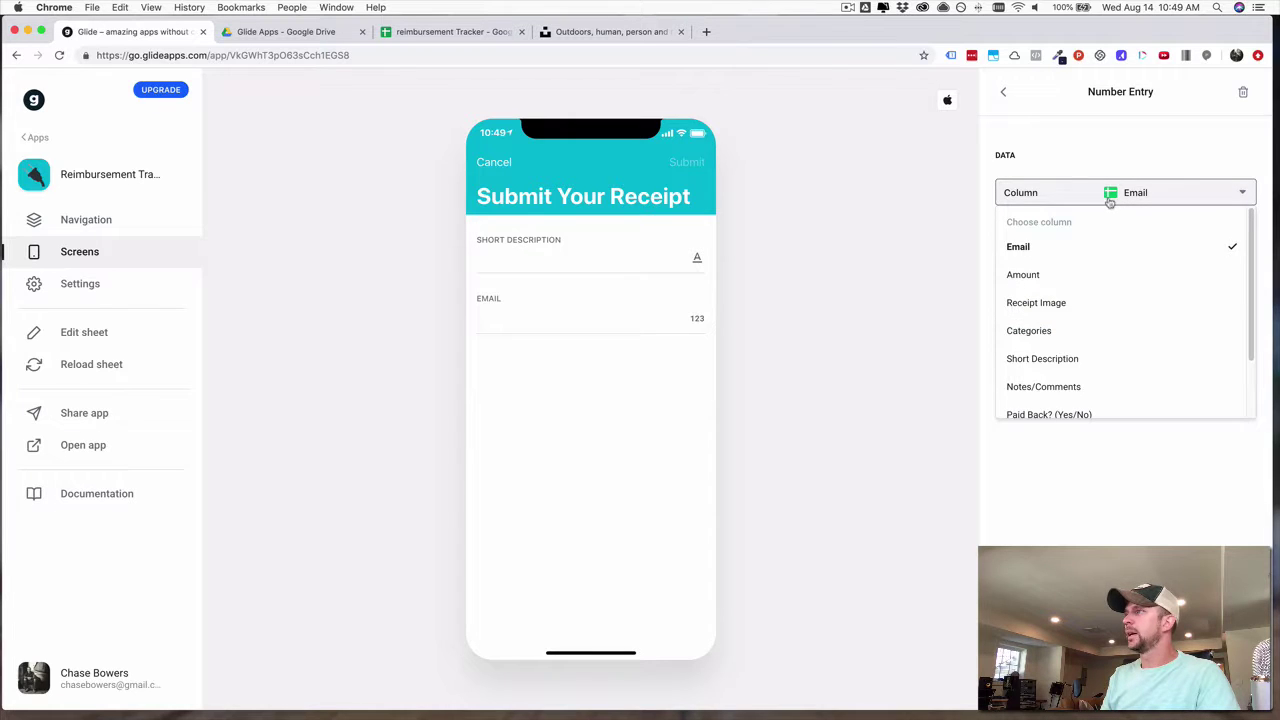
left_click(1054, 275)
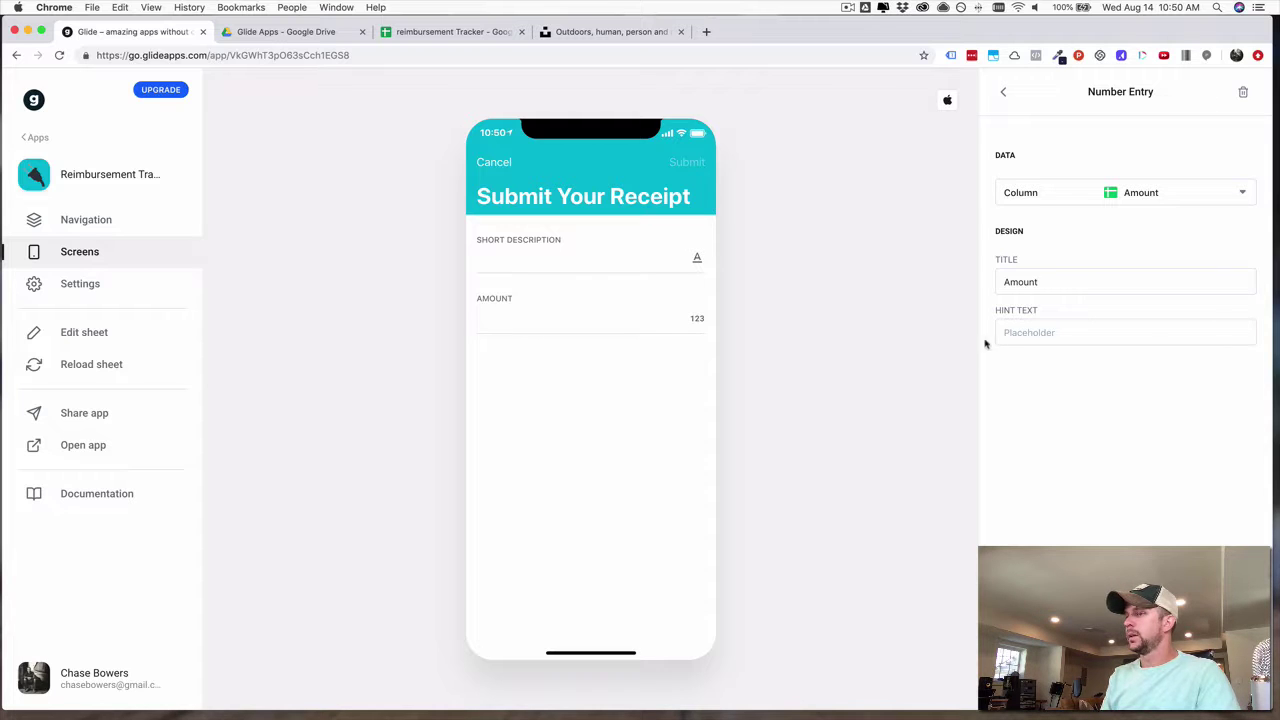
Set the Number Entry's title to "Amount For Reimbursement" and return to the form's component list.
left_click(1048, 282)
type("for")
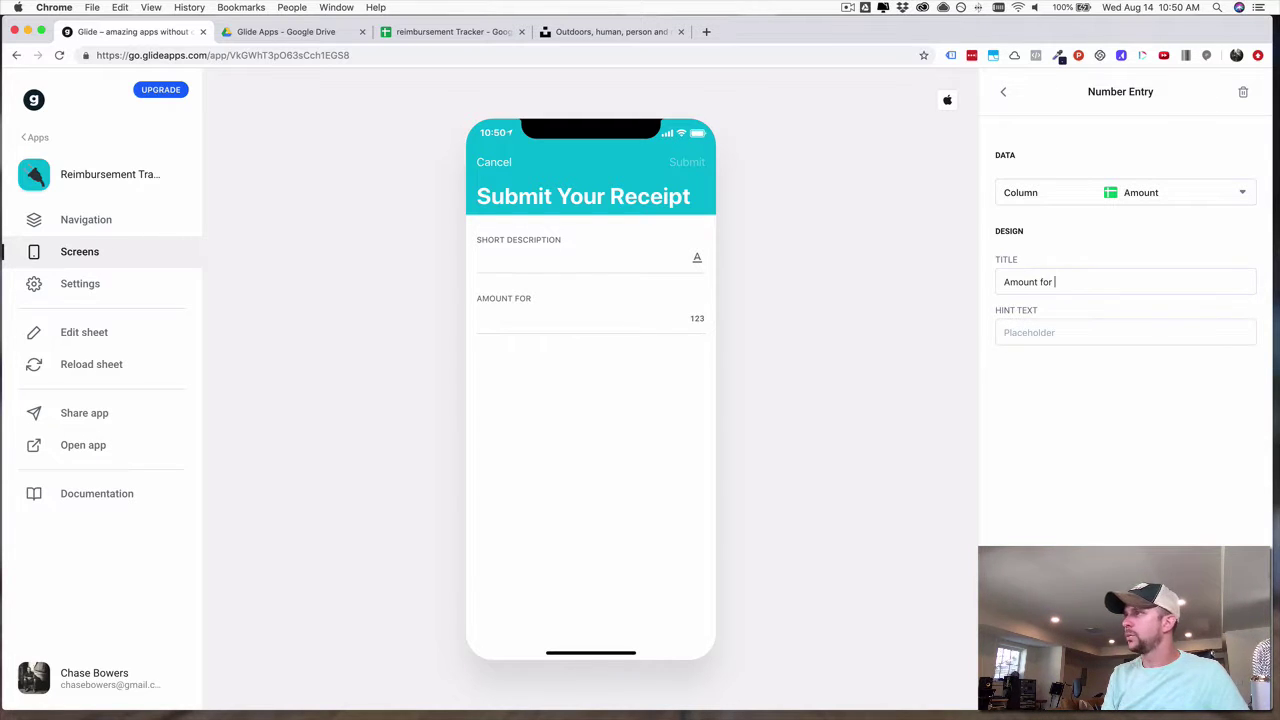
key("BackSpace")
key("BackSpace")
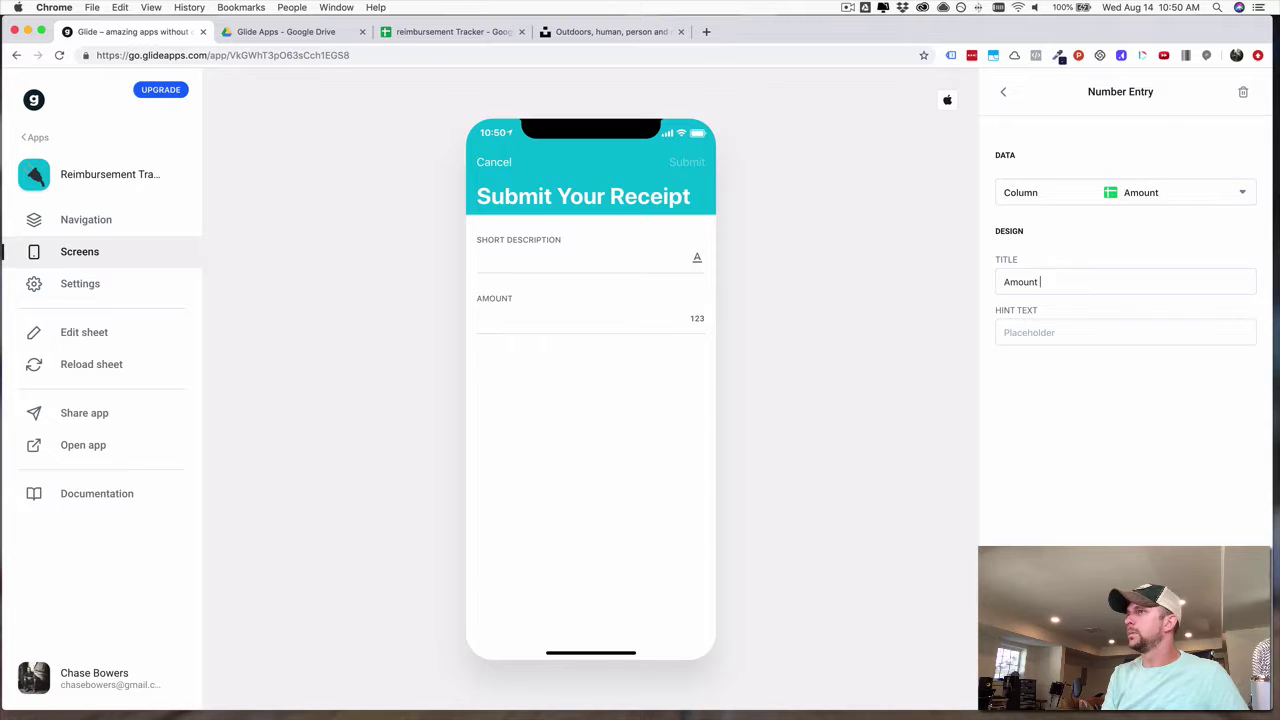
type("For ")
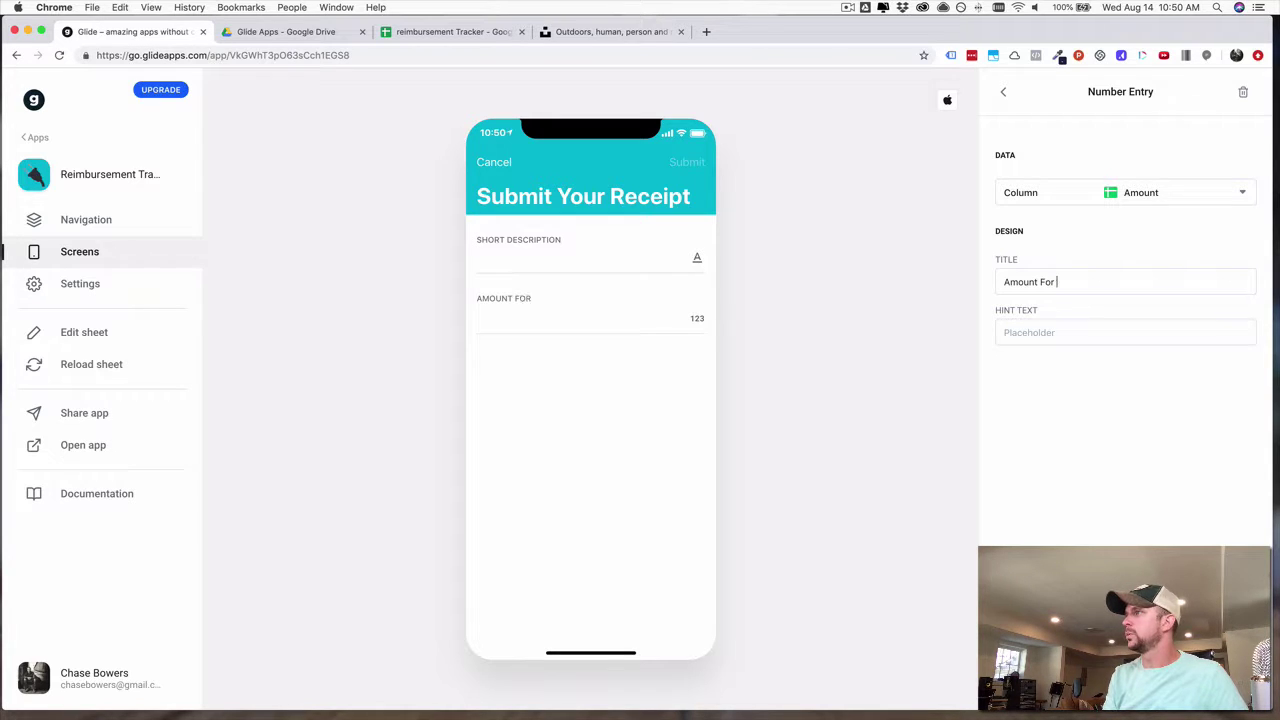
type("Reimbursement")
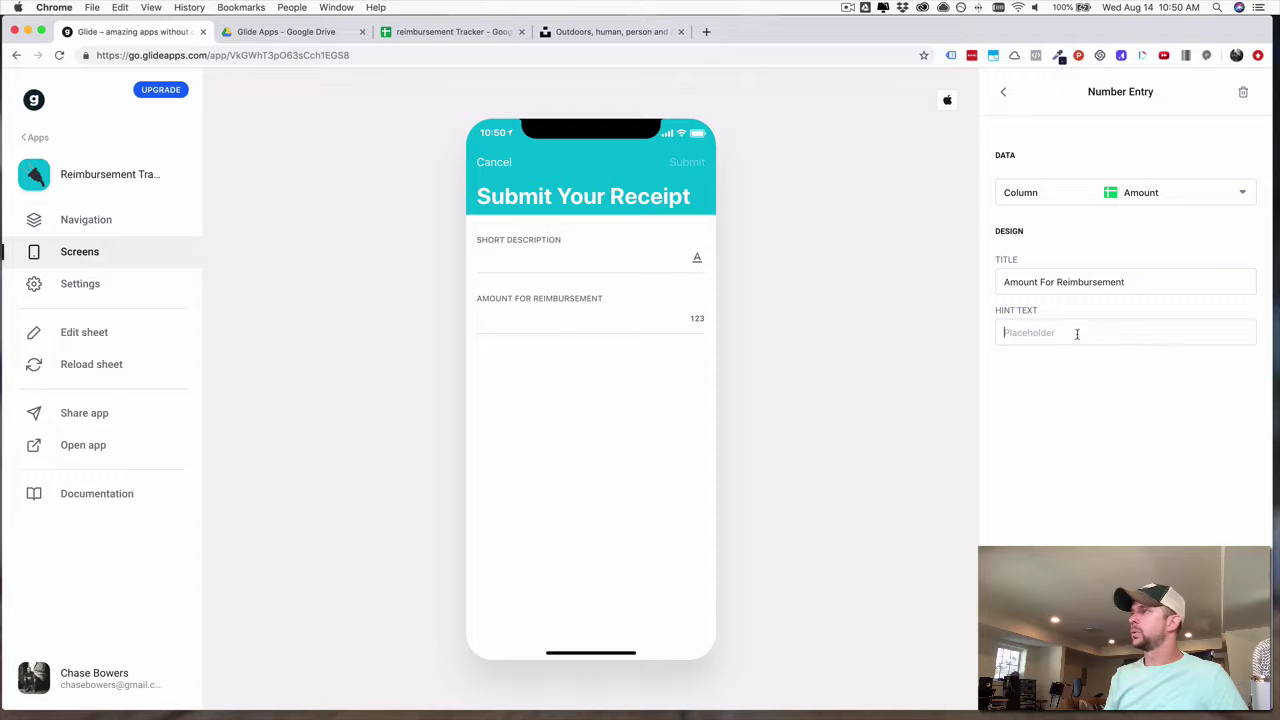
left_click(1004, 95)
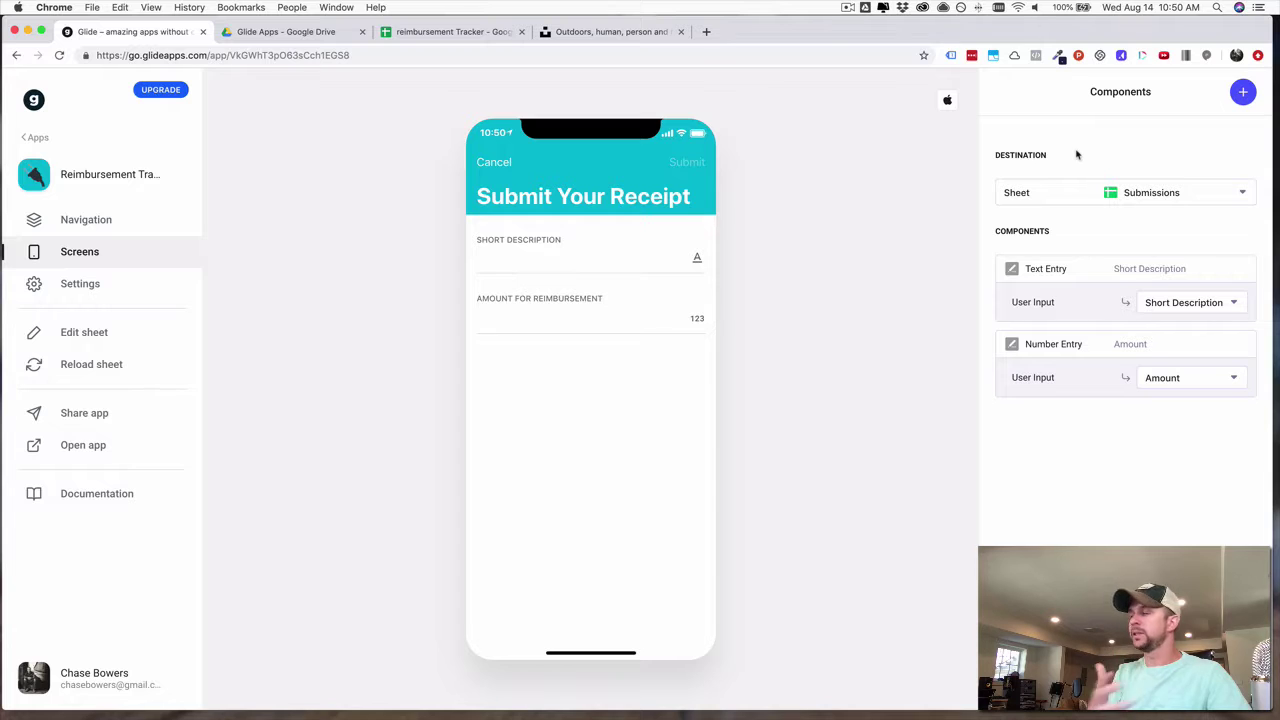
Add an Image Picker component to the form and link it to the Receipt Image column.
left_click(1243, 92)
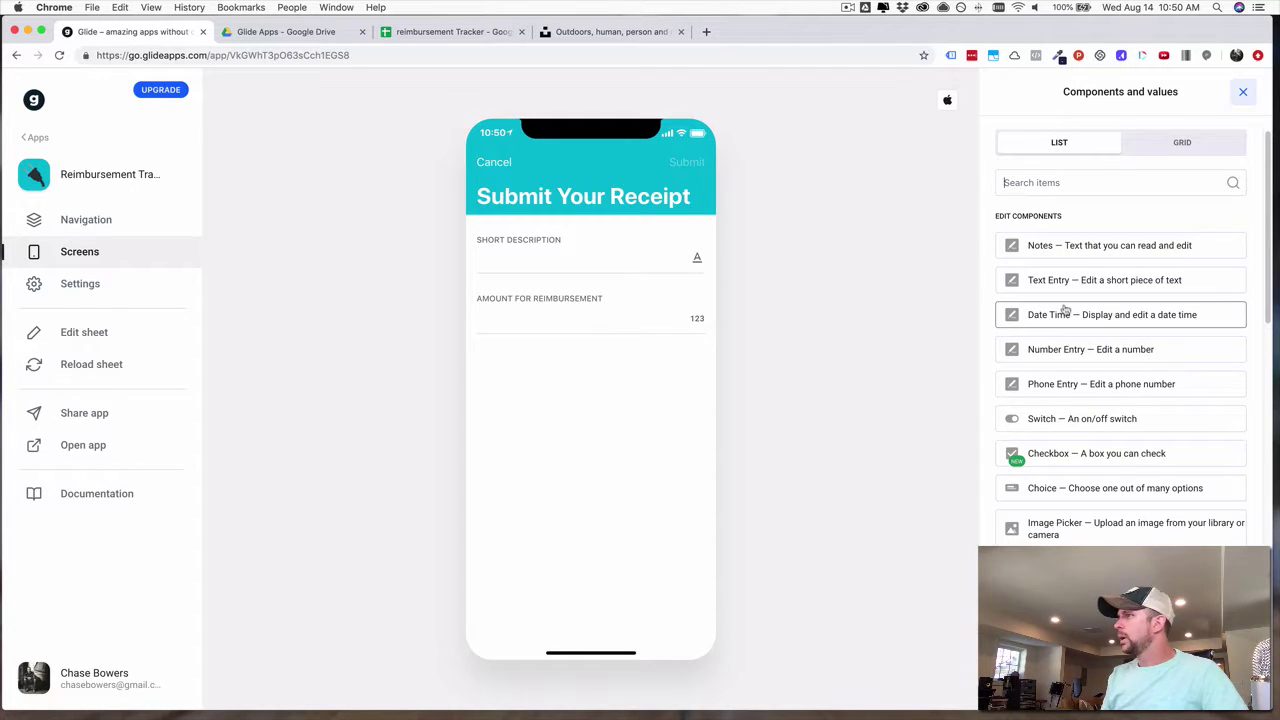
scroll(1063, 306, "down", 3)
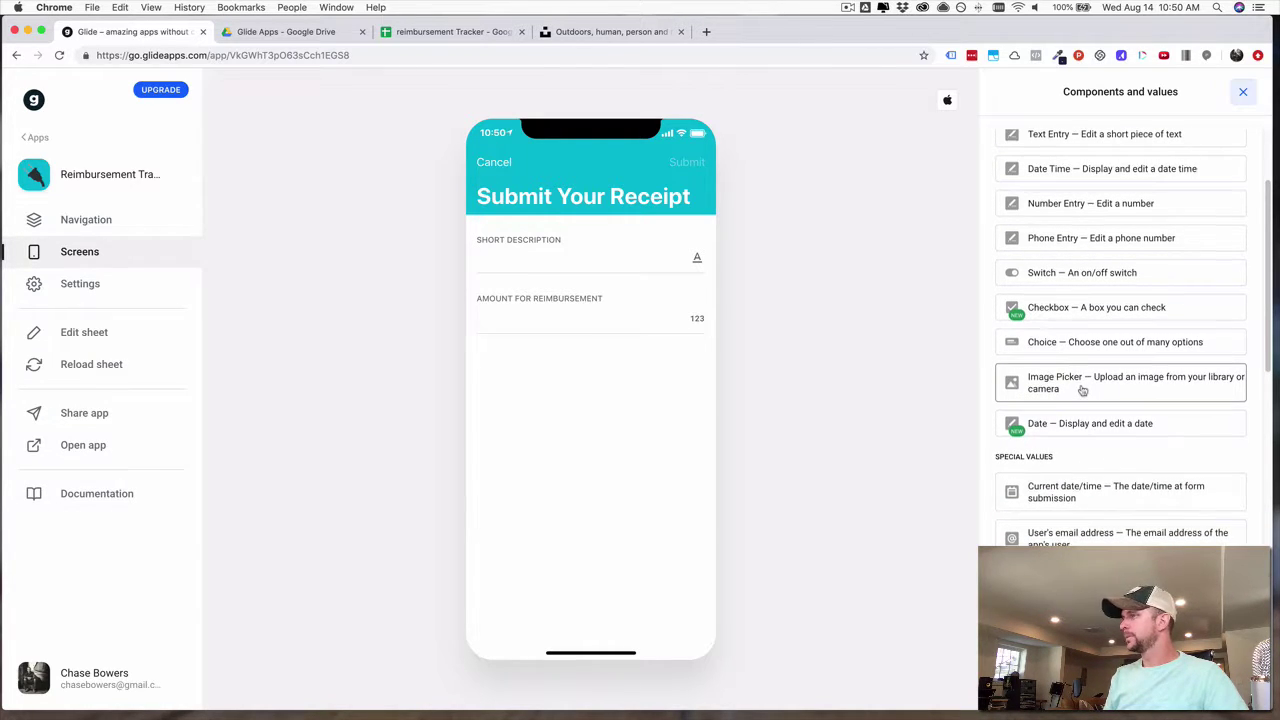
scroll(1080, 391, "down", 4)
scroll(1082, 391, "down", 7)
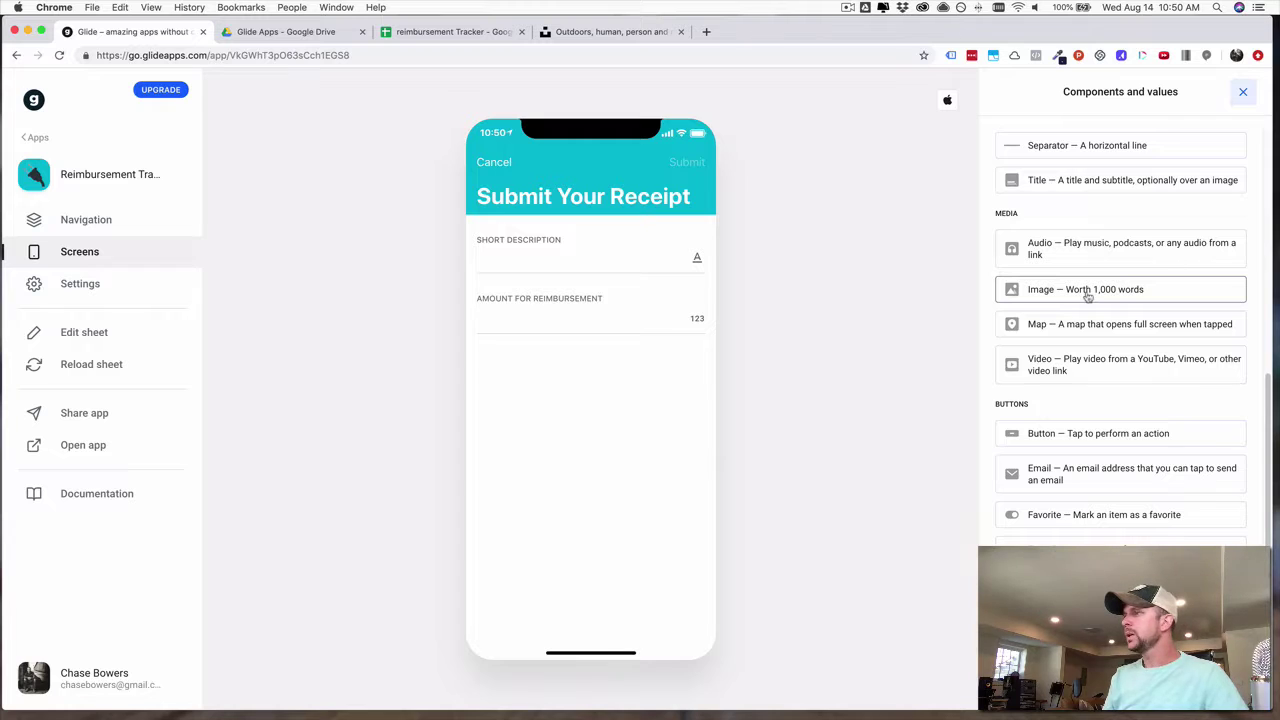
scroll(1088, 297, "down", 7)
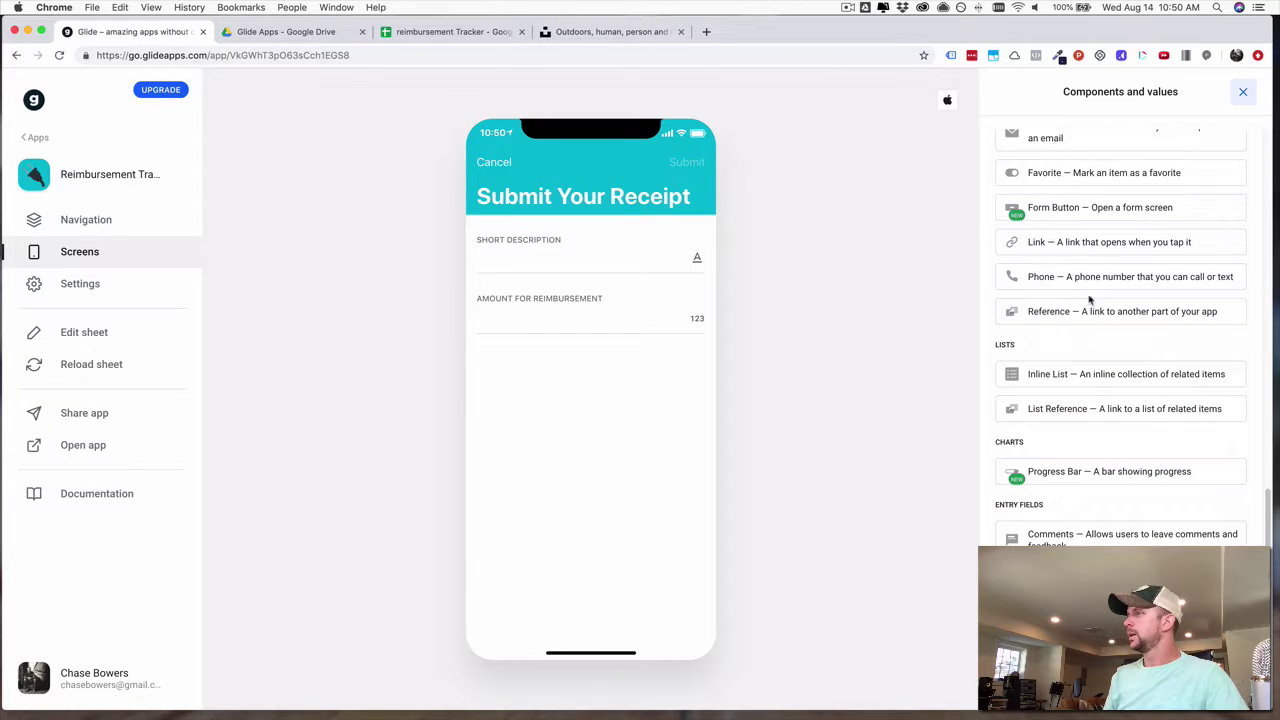
scroll(1089, 299, "down", 2)
scroll(1088, 305, "up", 15)
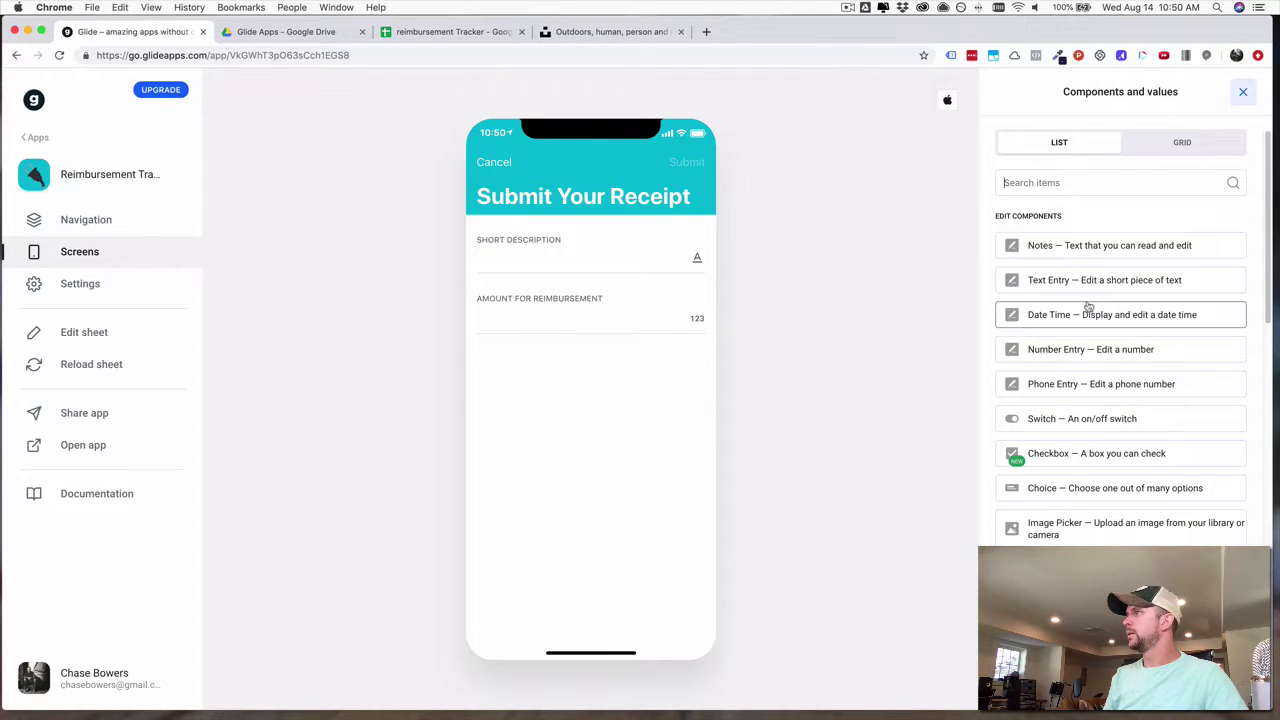
left_click(1066, 530)
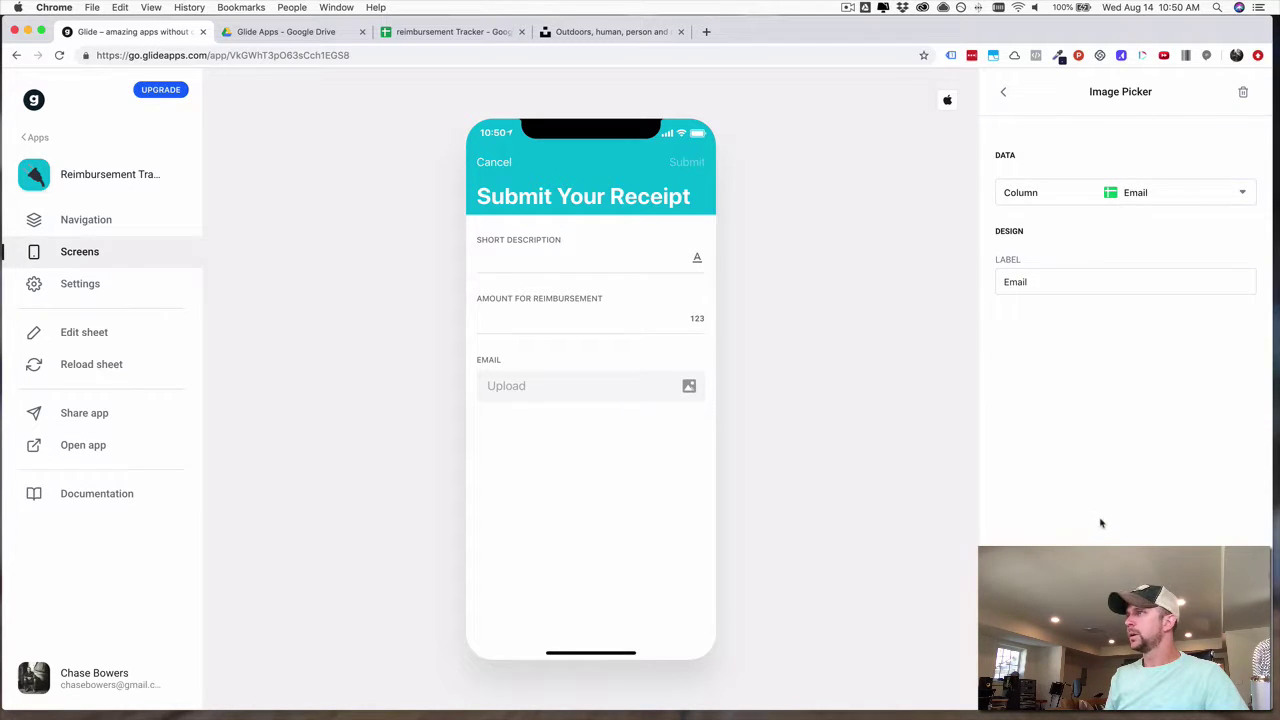
left_click(1100, 200)
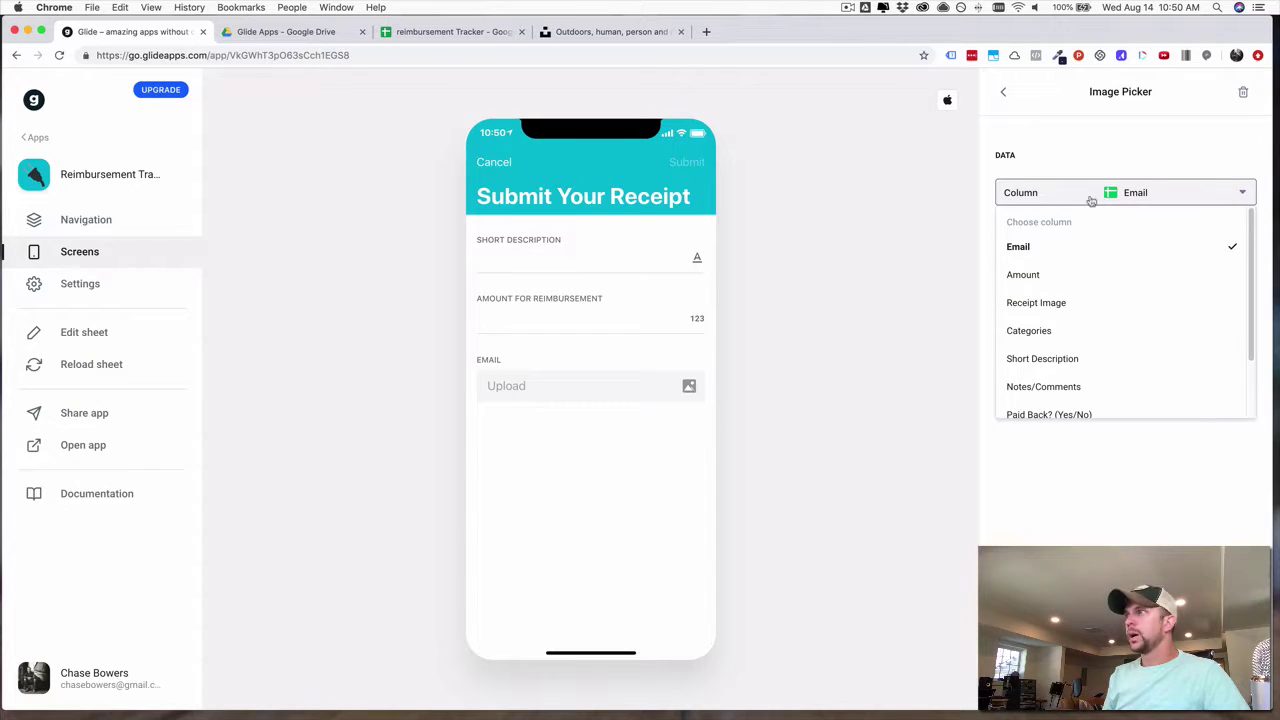
left_click(1054, 304)
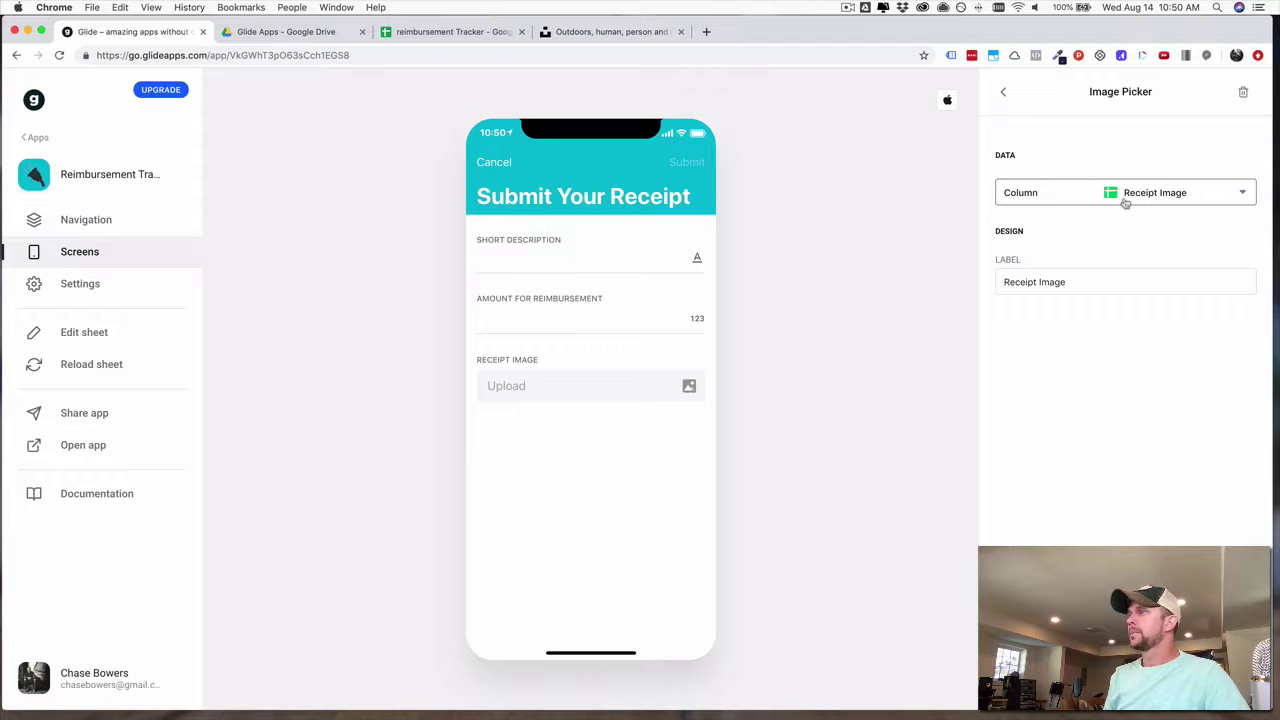
Label the Image Picker "Take a Picture Of Your Receipt" and return to the form's component list.
triple_click(1068, 281)
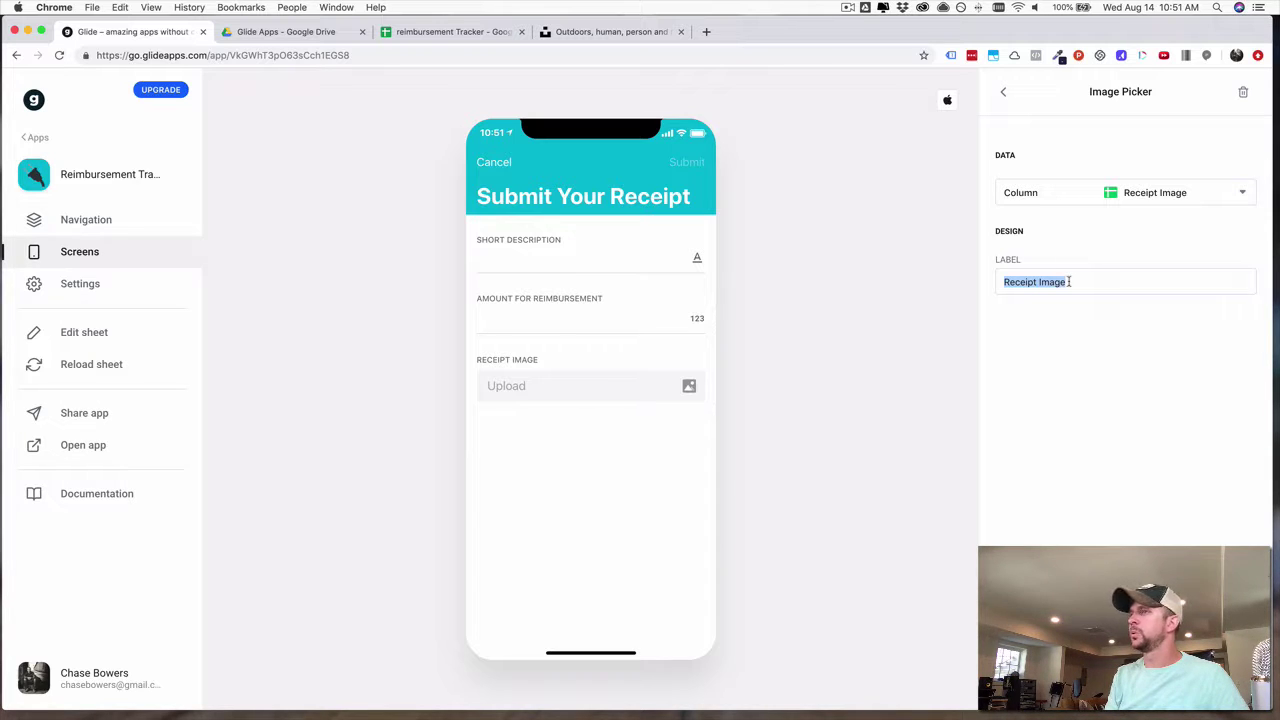
type("Up")
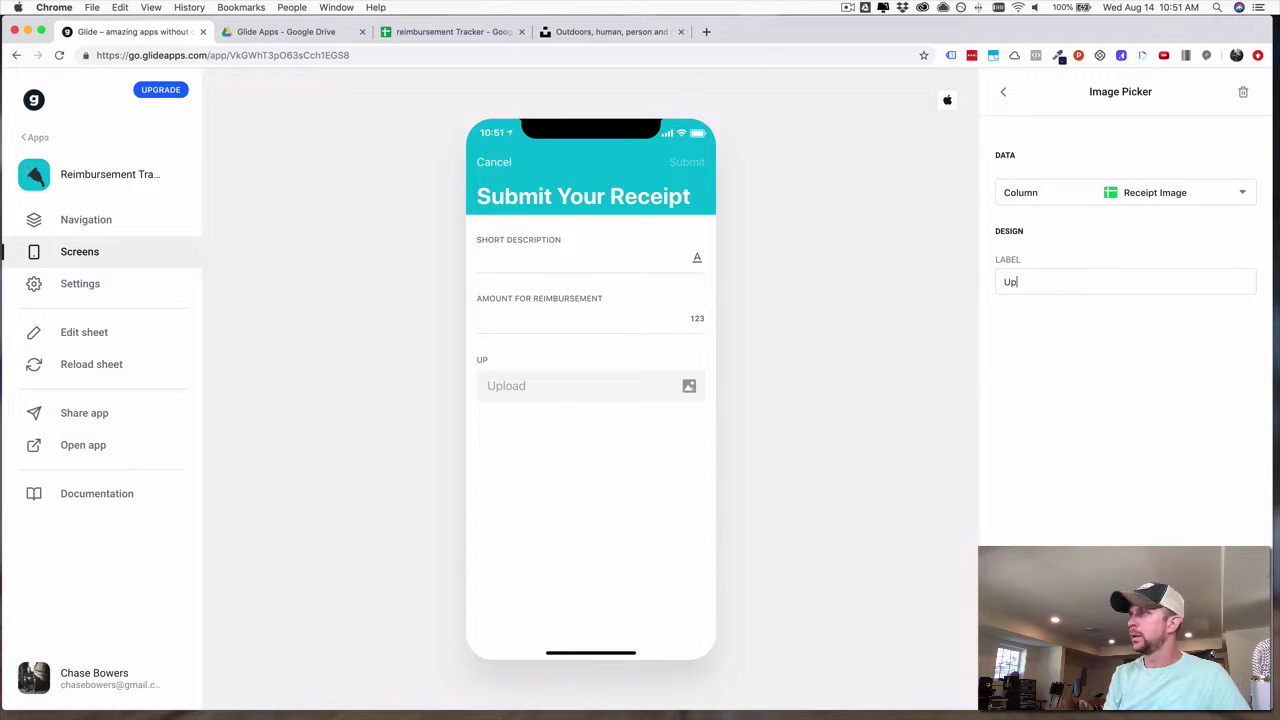
type("load")
key("BackSpace")
key("BackSpace")
key("BackSpace")
key("BackSpace")
key("BackSpace")
key("BackSpace")
key("BackSpace")
type("Take")
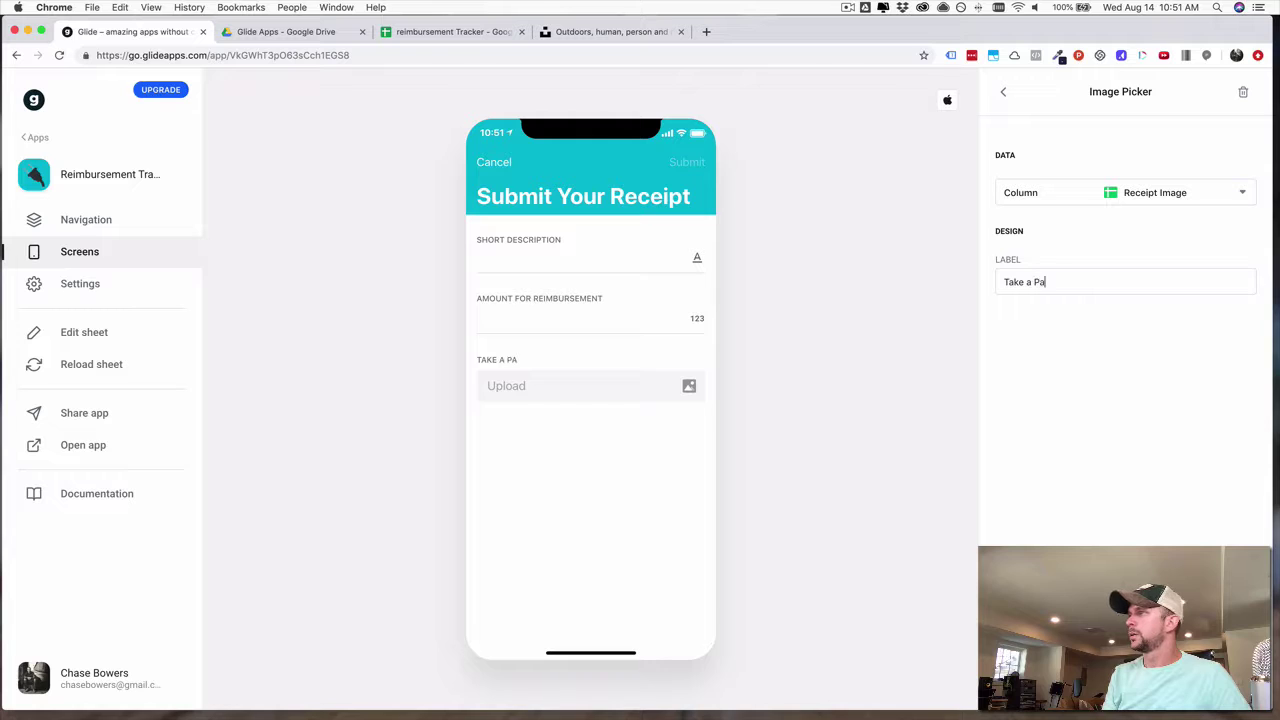
type(" a Picture Of ")
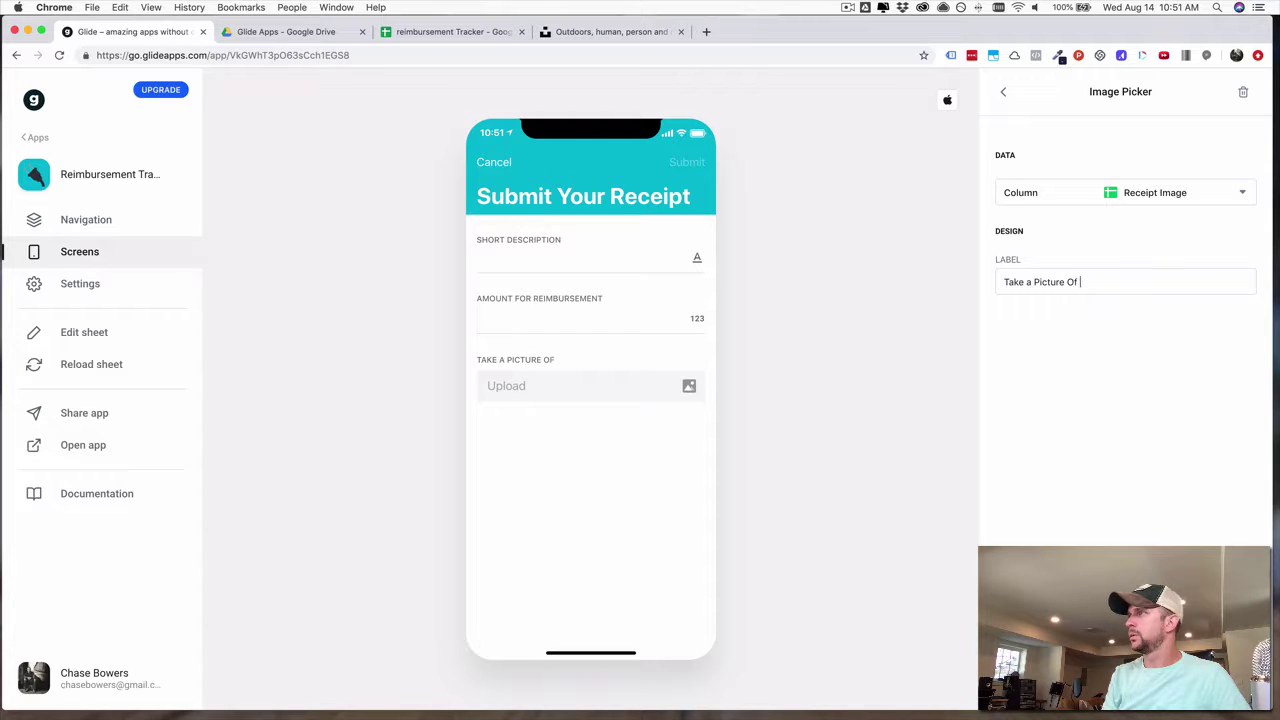
type("Your Receipt")
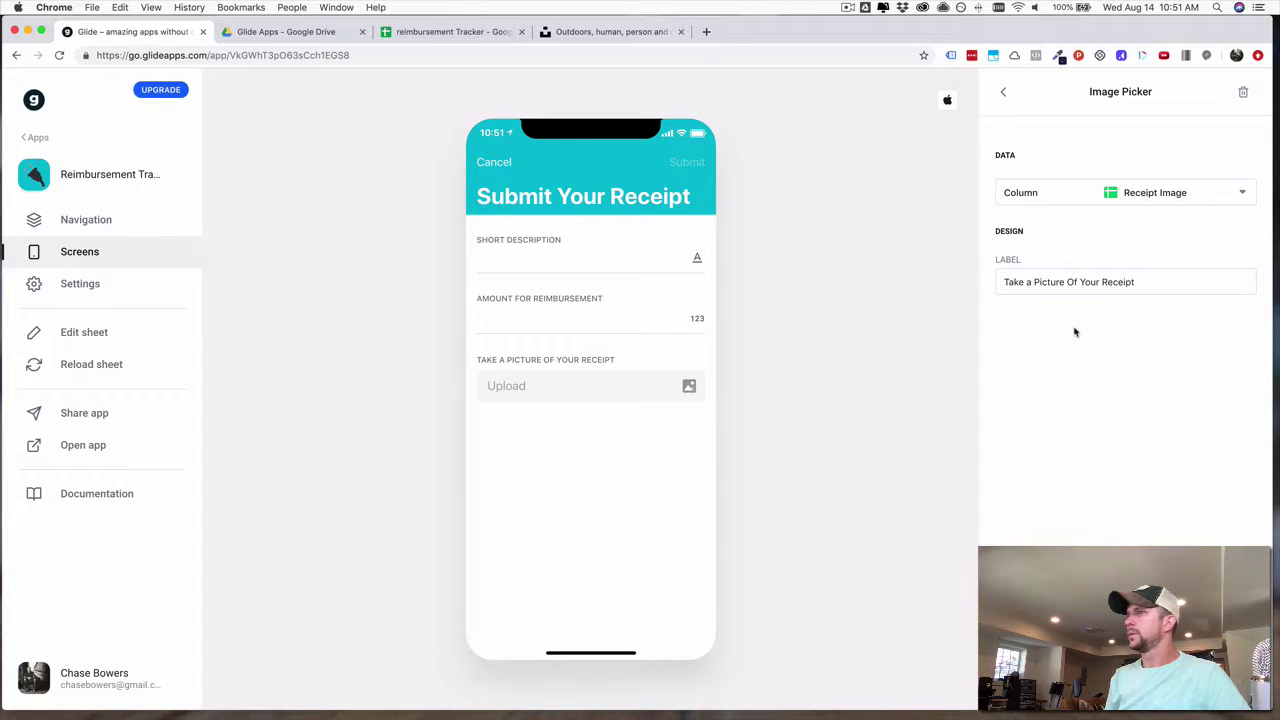
left_click(1003, 89)
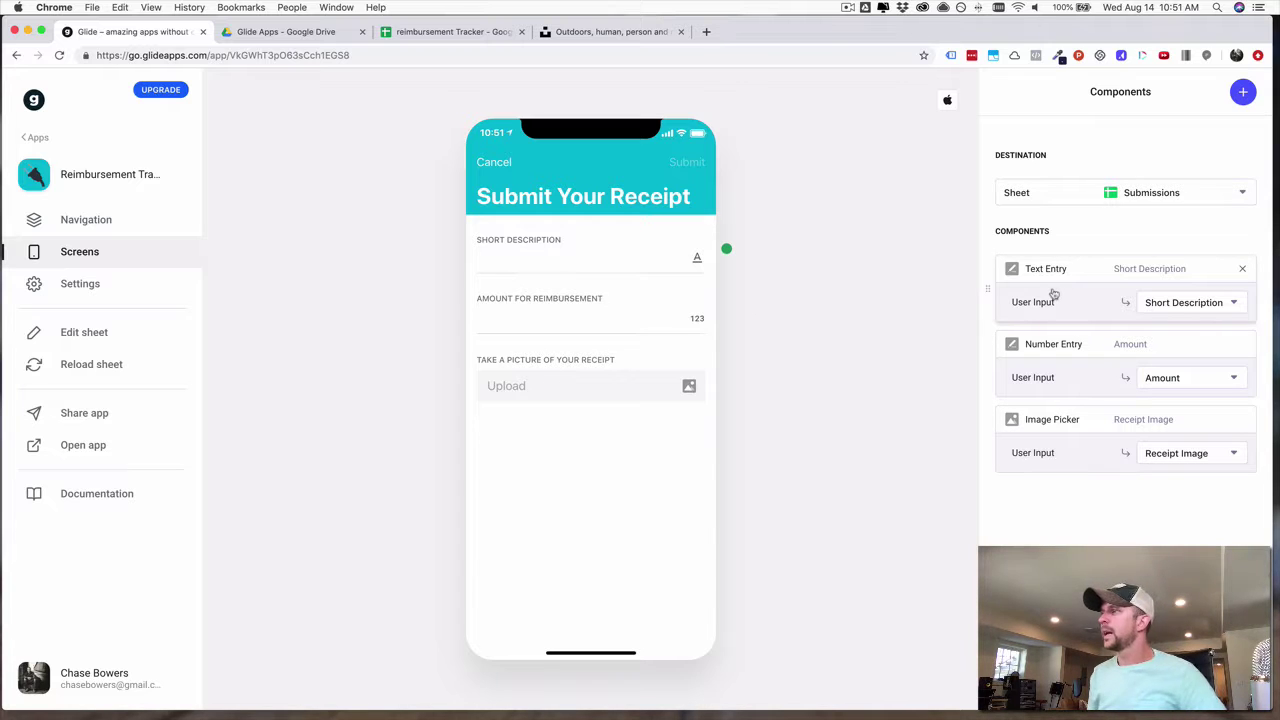
Add a Choice component to the form and switch to the reimbursement Tracker spreadsheet in Google Sheets.
left_click(1243, 91)
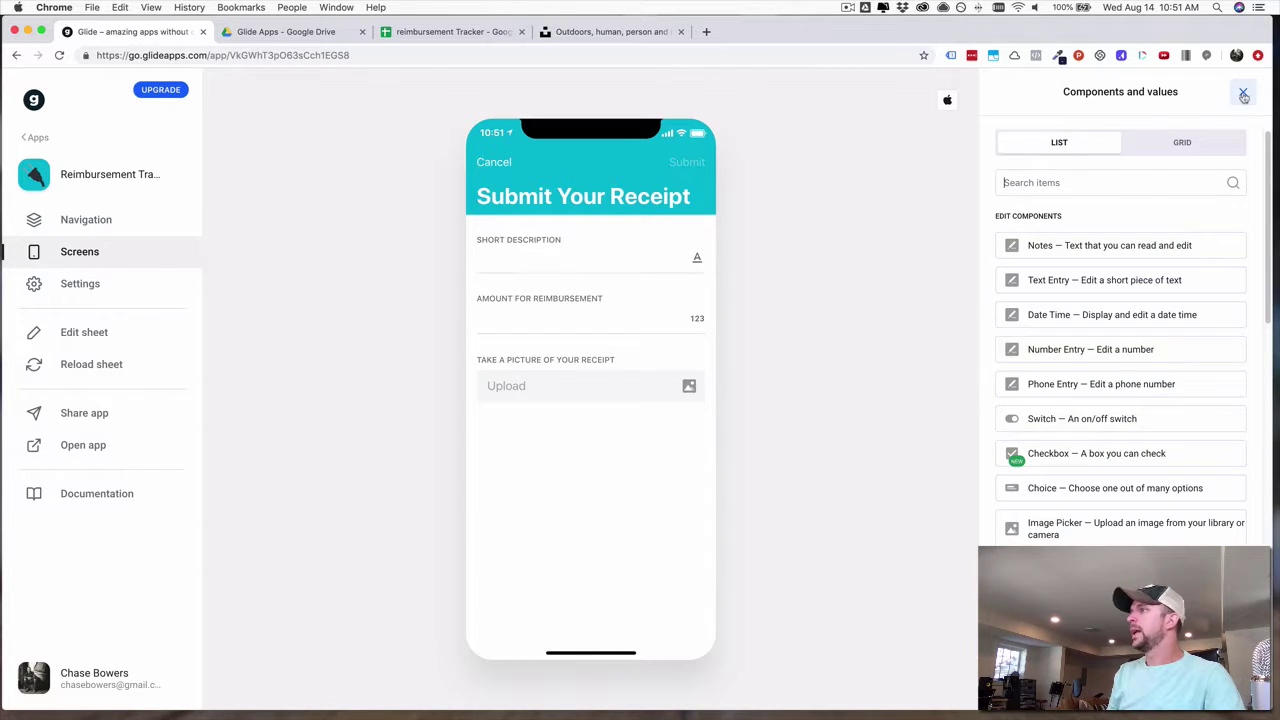
left_click(1061, 495)
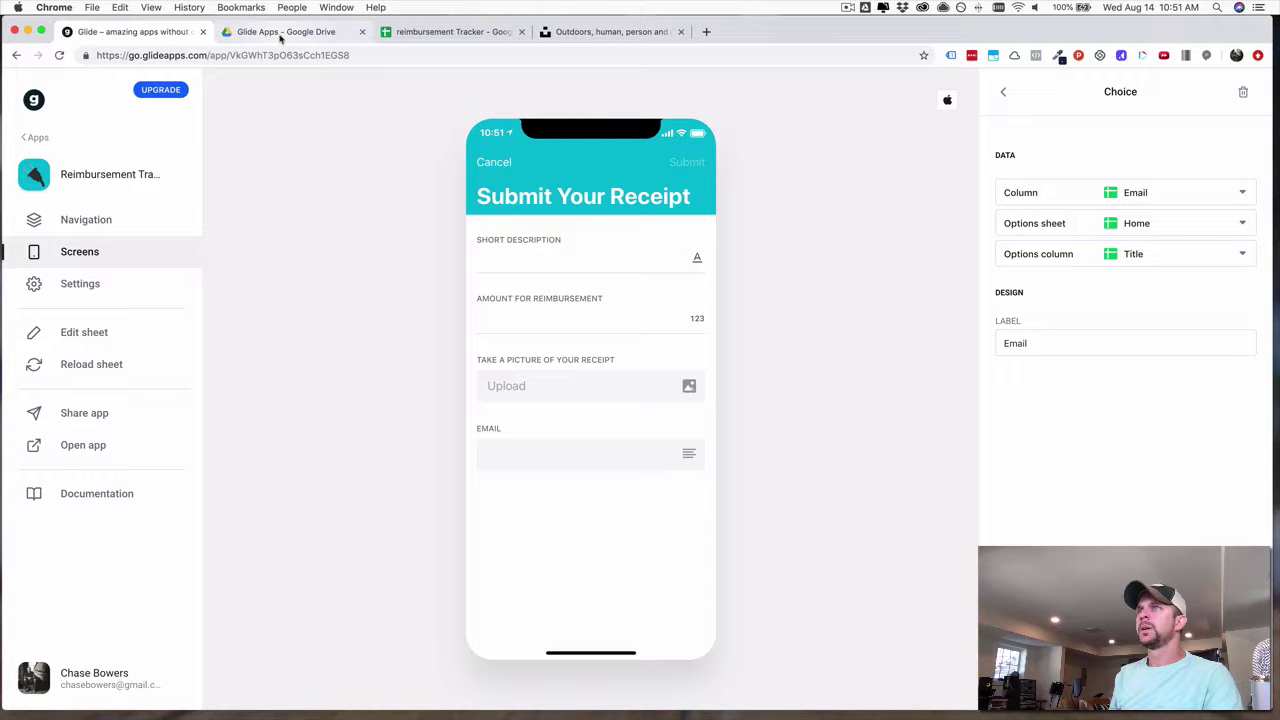
left_click(427, 33)
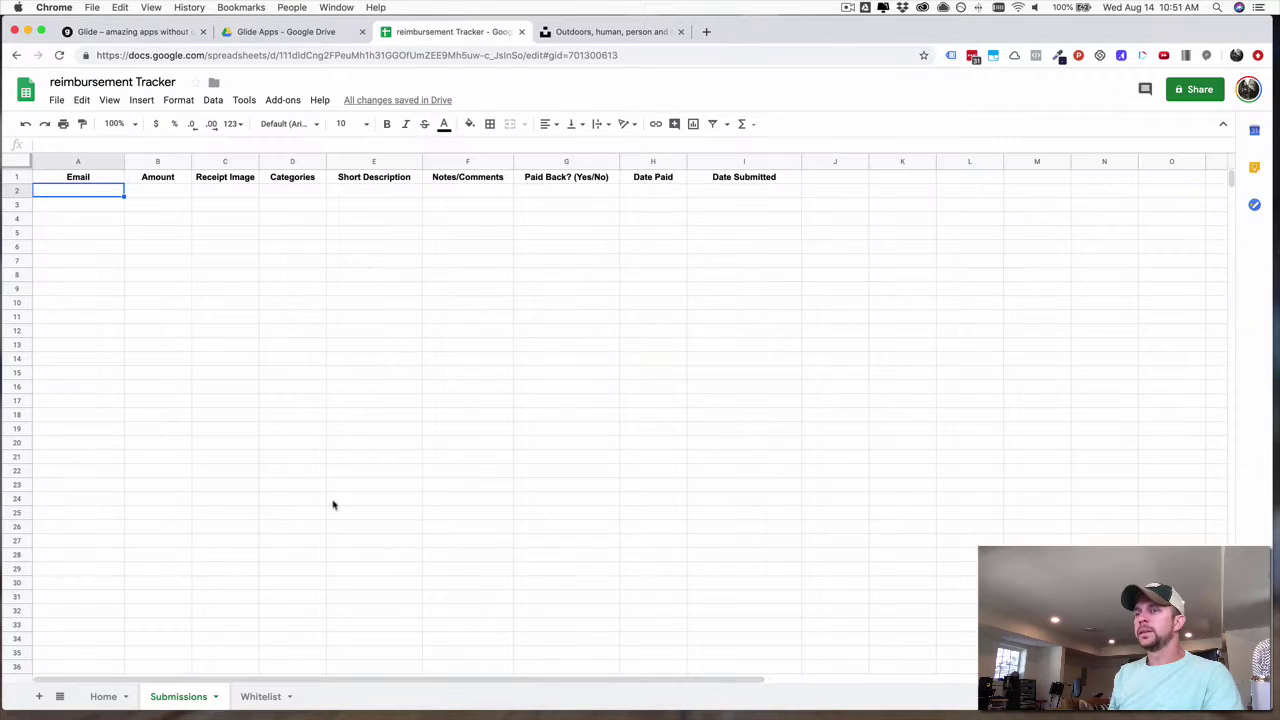
Add a new sheet to the spreadsheet and name it Categories.
left_click(38, 697)
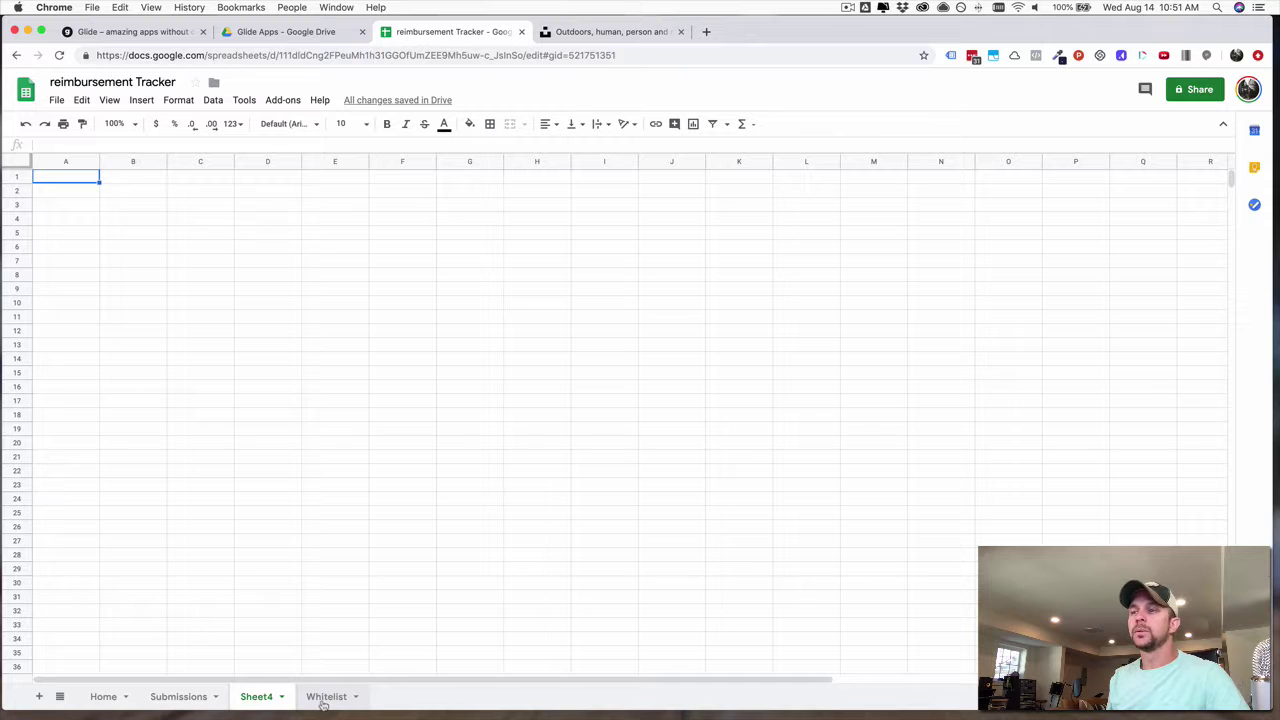
double_click(251, 700)
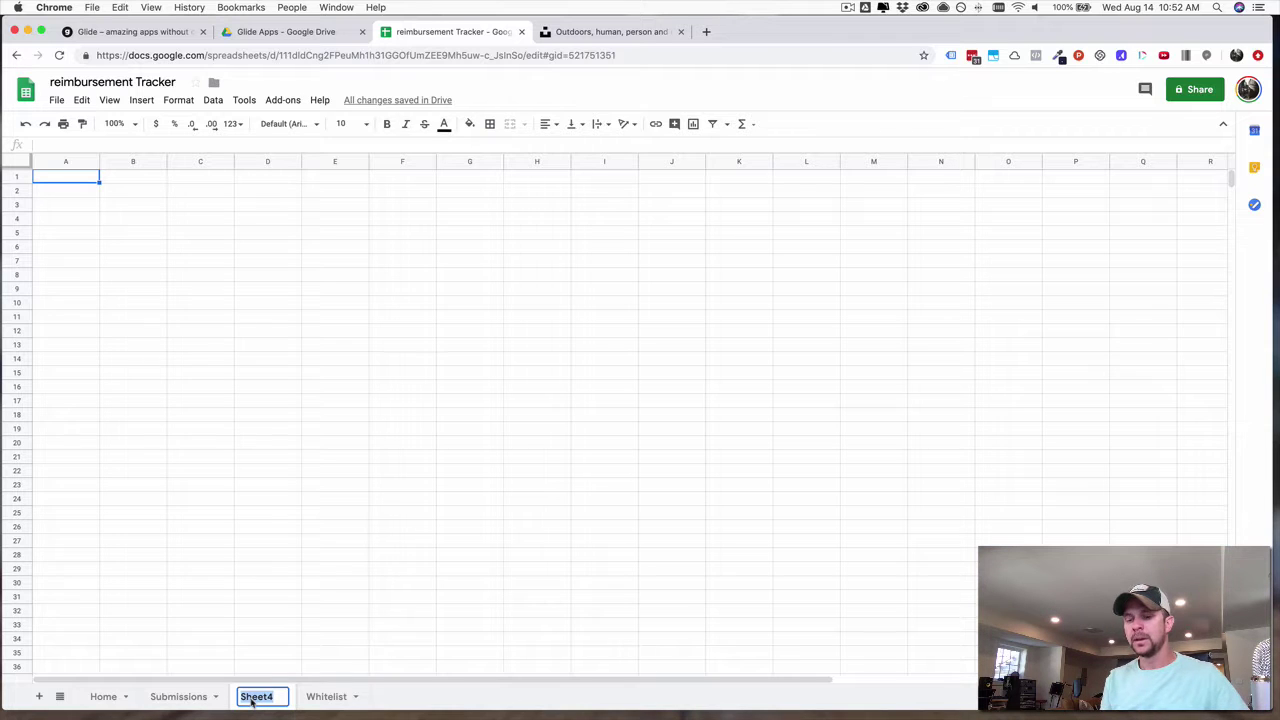
type("Choi")
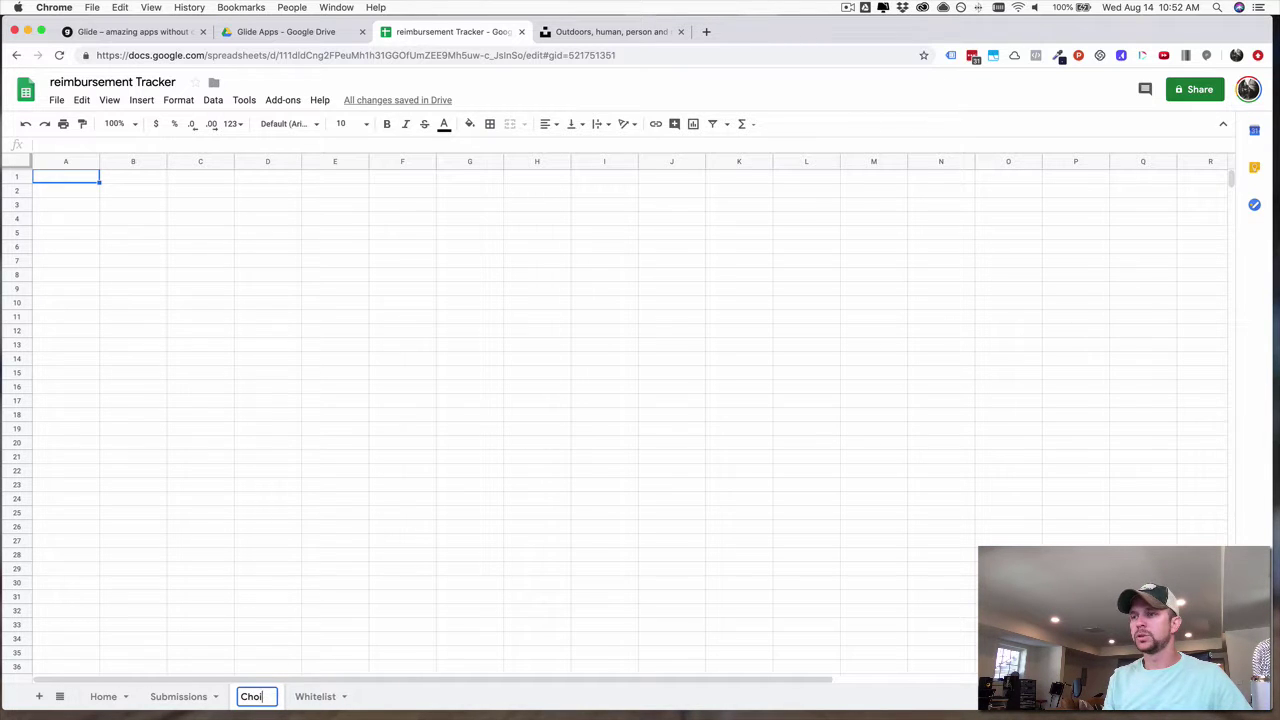
type("ces")
key("BackSpace")
key("BackSpace")
key("BackSpace")
key("BackSpace")
key("BackSpace")
key("BackSpace")
key("BackSpace")
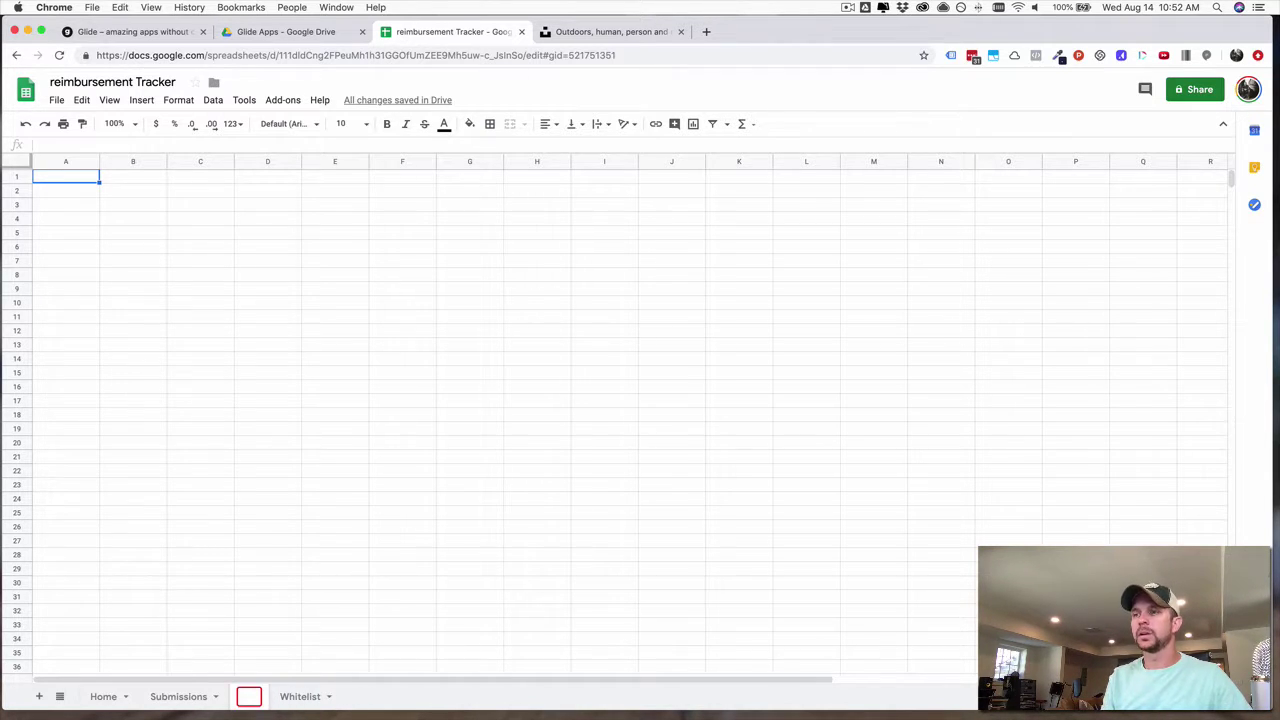
type("Categories")
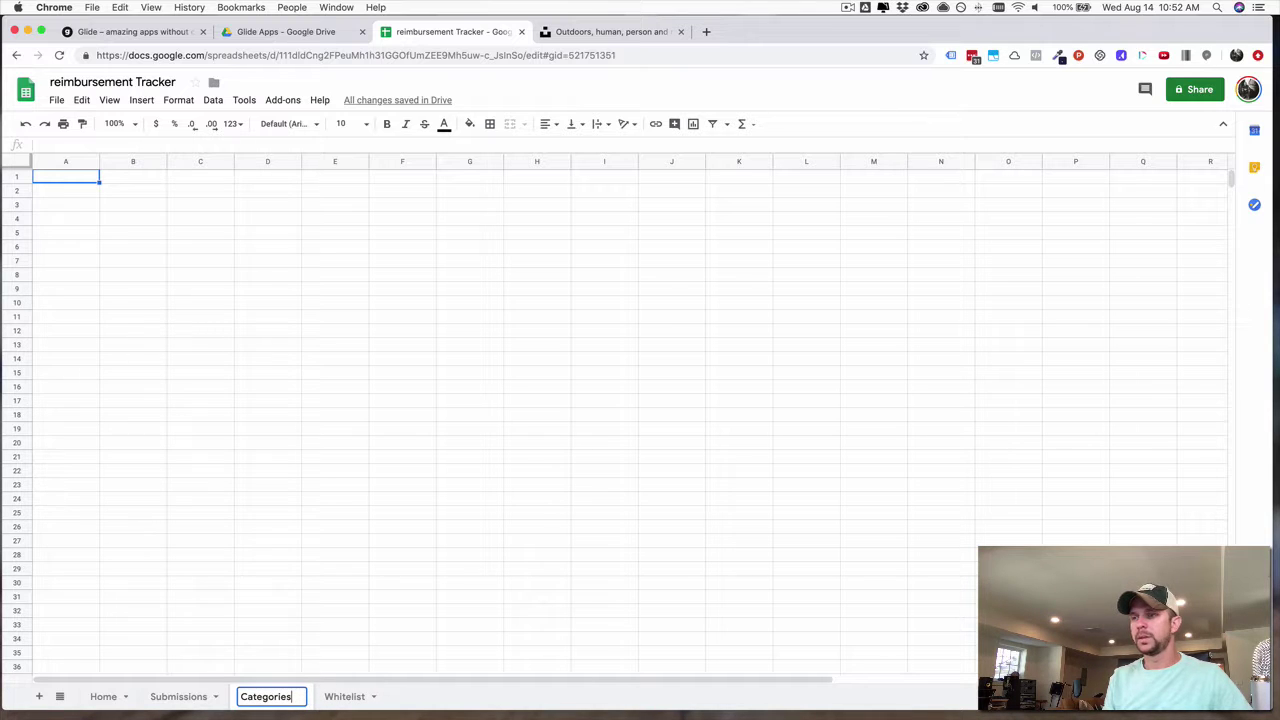
key("Return")
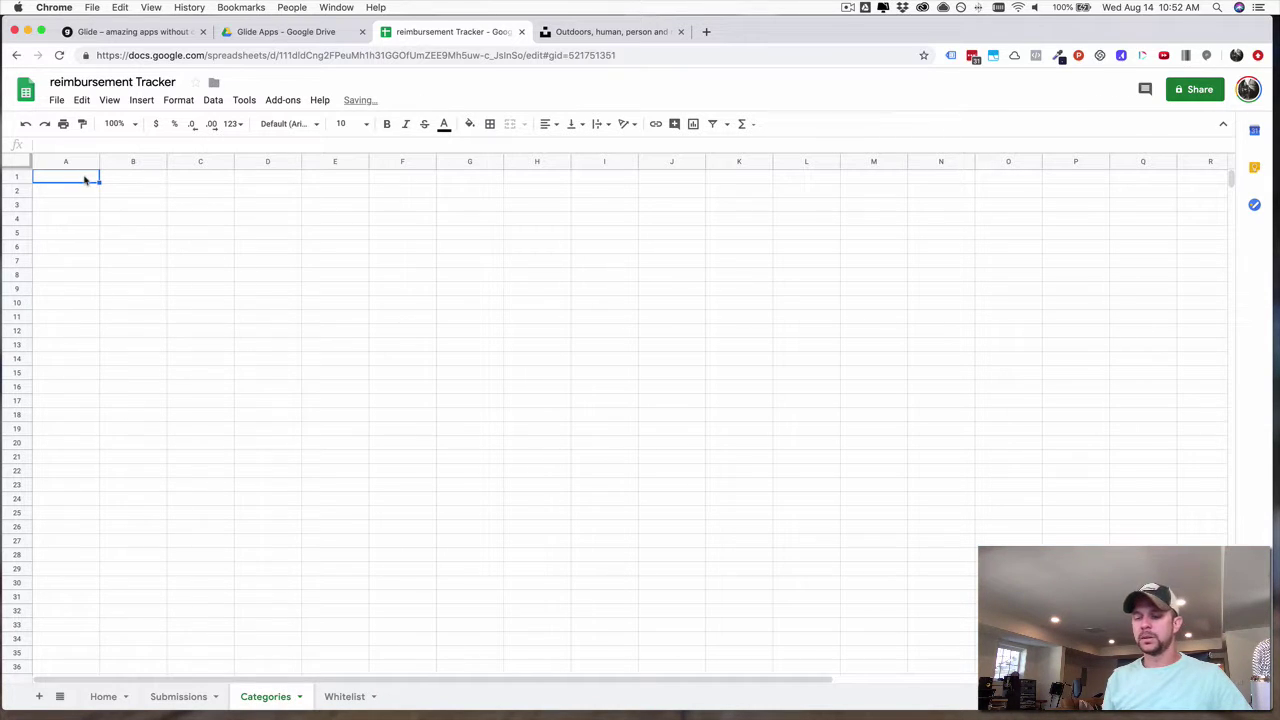
Enter the header "Category Name" in cell A1 of the Categories sheet.
type("Category")
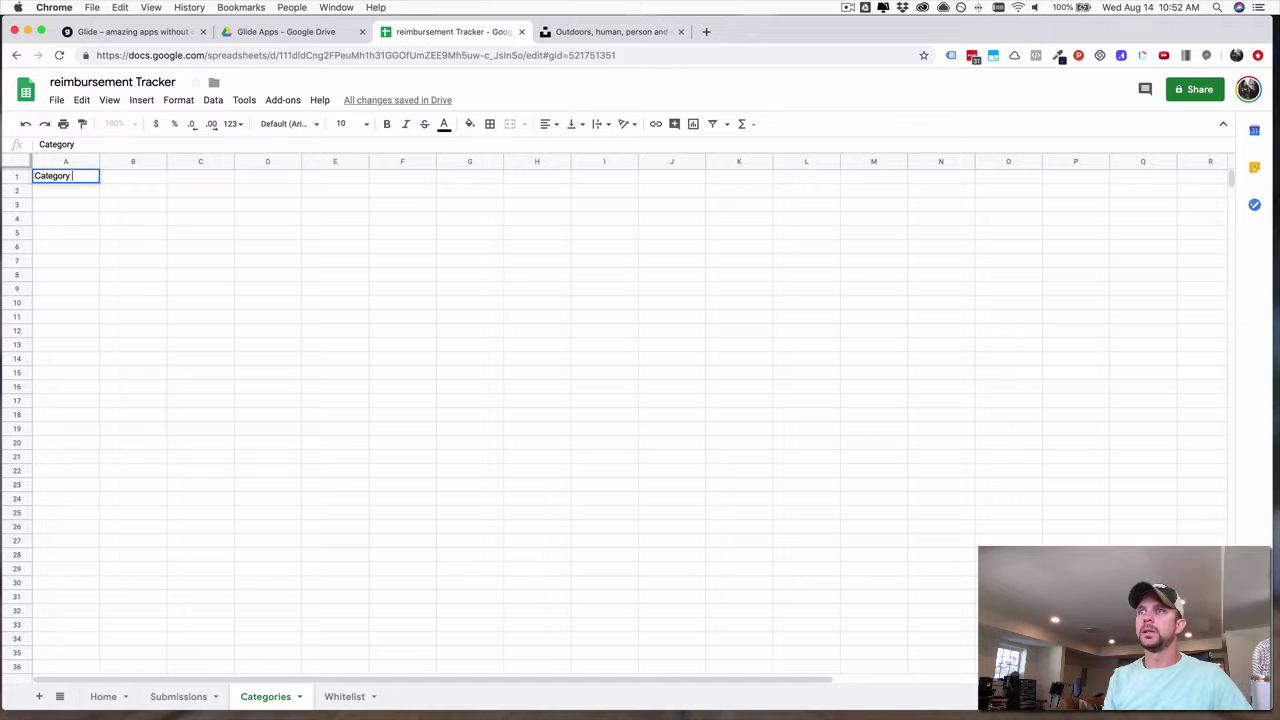
type(" Name")
key("Return")
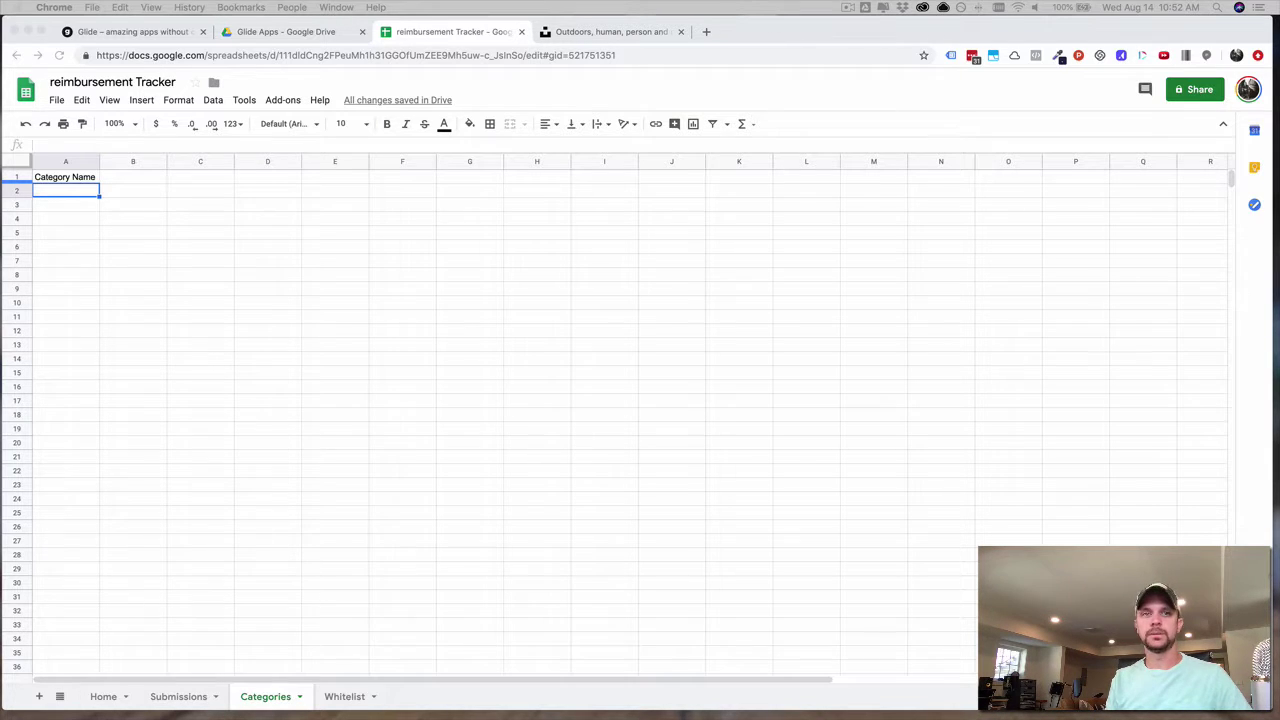
Enter the categories "Learn" and "Personal/Family Fun" in cells A2 and A3 of the Categories sheet.
left_click(78, 196)
type("Le")
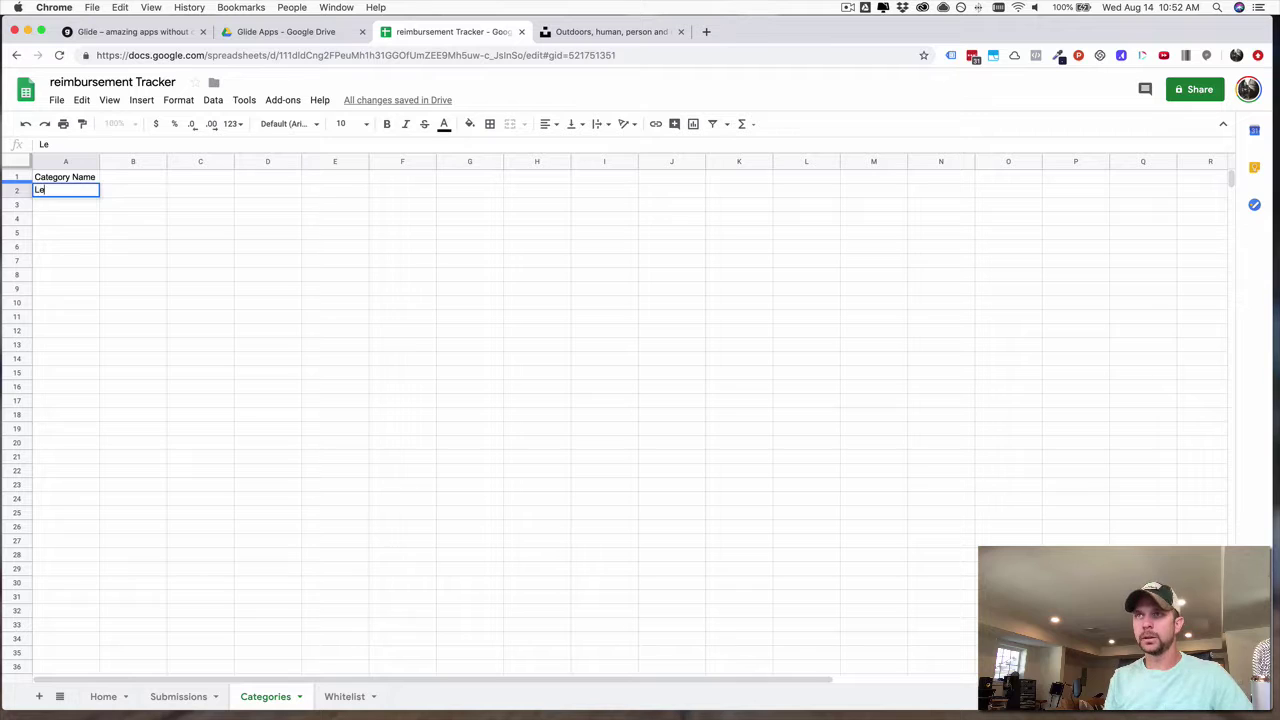
type("arn")
key("Return")
type("P")
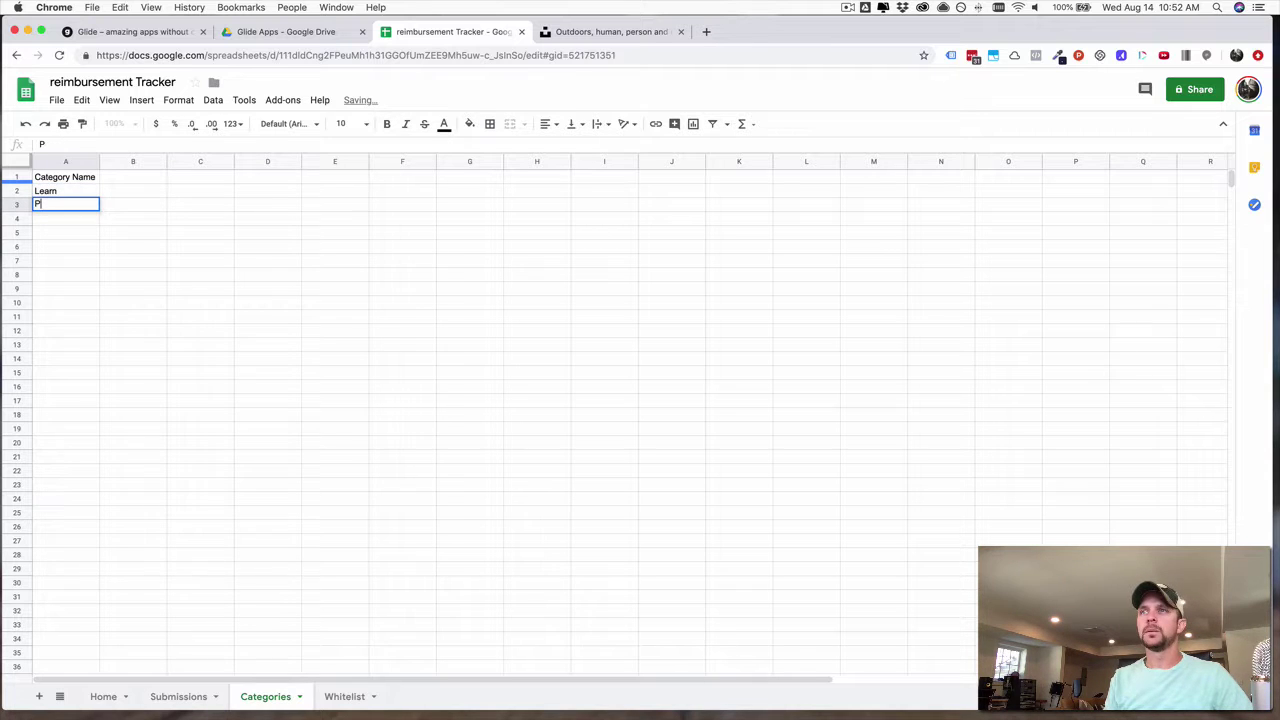
type("ersonal/Fami")
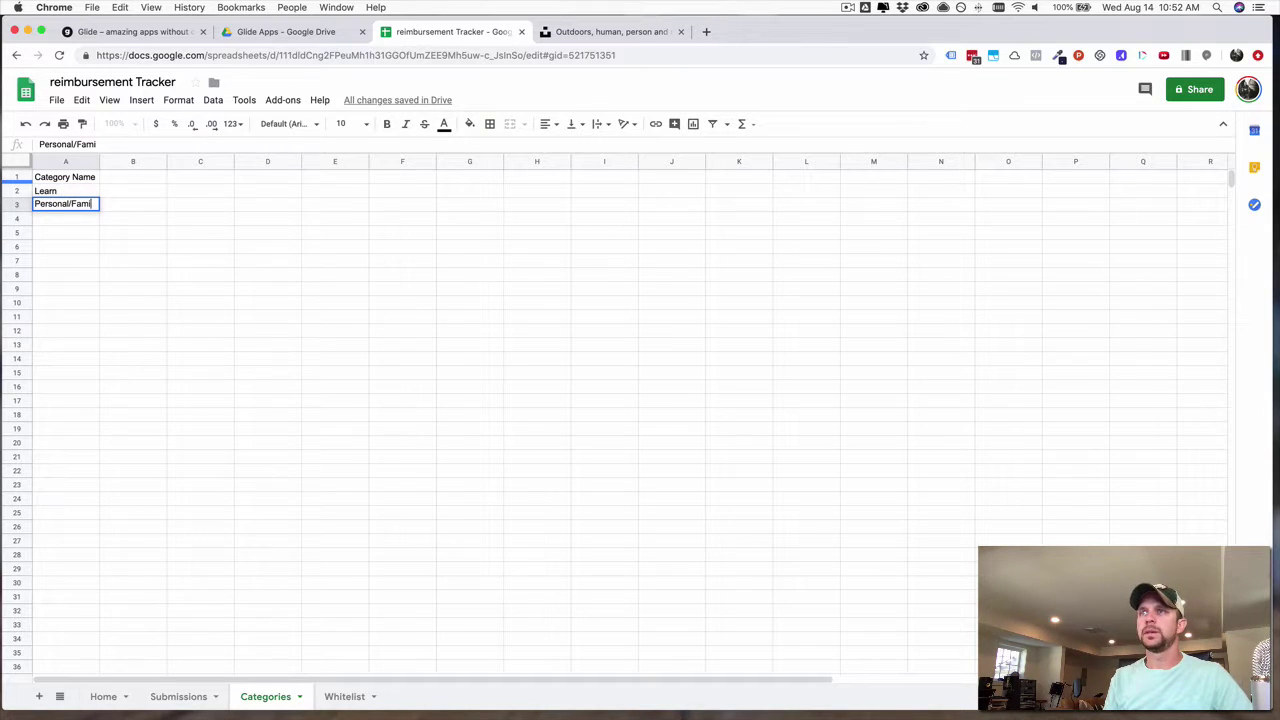
type("ly Fun")
key("Return")
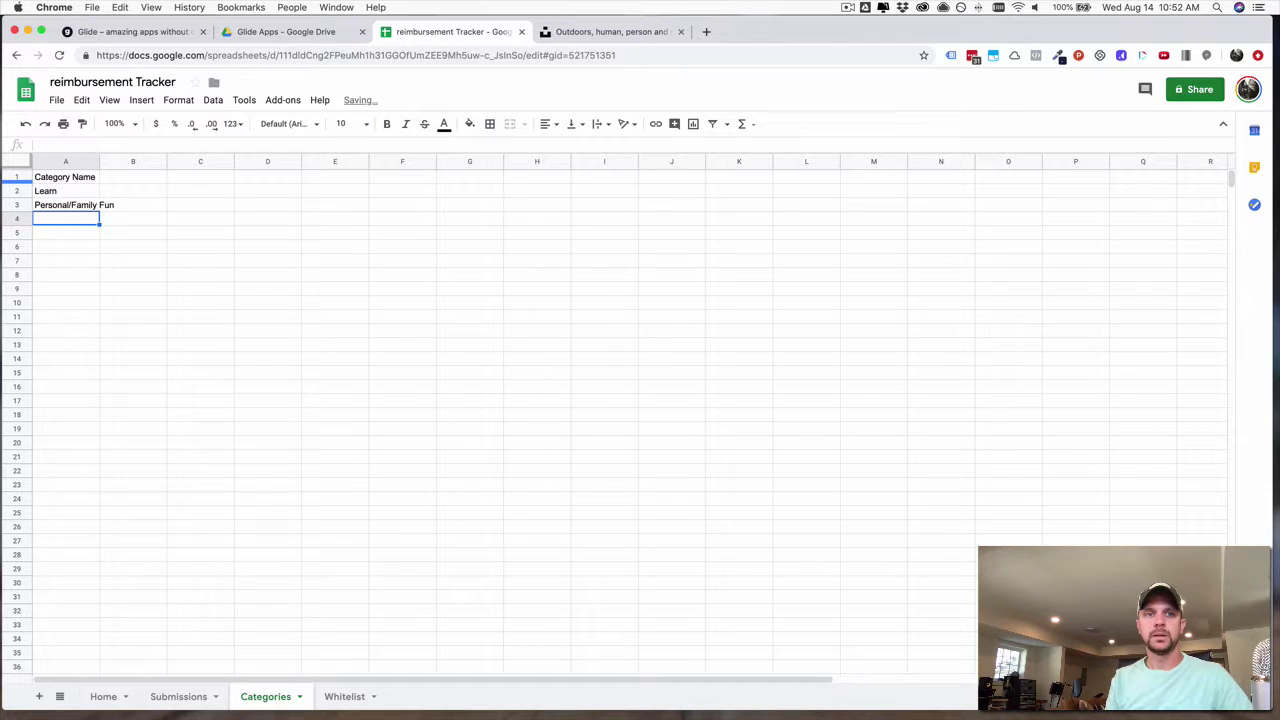
Add the categories "Health & Wellness", "Give" and "Other" in cells A4 to A6.
type("Health ")
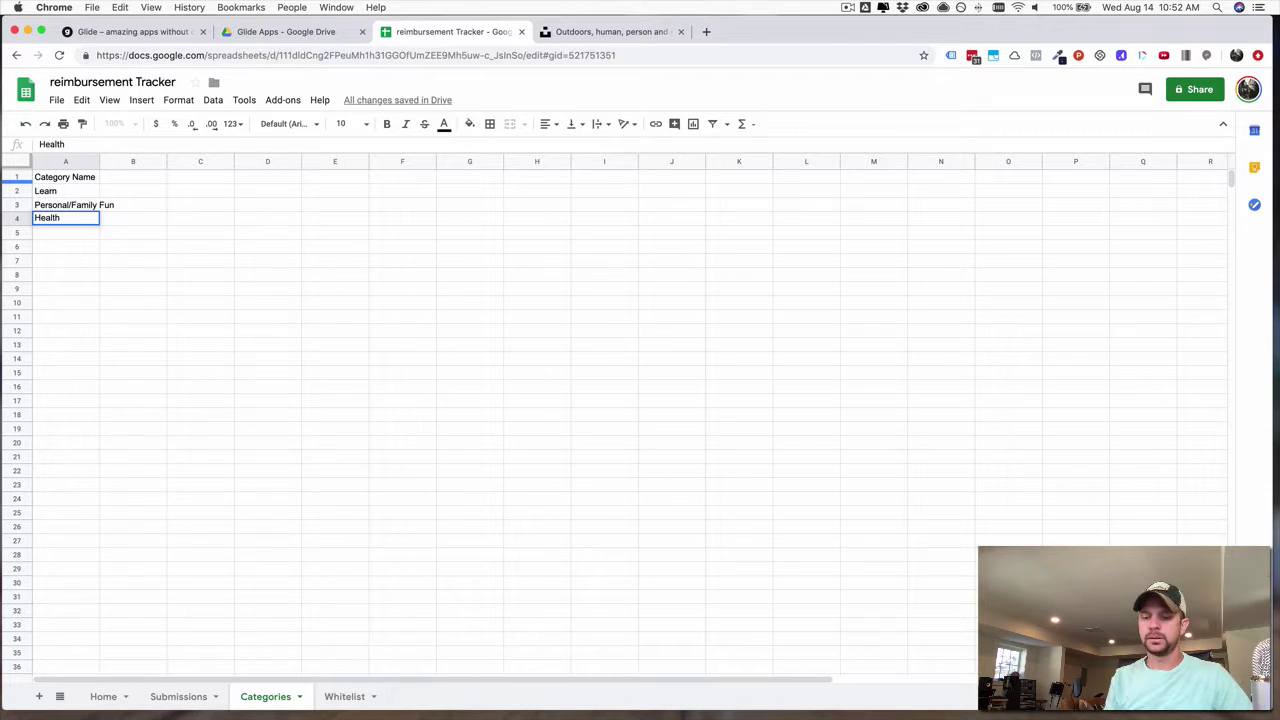
type("& Wellness")
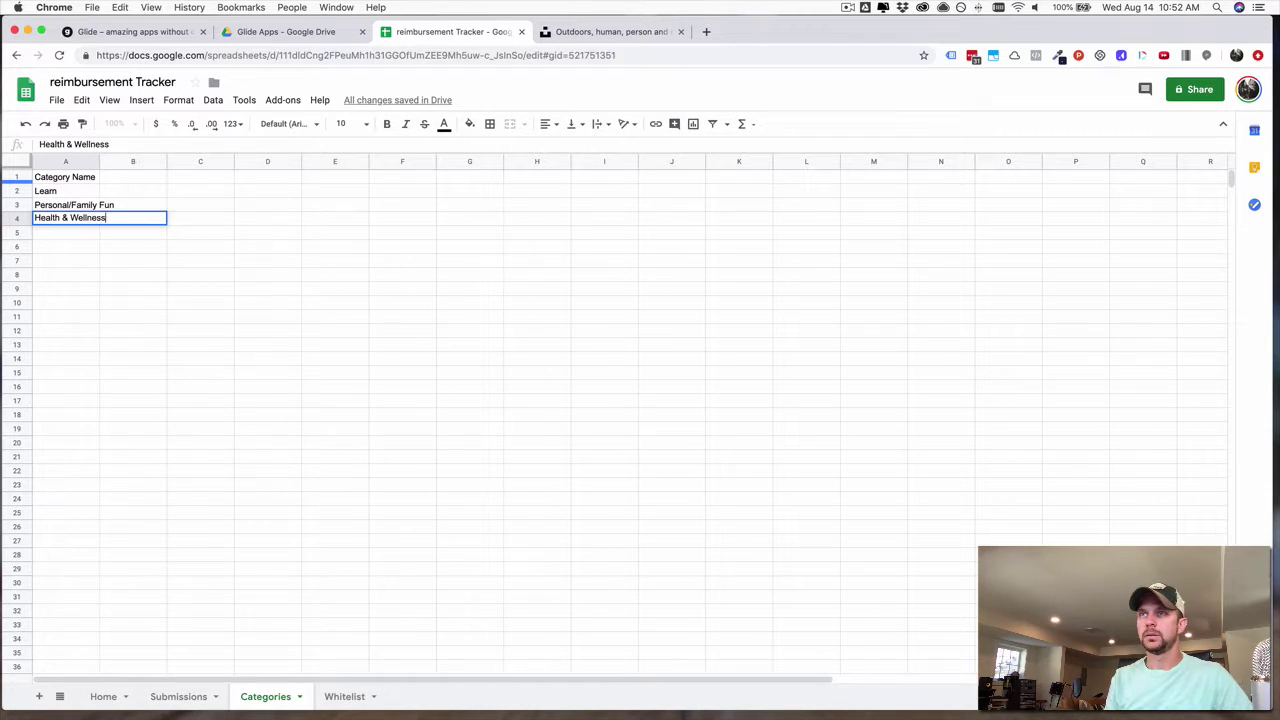
key("Return")
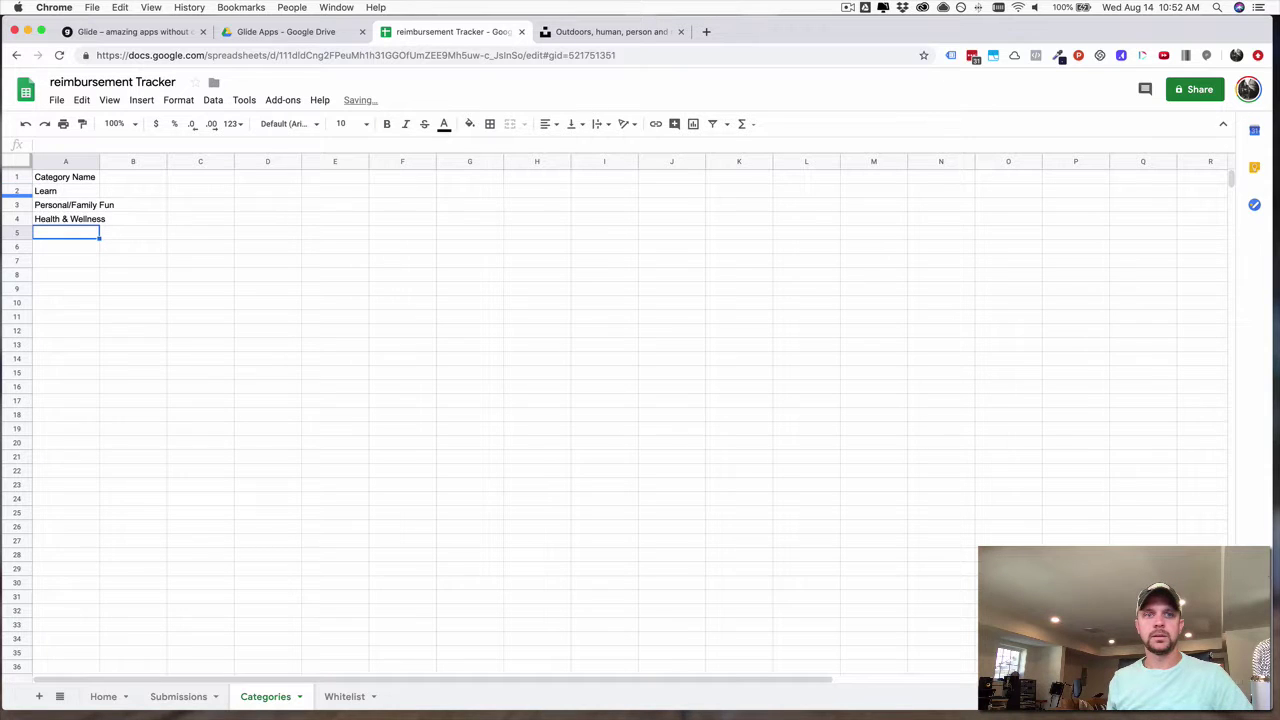
type("Give")
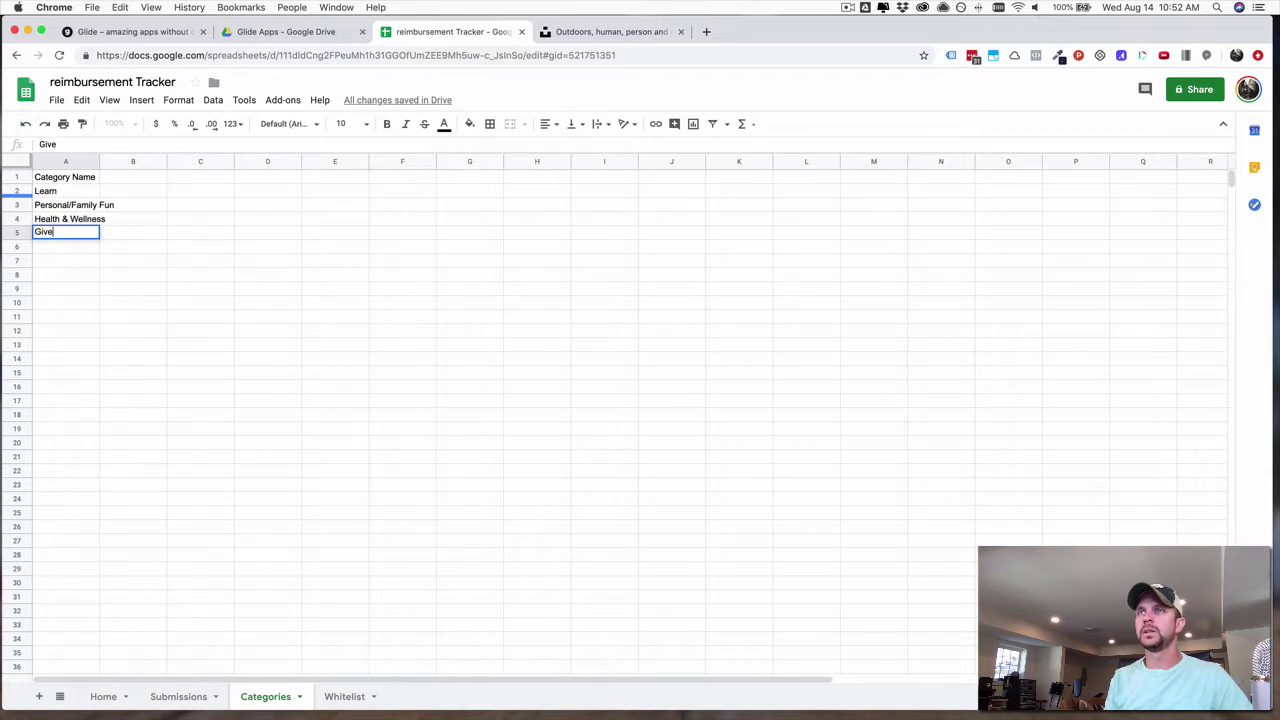
key("Return")
type("Other")
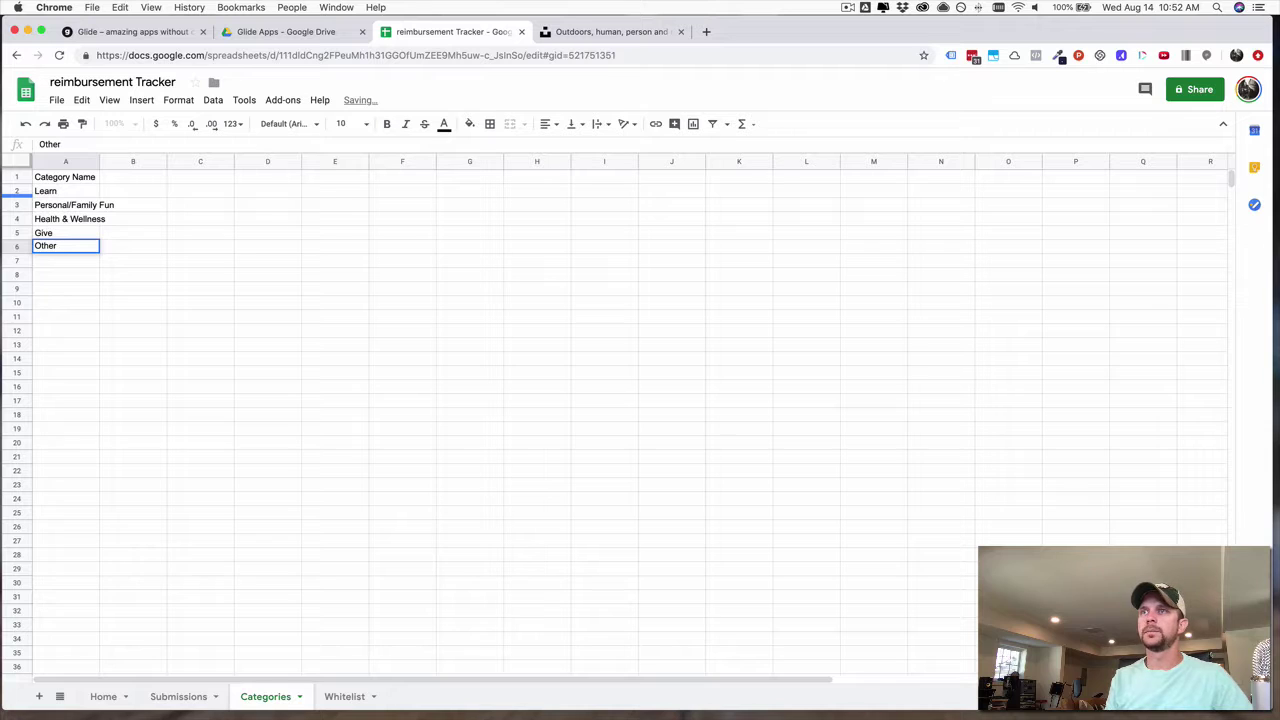
key("Return")
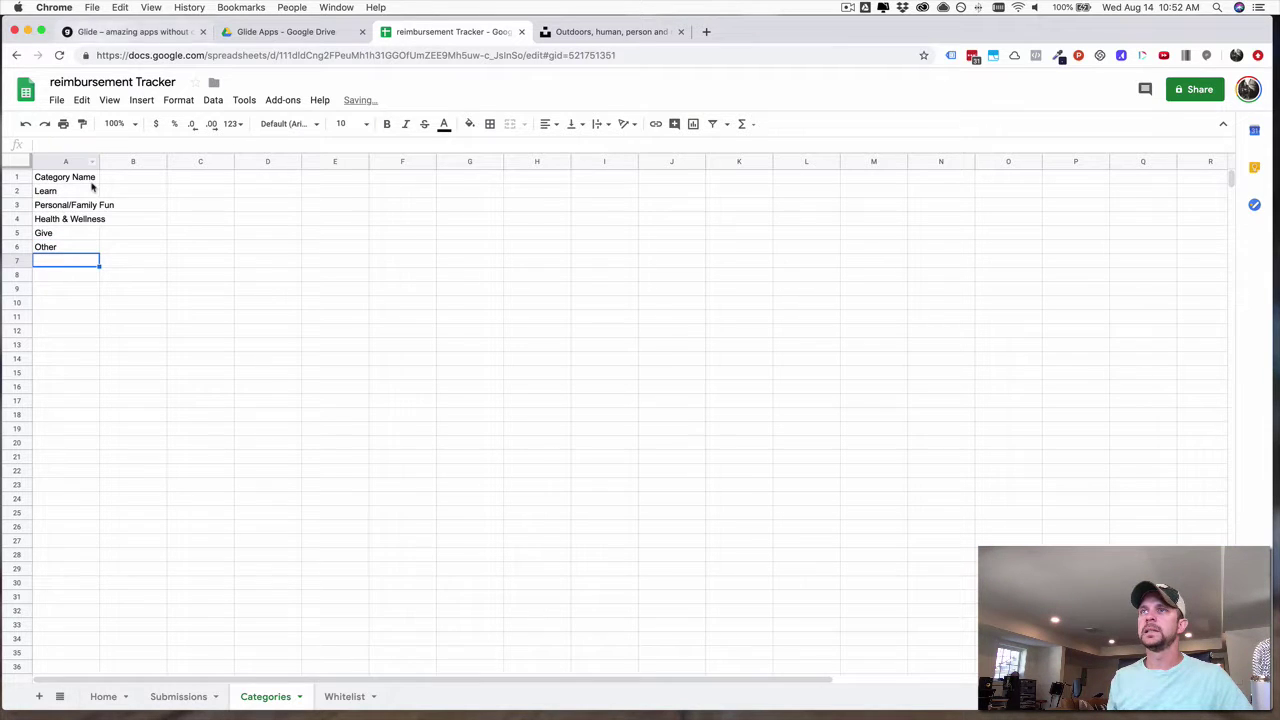
Widen column A to fit the category names, and make header row 1 bold and horizontally centered.
left_click_drag(98, 161, 125, 161)
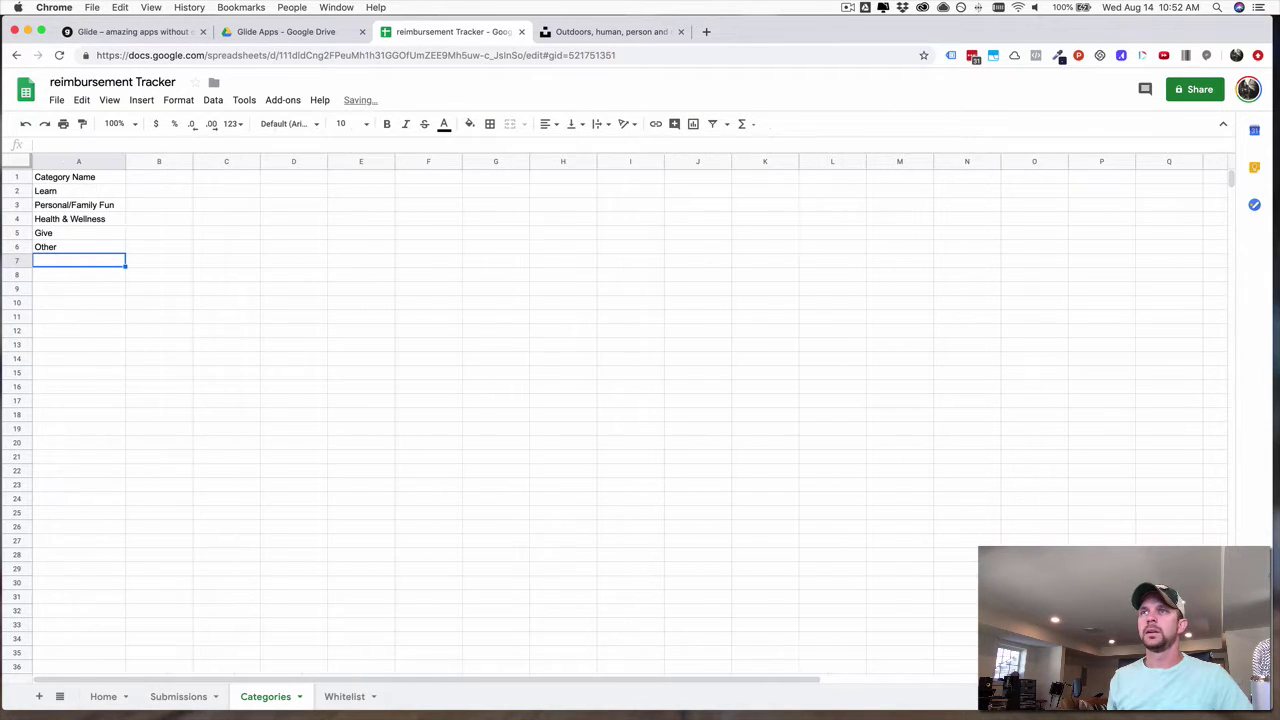
left_click(22, 176)
left_click(387, 123)
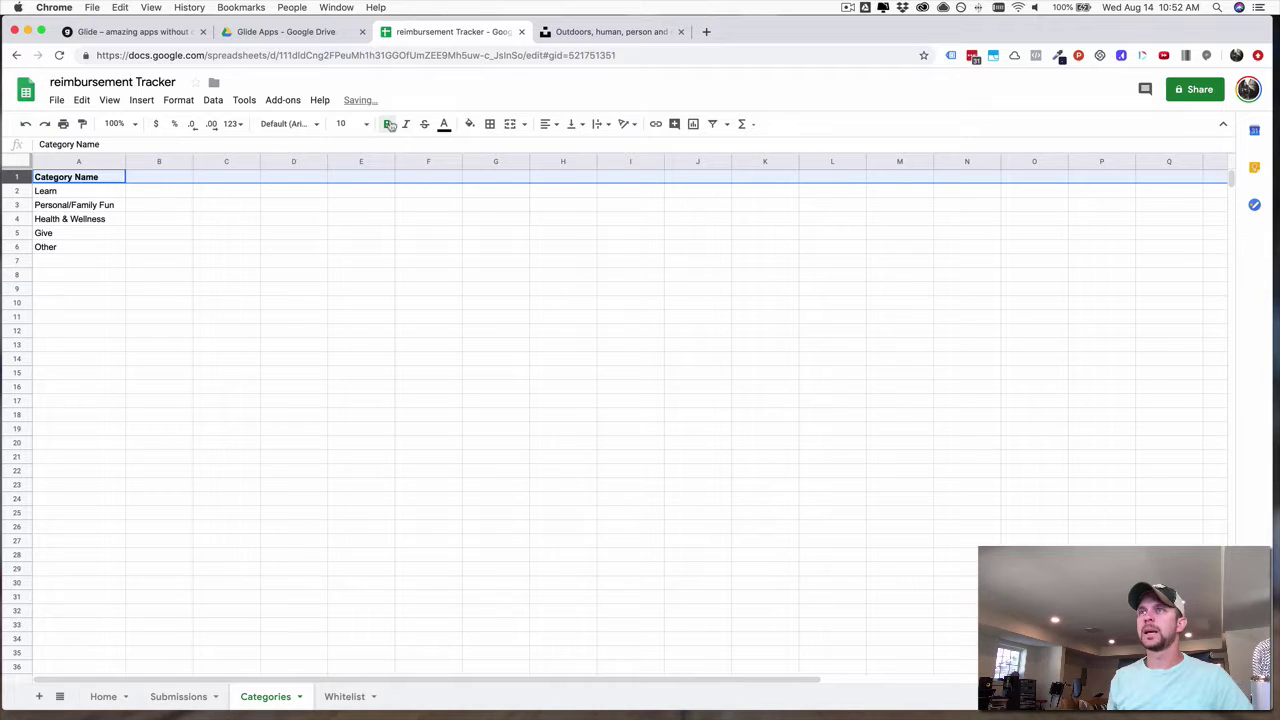
left_click(553, 124)
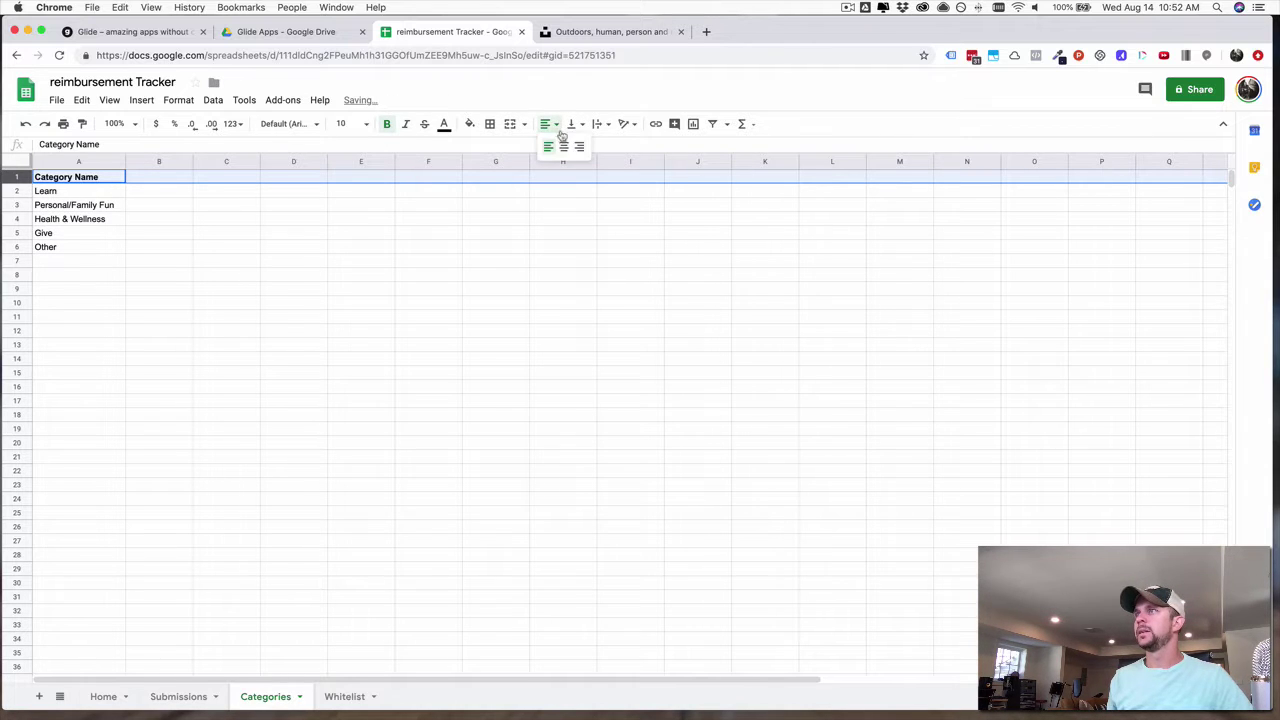
left_click(565, 145)
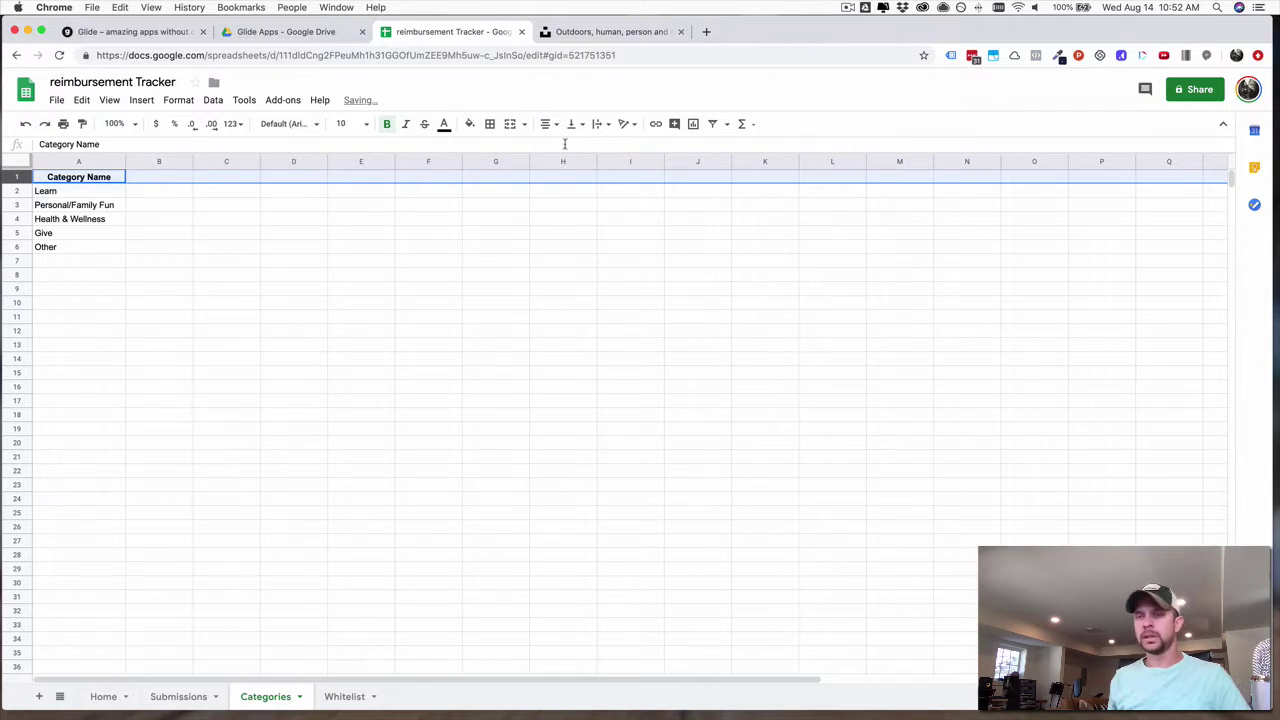
Center all cells of the Categories sheet horizontally and vertically and turn on text wrapping.
key("super+shift+Down")
key("super+shift+Down")
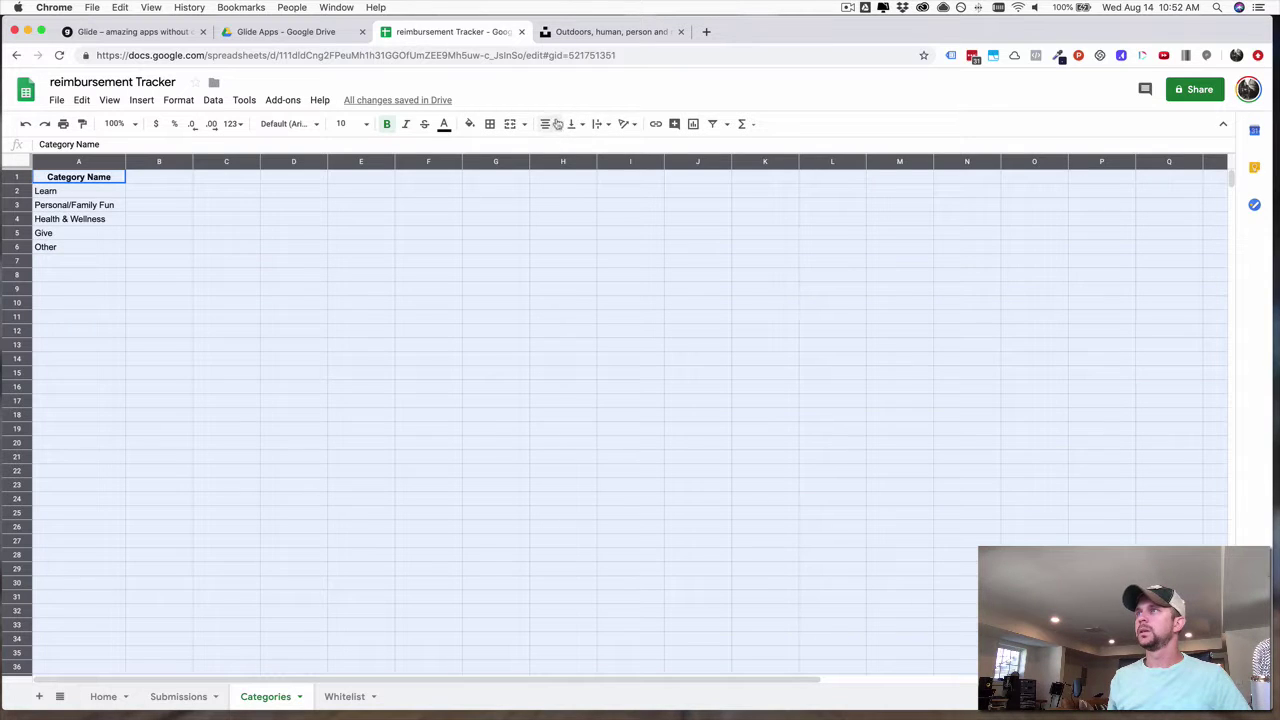
left_click(557, 123)
left_click(564, 147)
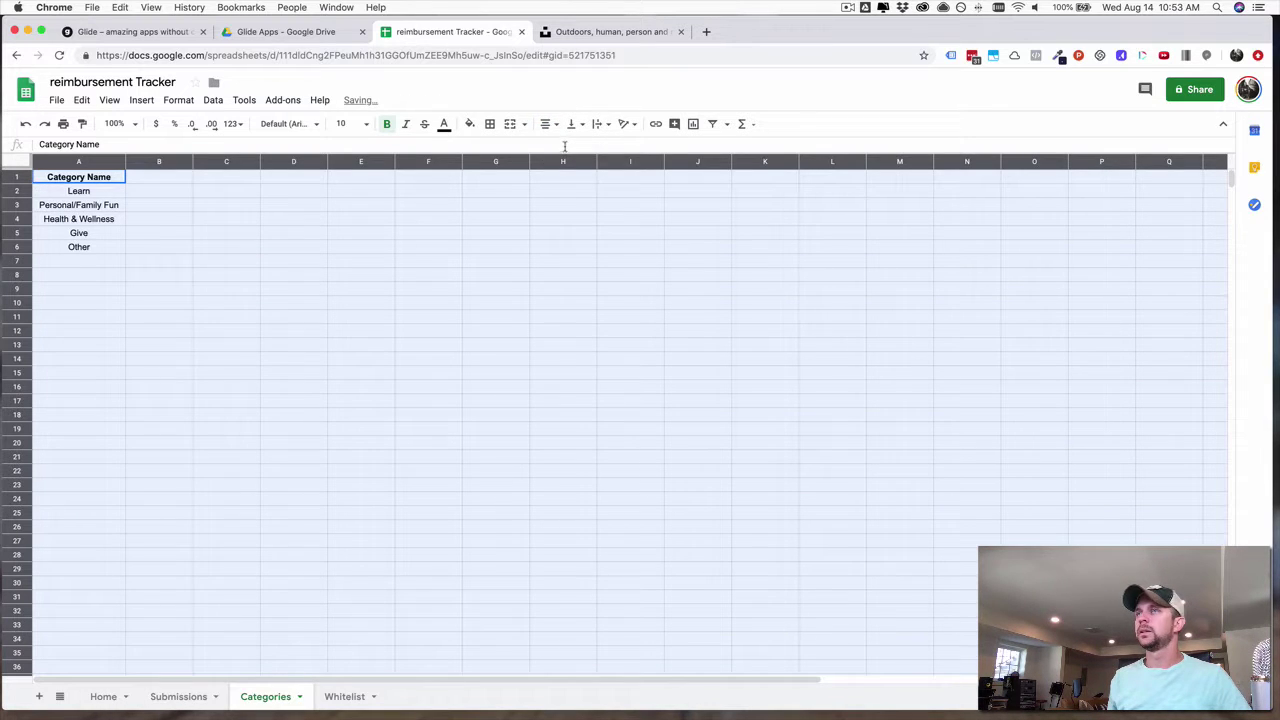
left_click(572, 124)
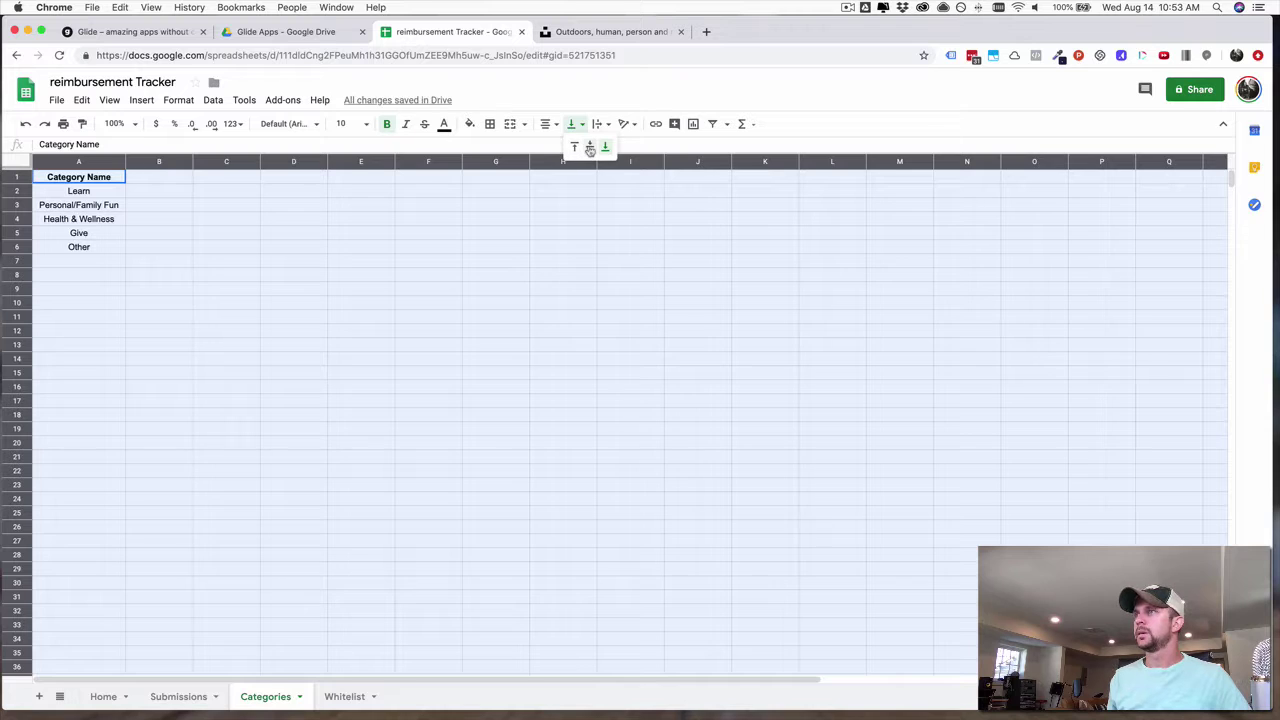
left_click(590, 147)
left_click(600, 123)
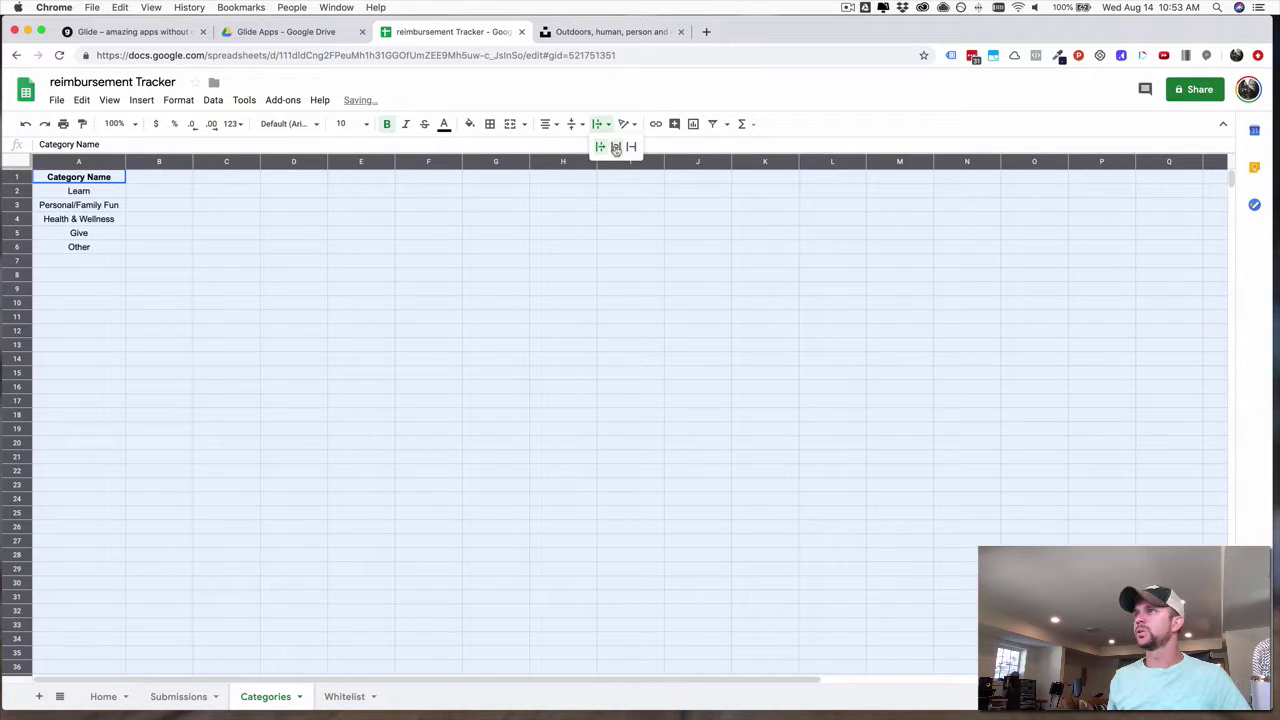
left_click(616, 148)
left_click(430, 232)
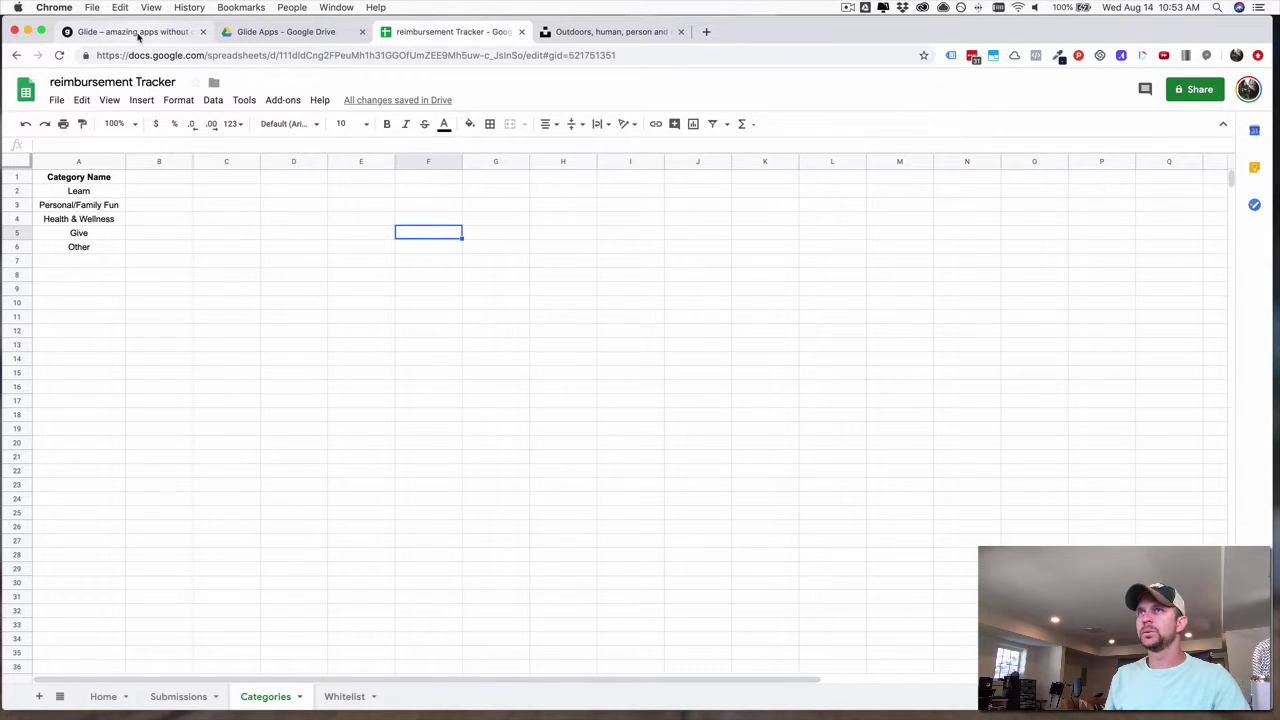
Switch to the Glide app editor, reload the sheet and reopen the Submit Your Receipt form.
left_click(138, 33)
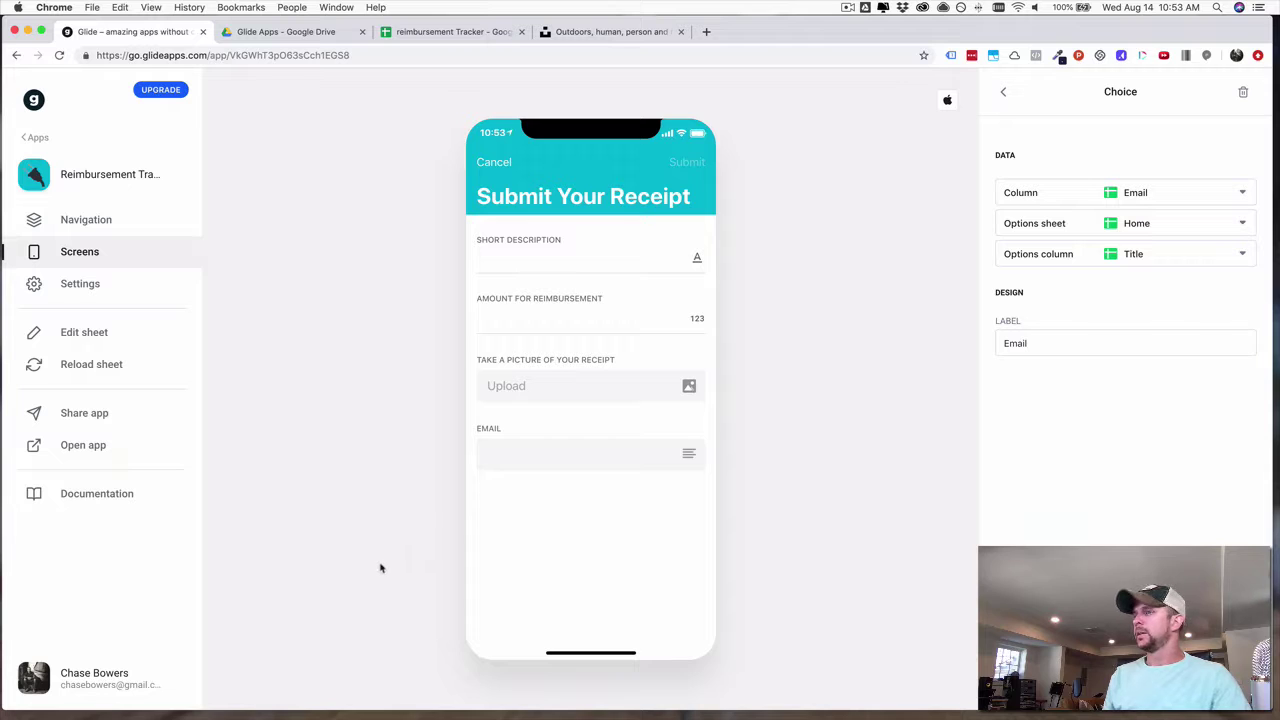
left_click(108, 367)
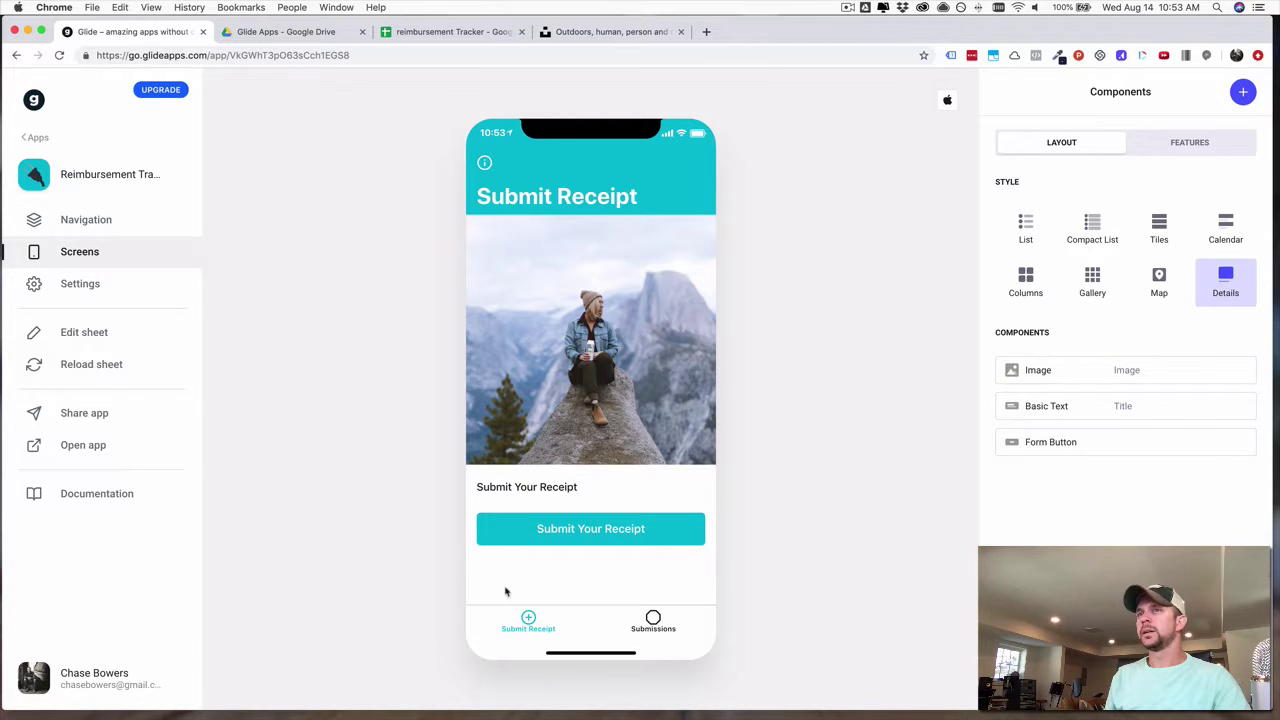
left_click(97, 229)
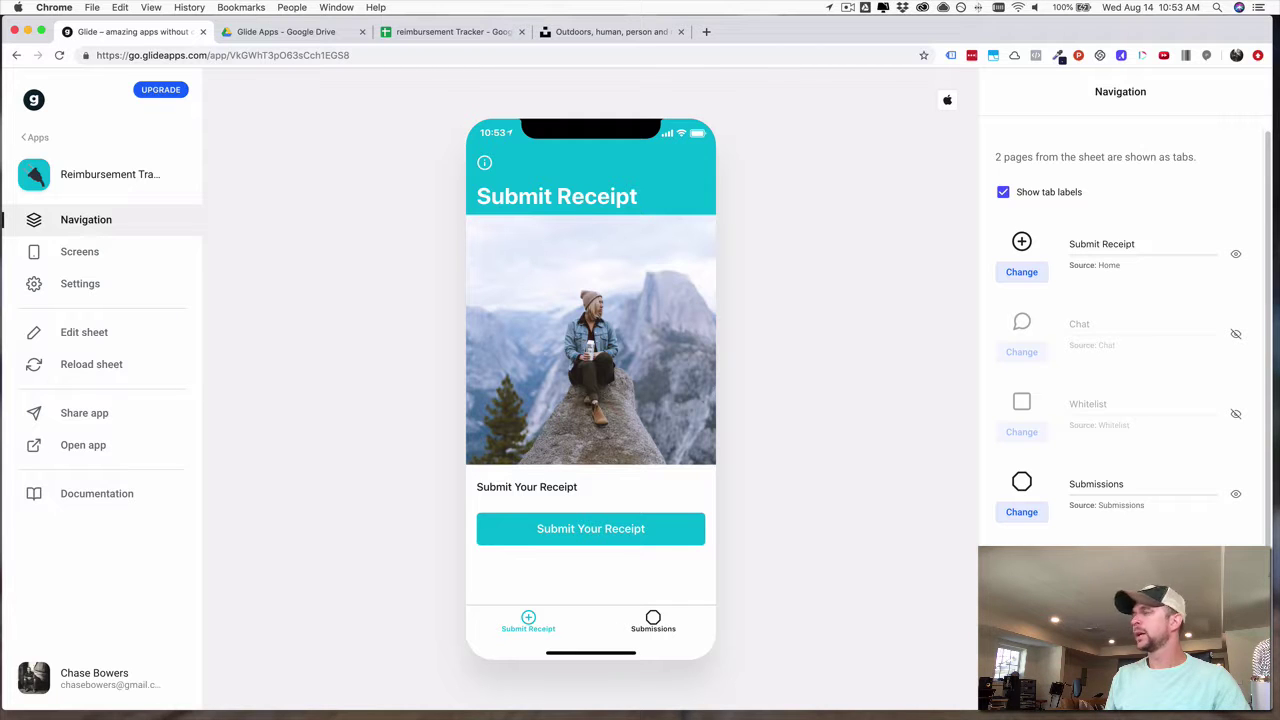
left_click(92, 258)
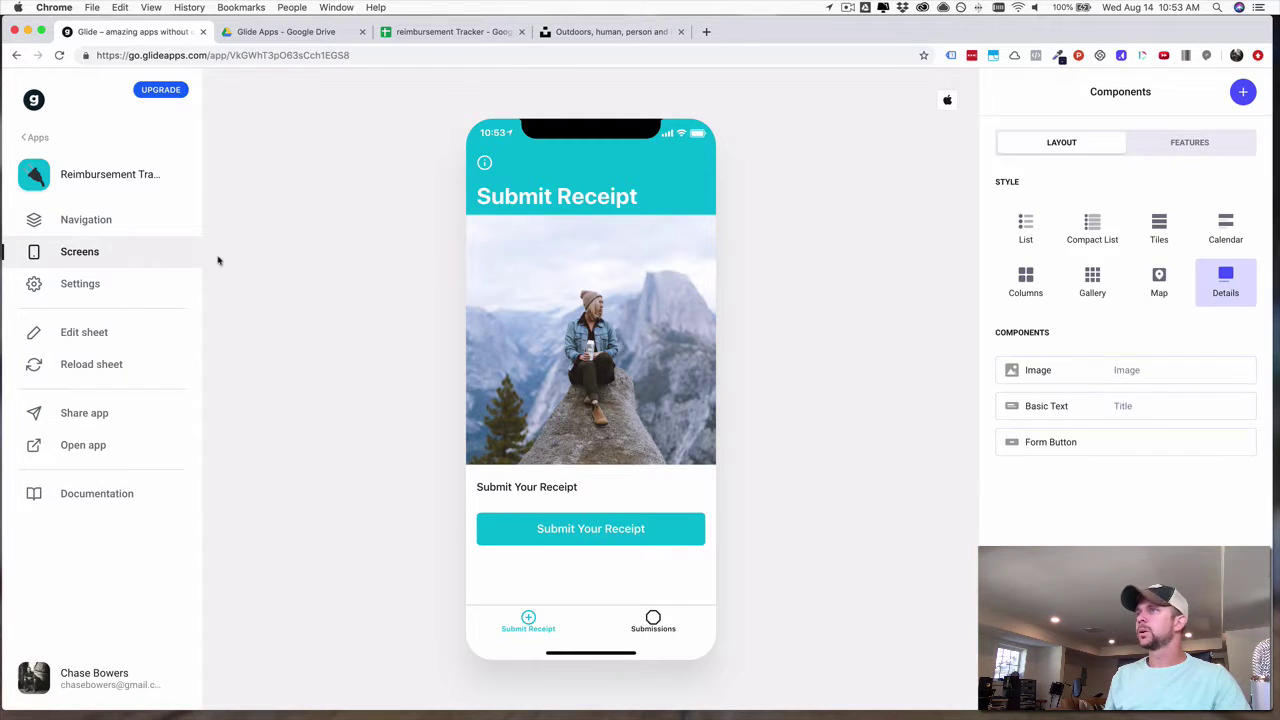
left_click(617, 534)
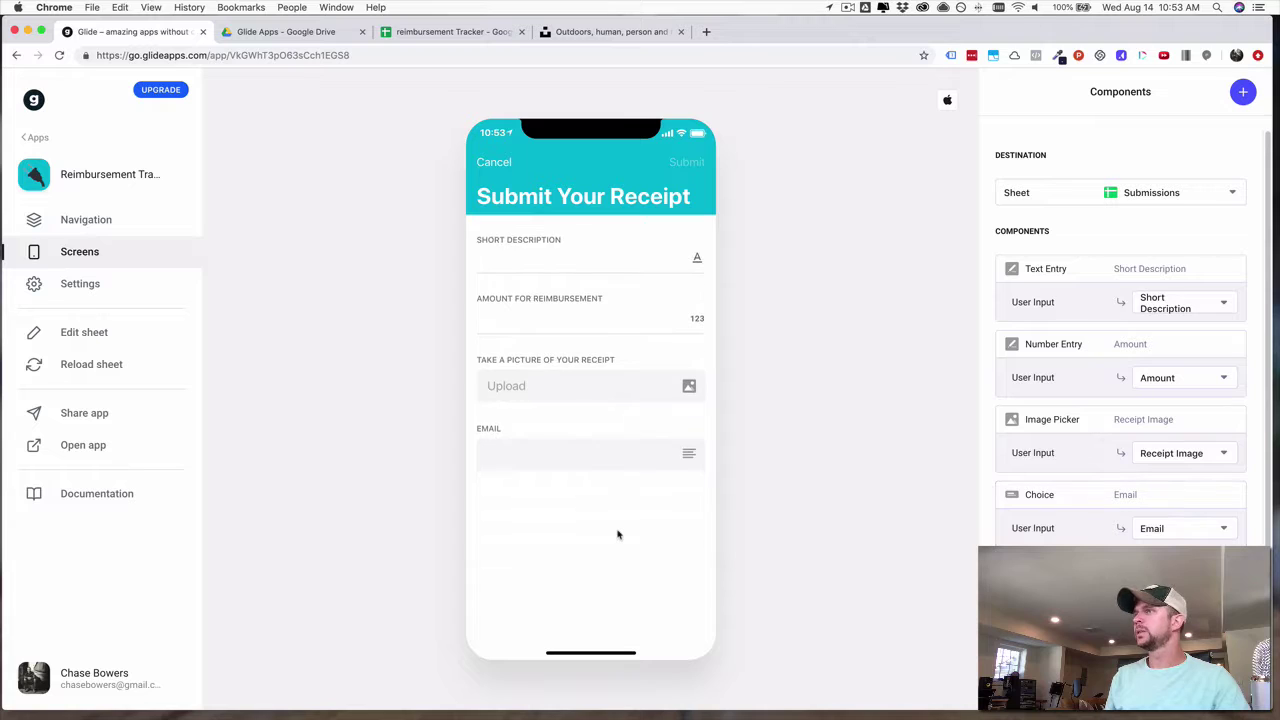
Link the form's Choice component to the Categories column of the Submissions sheet.
left_click(1057, 505)
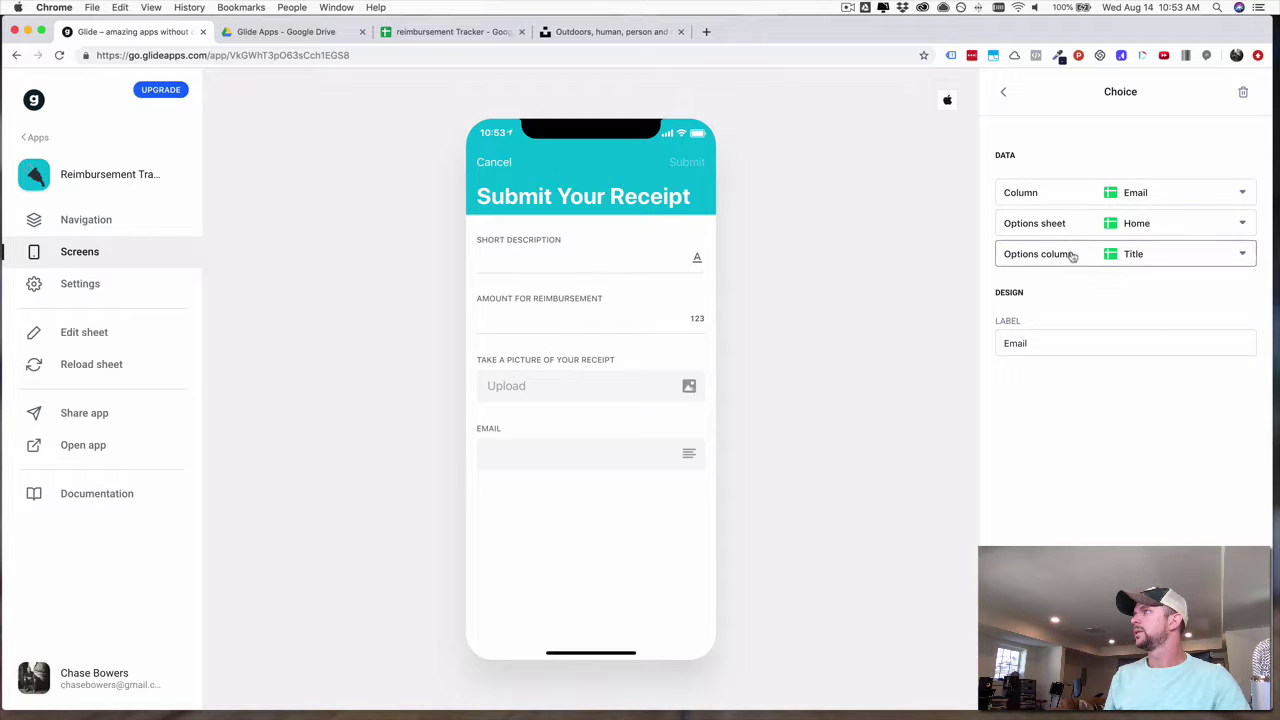
left_click(1071, 198)
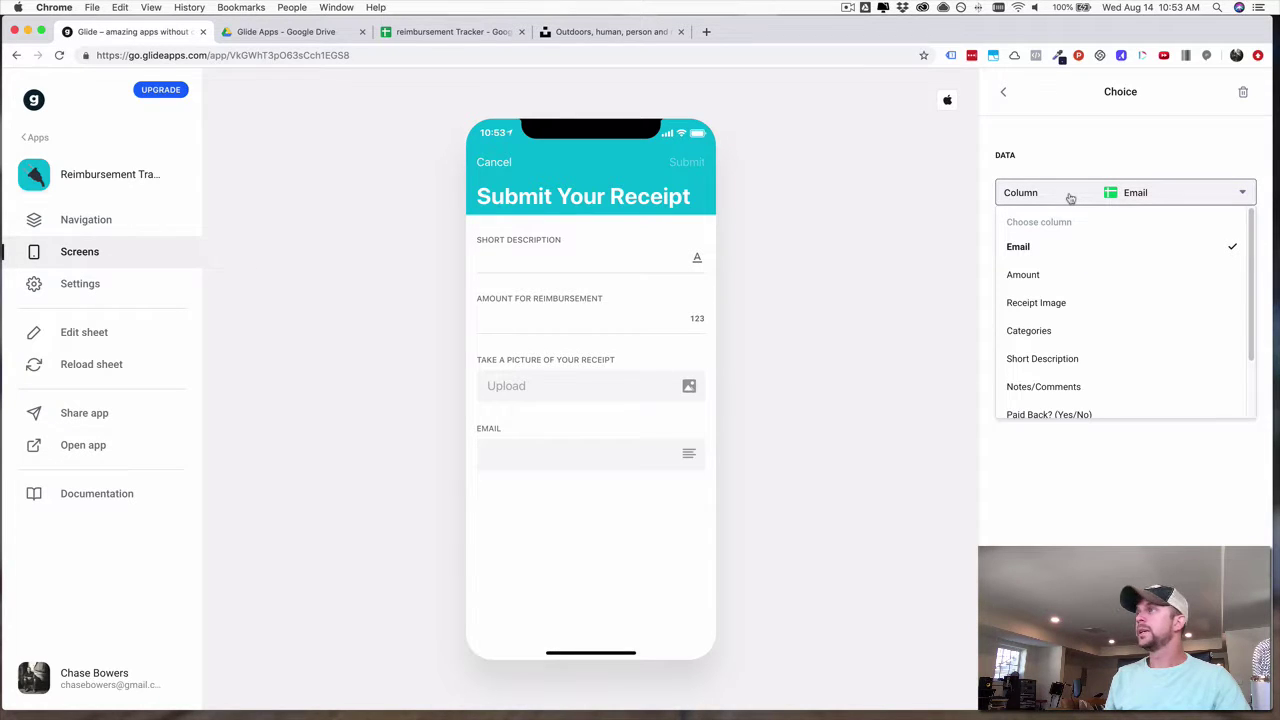
left_click(1080, 157)
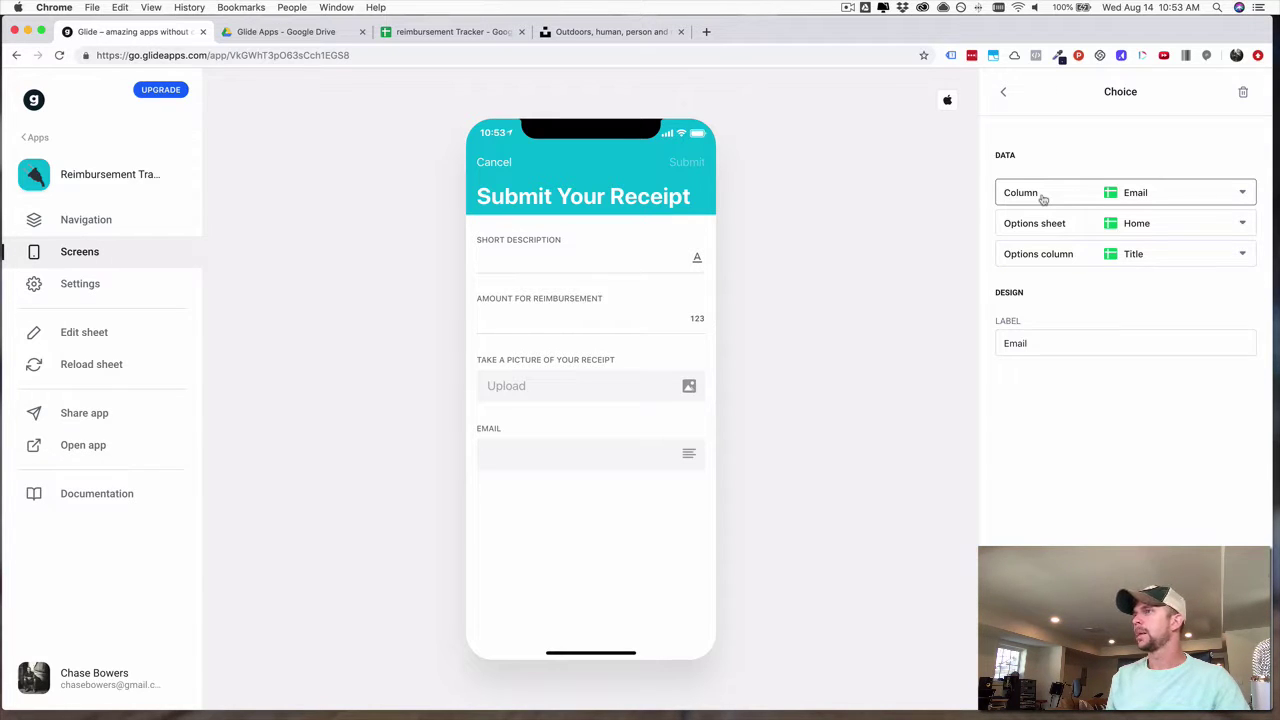
left_click(1044, 198)
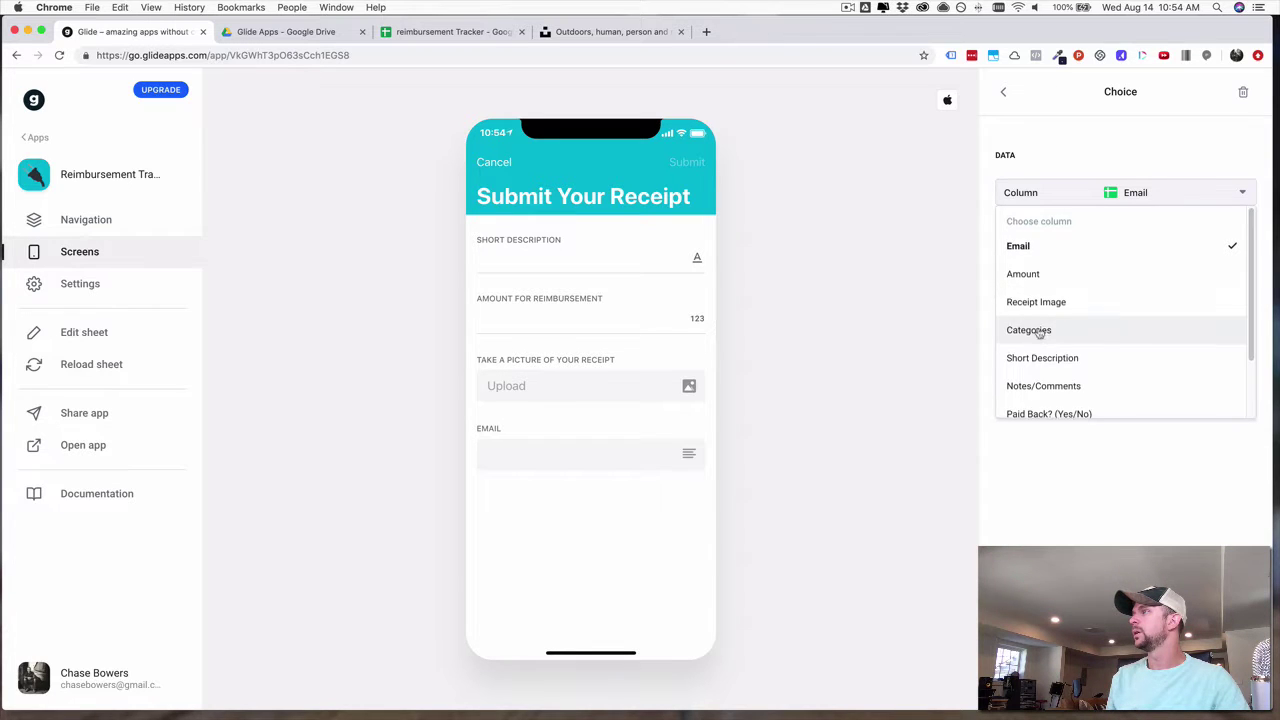
scroll(1037, 335, "down", 2)
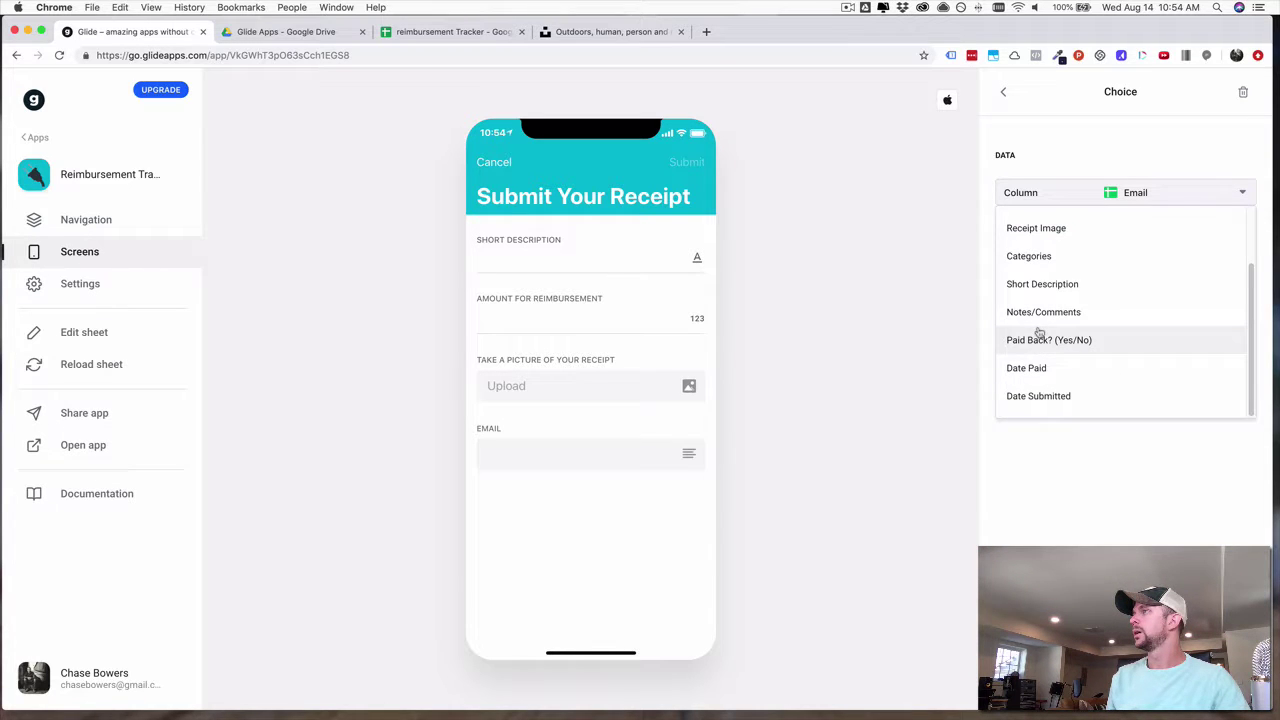
left_click(1044, 259)
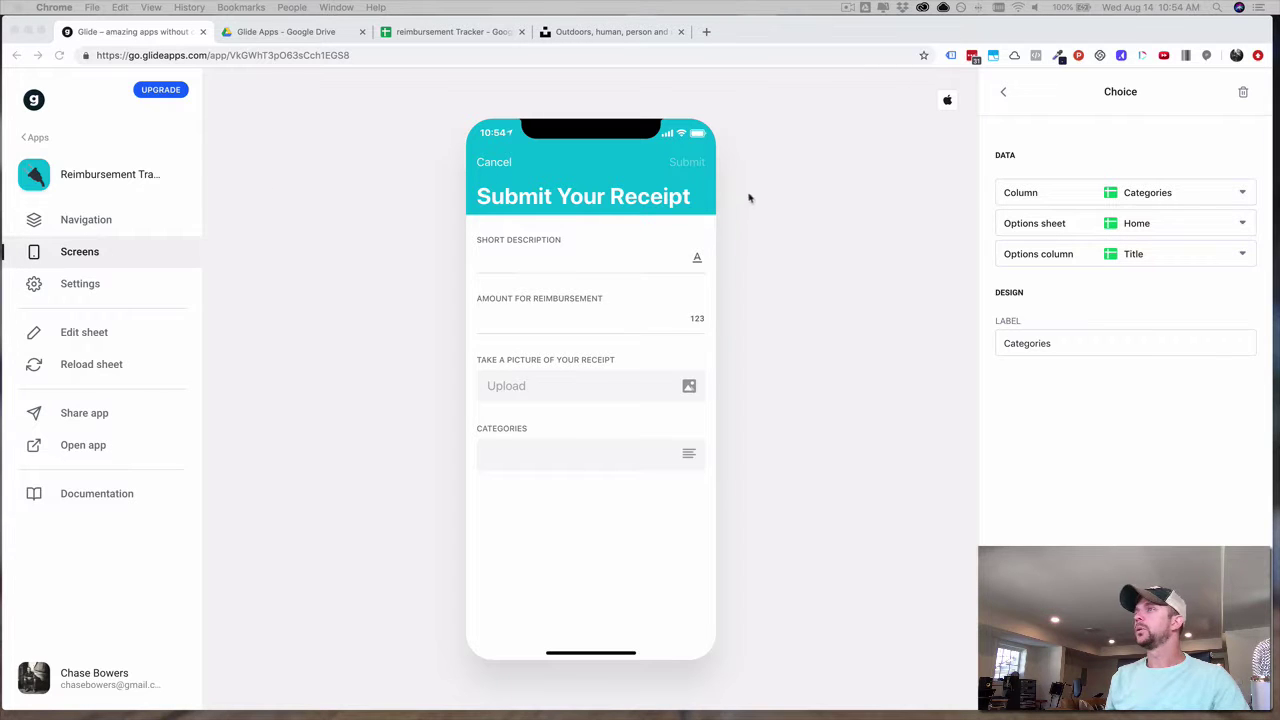
Switch to the reimbursement Tracker spreadsheet and rename the Categories header in cell D1 of the Submissions sheet to "Category".
left_click(404, 31)
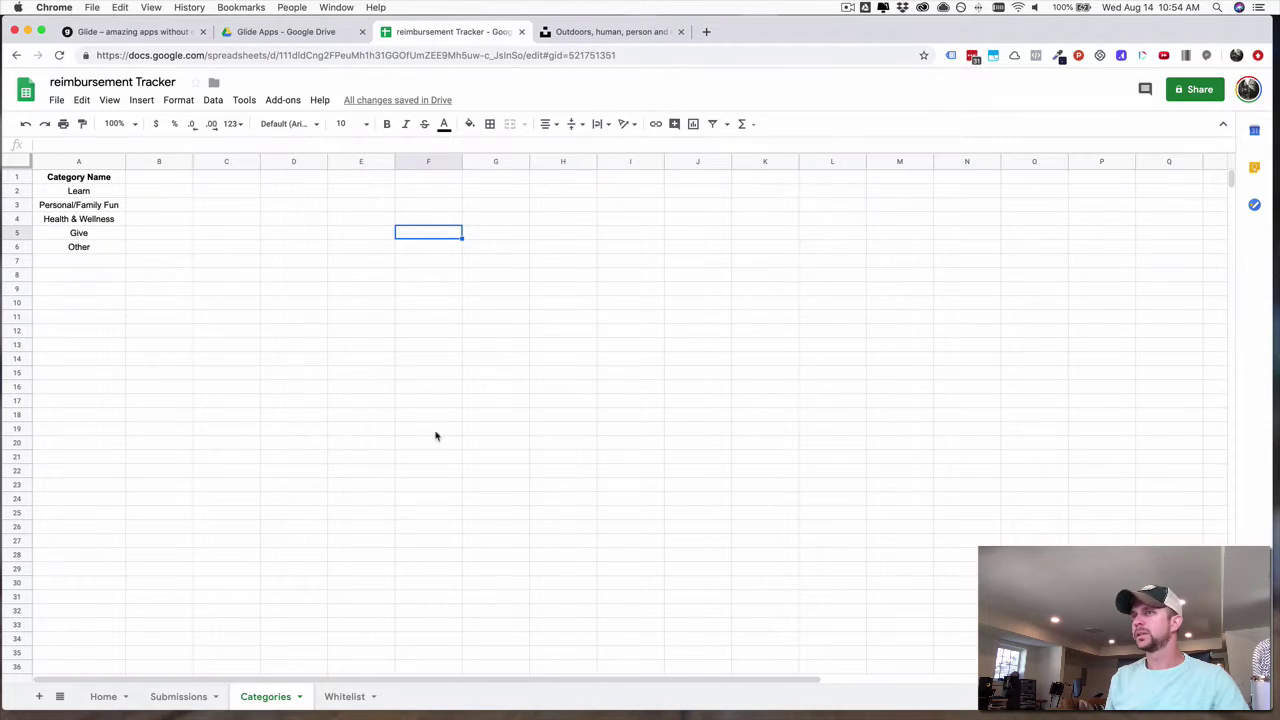
left_click(157, 700)
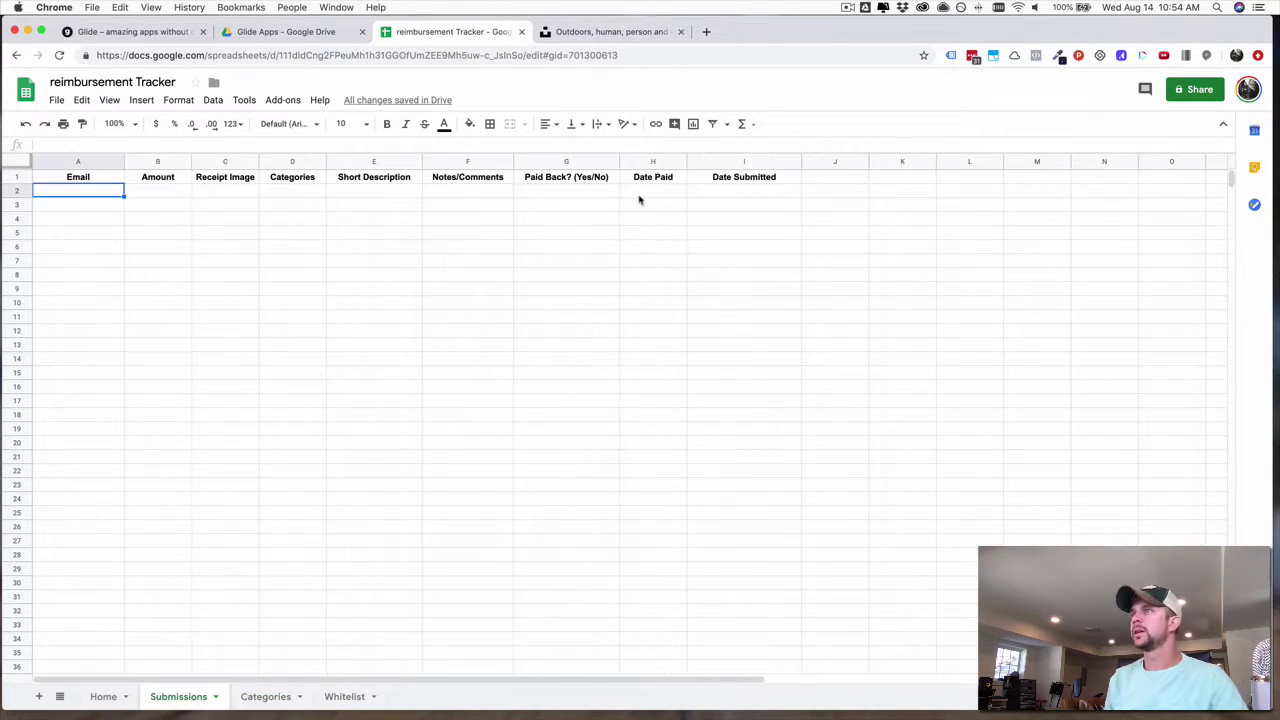
left_click(306, 177)
double_click(305, 178)
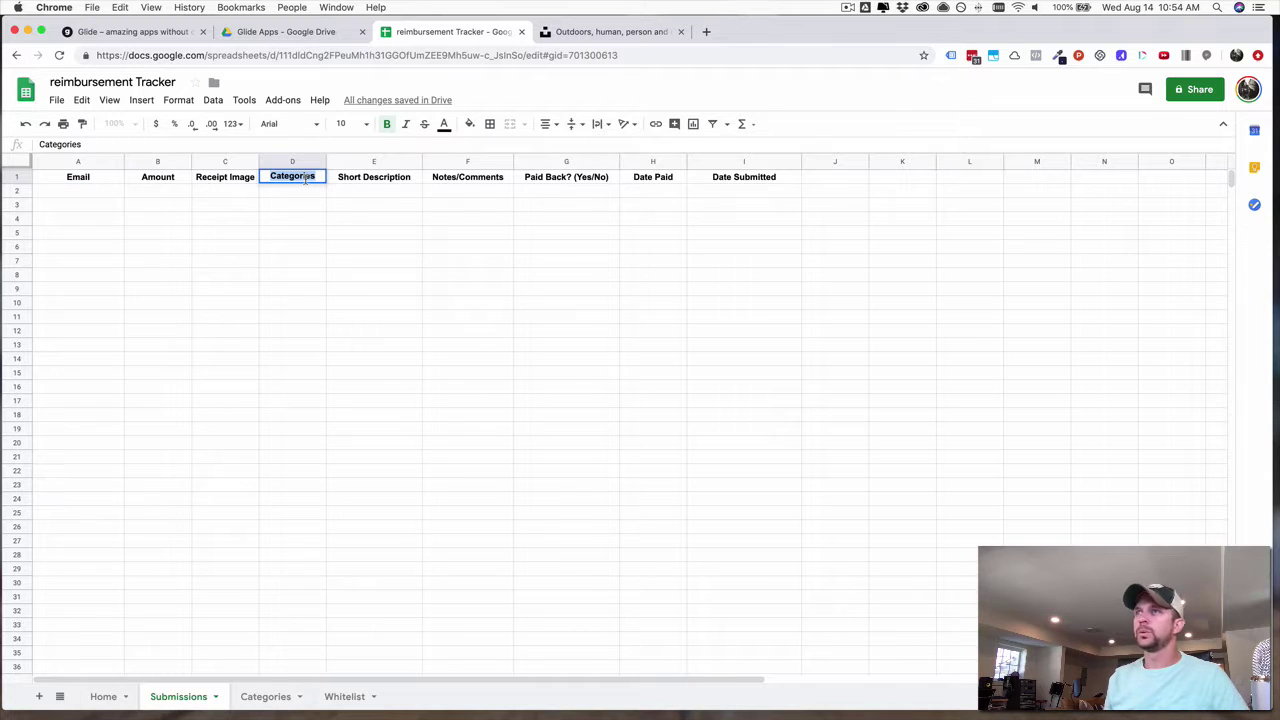
type("Category")
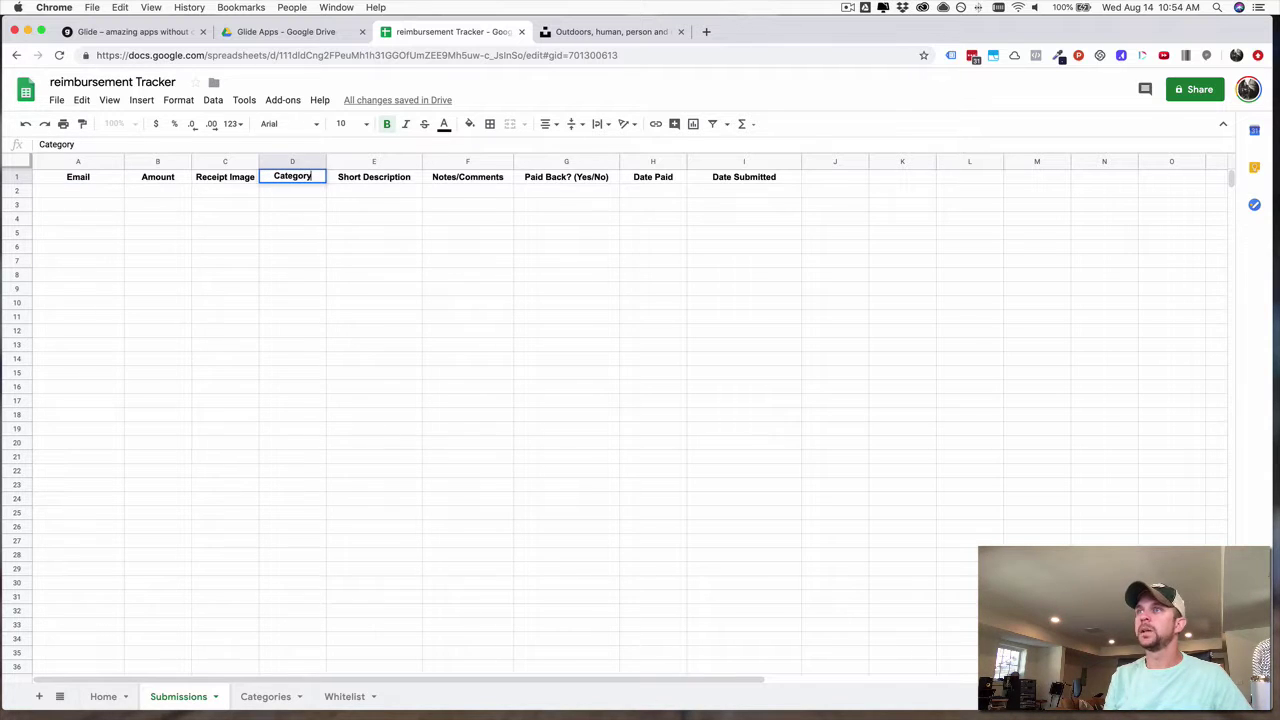
key("Return")
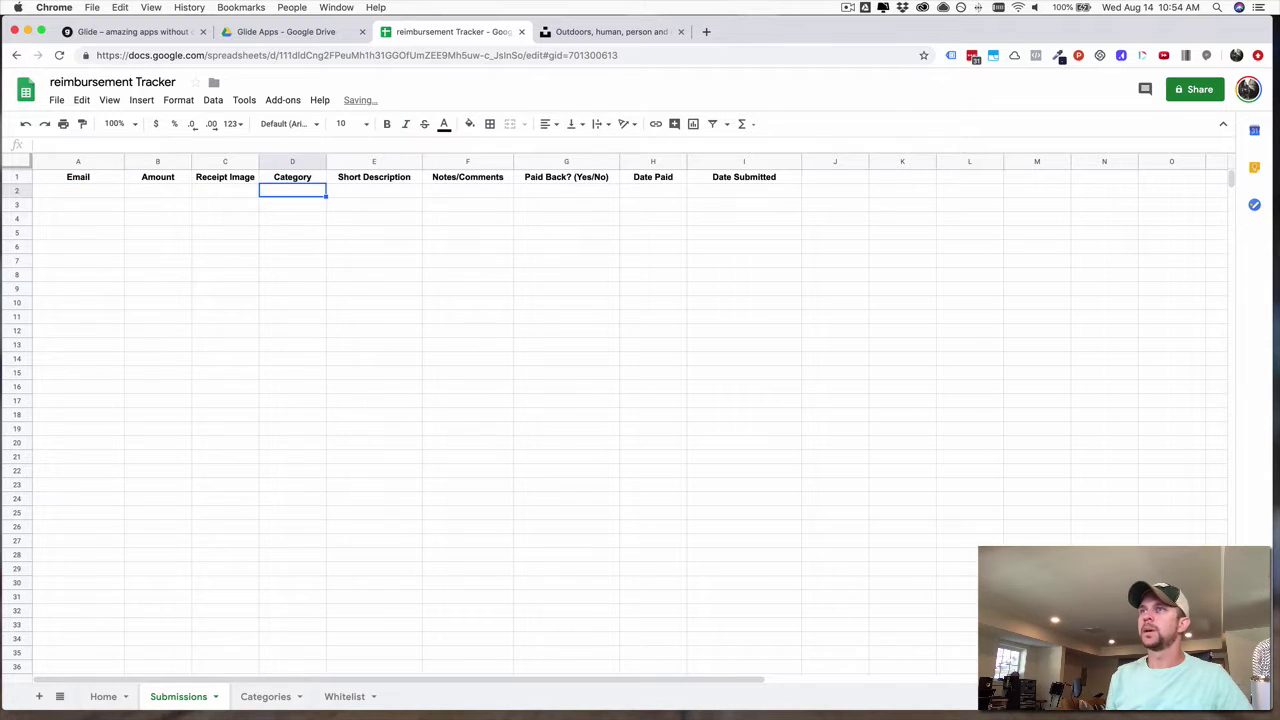
Switch to the Glide app editor, reload the sheet, accept adding components for the new columns and reopen the Submit Your Receipt form.
left_click(135, 31)
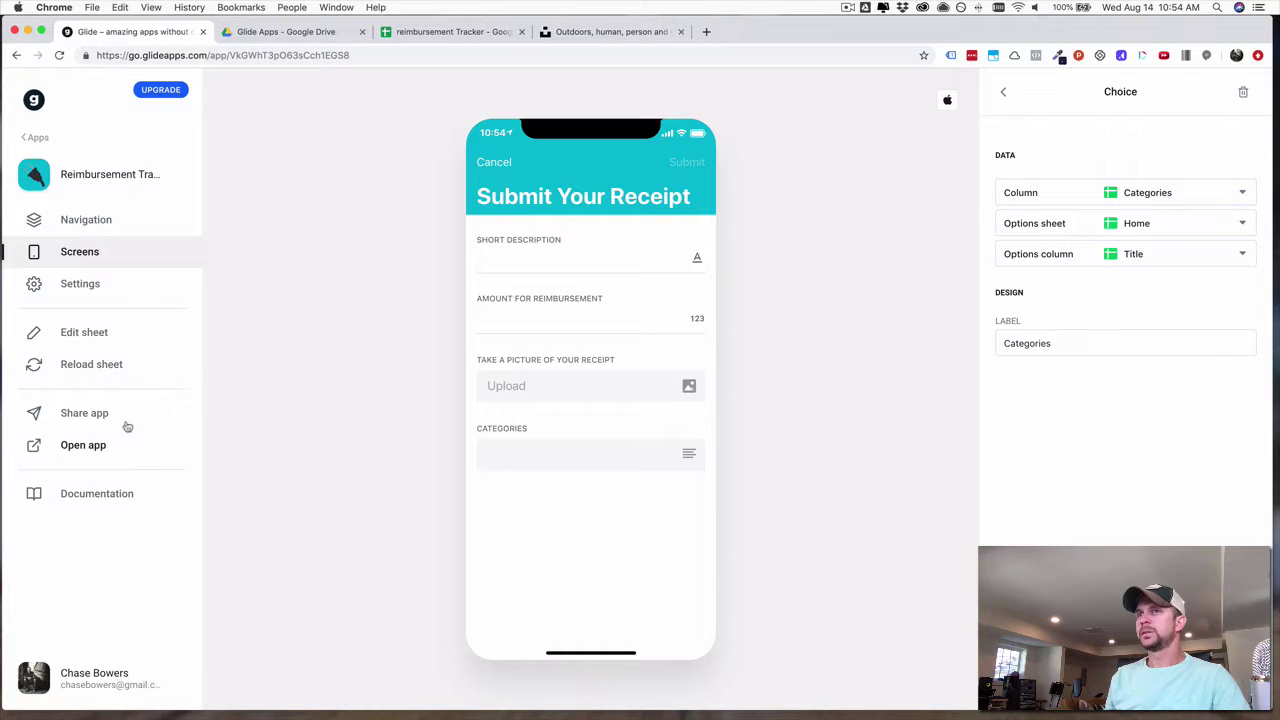
left_click(91, 366)
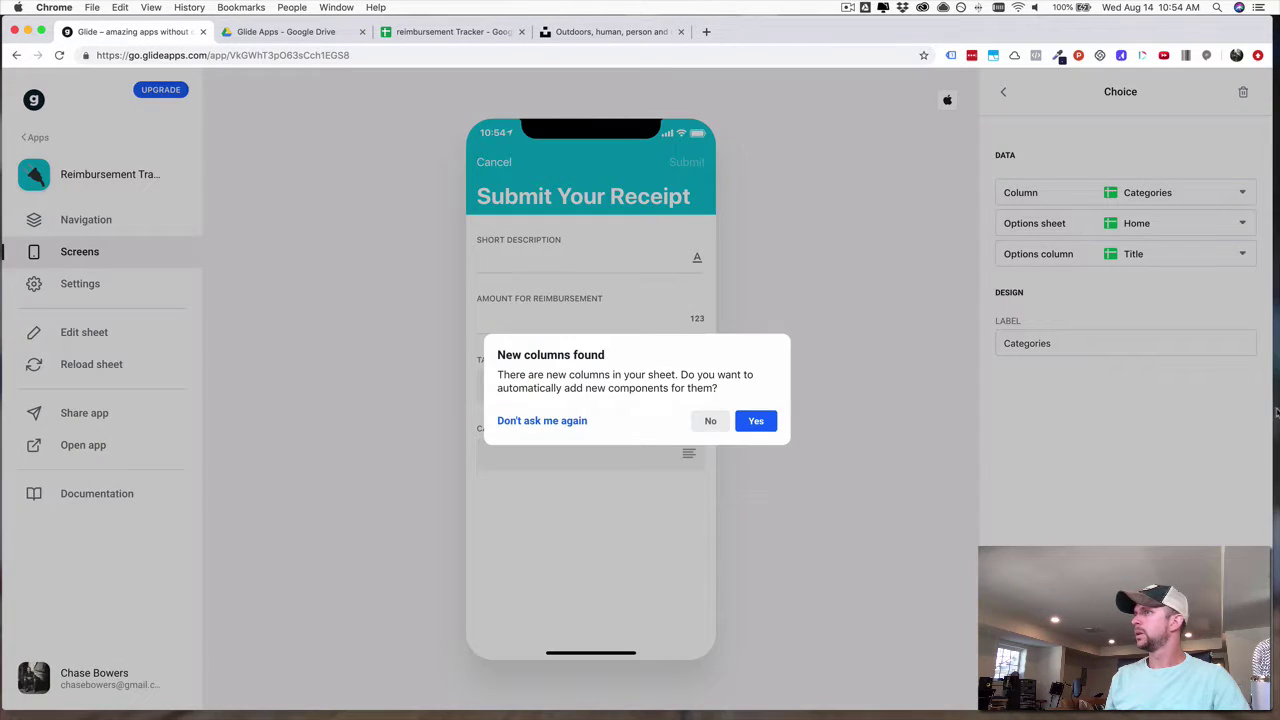
left_click(762, 426)
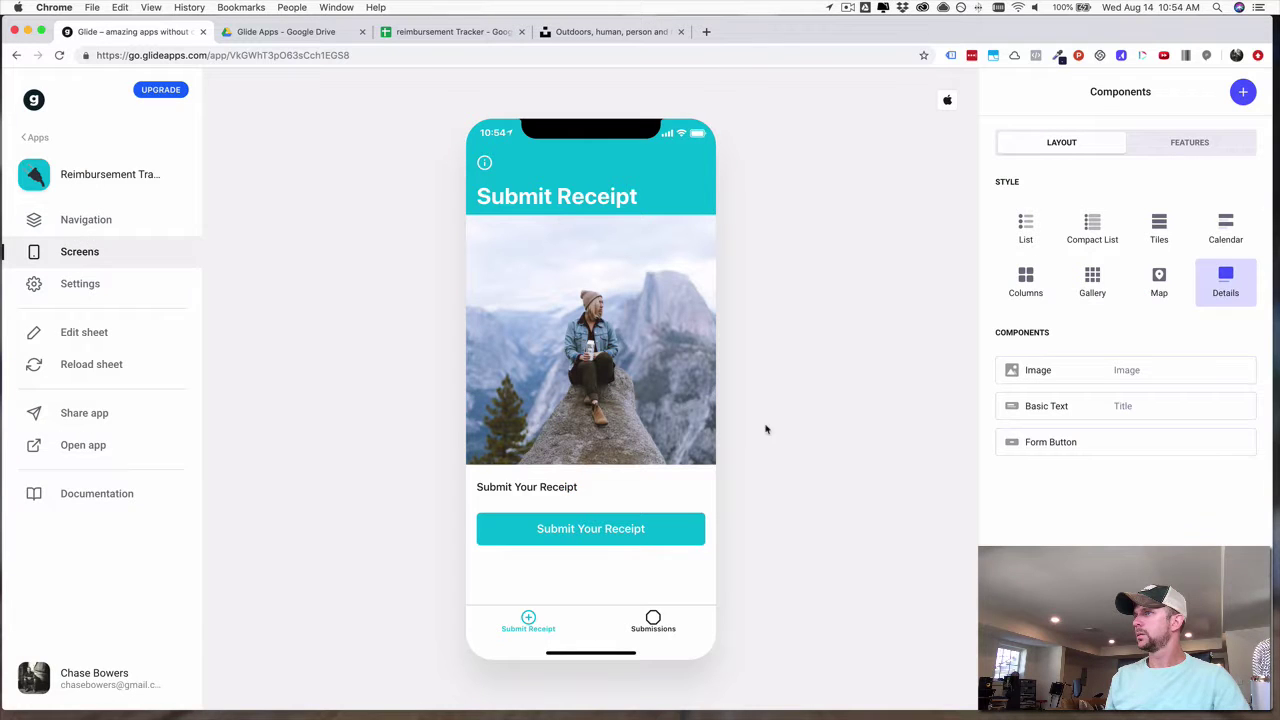
left_click(617, 531)
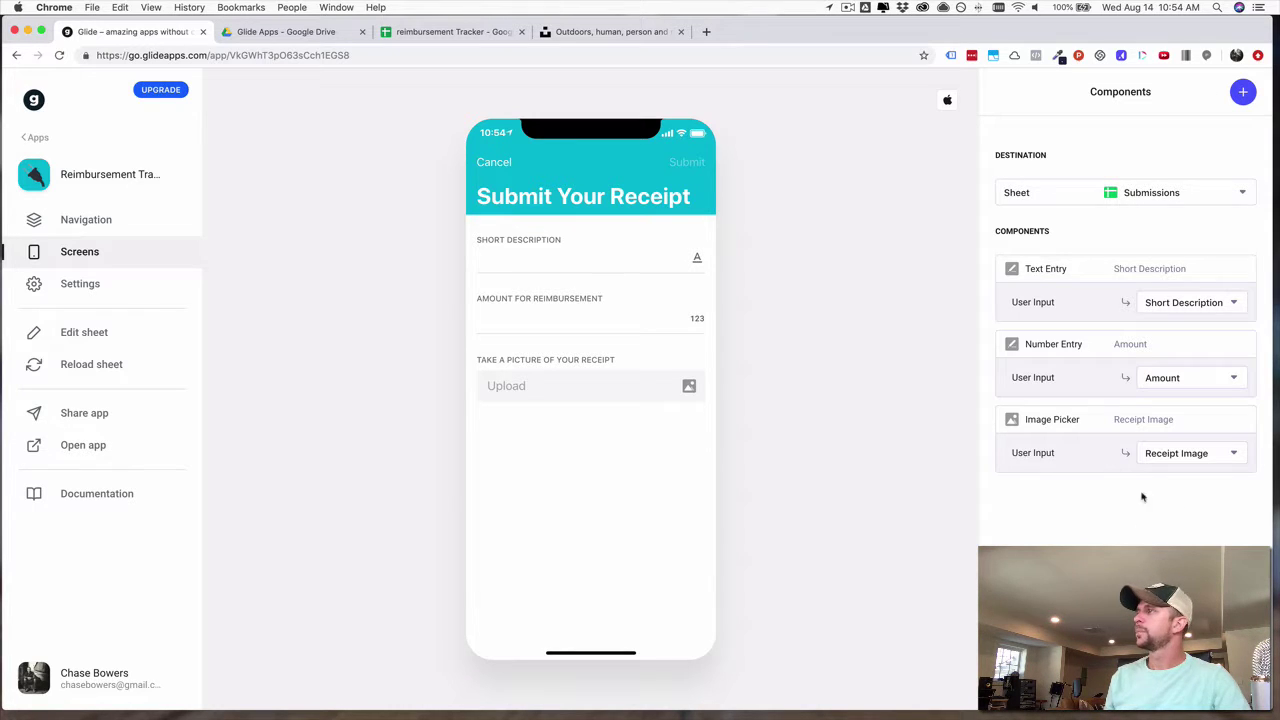
Add a Choice component to the form and link it to the Category column.
left_click(1243, 93)
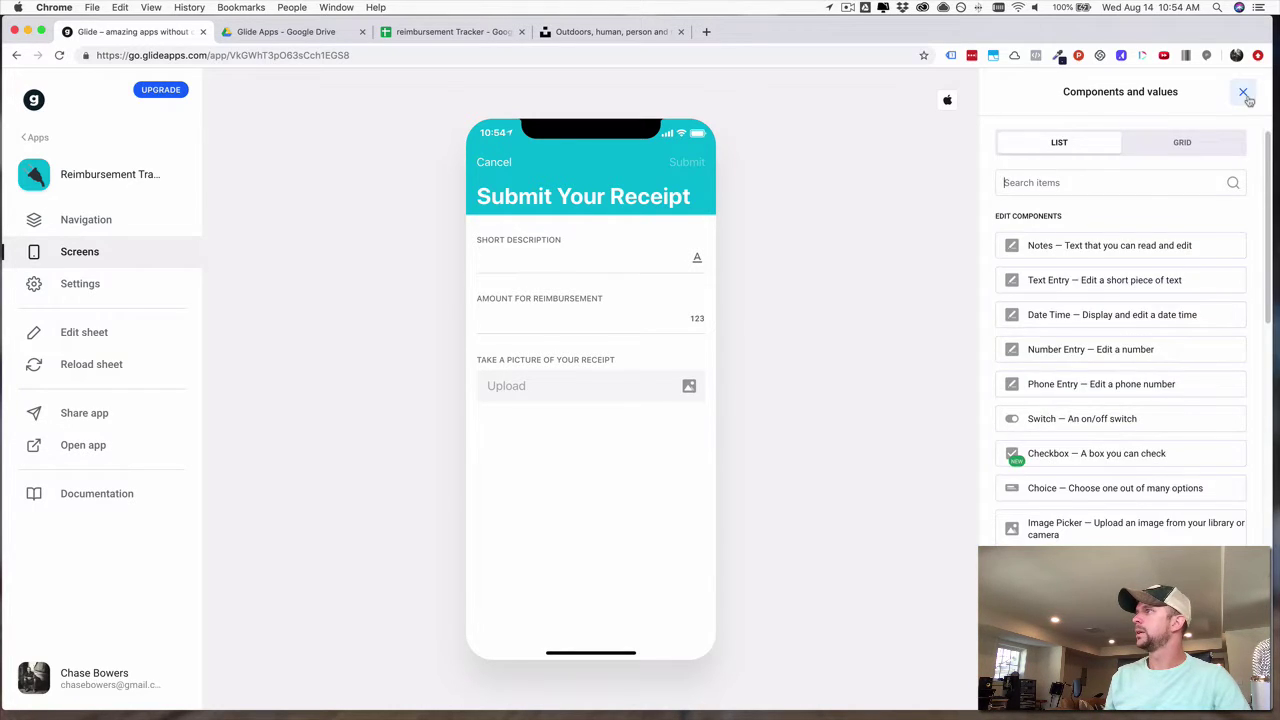
left_click(1106, 487)
left_click(1097, 198)
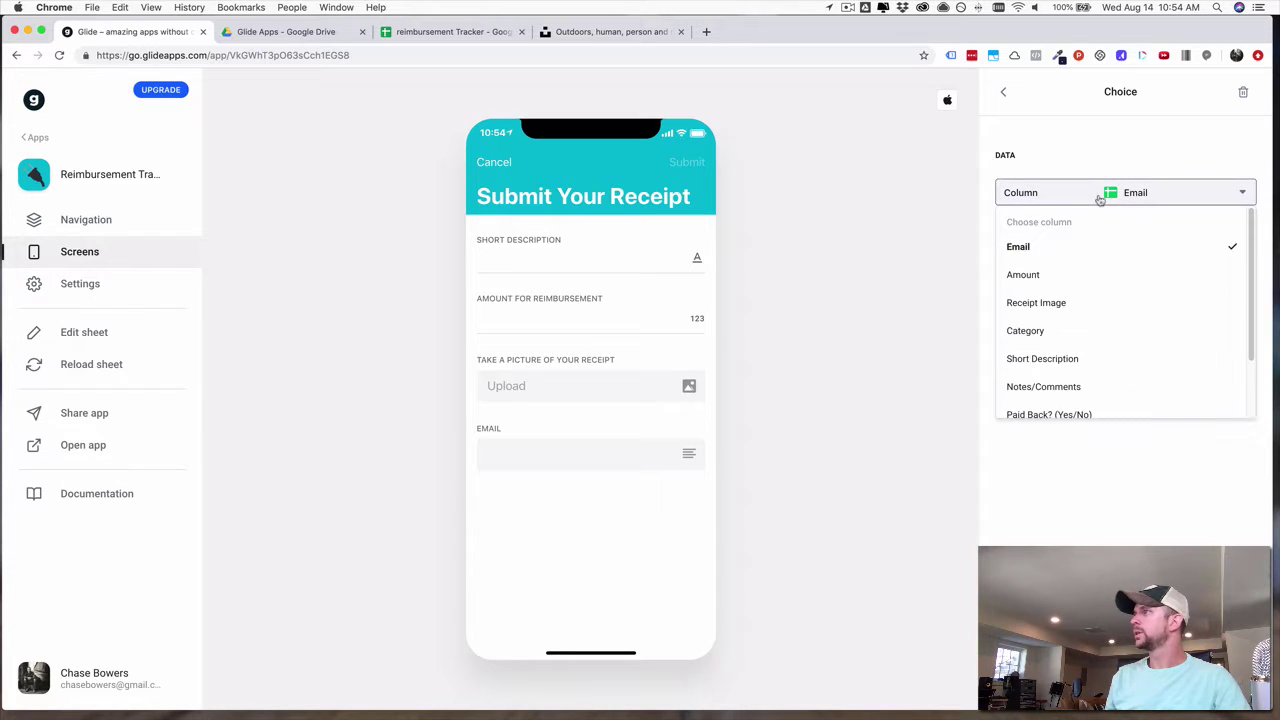
left_click(1024, 330)
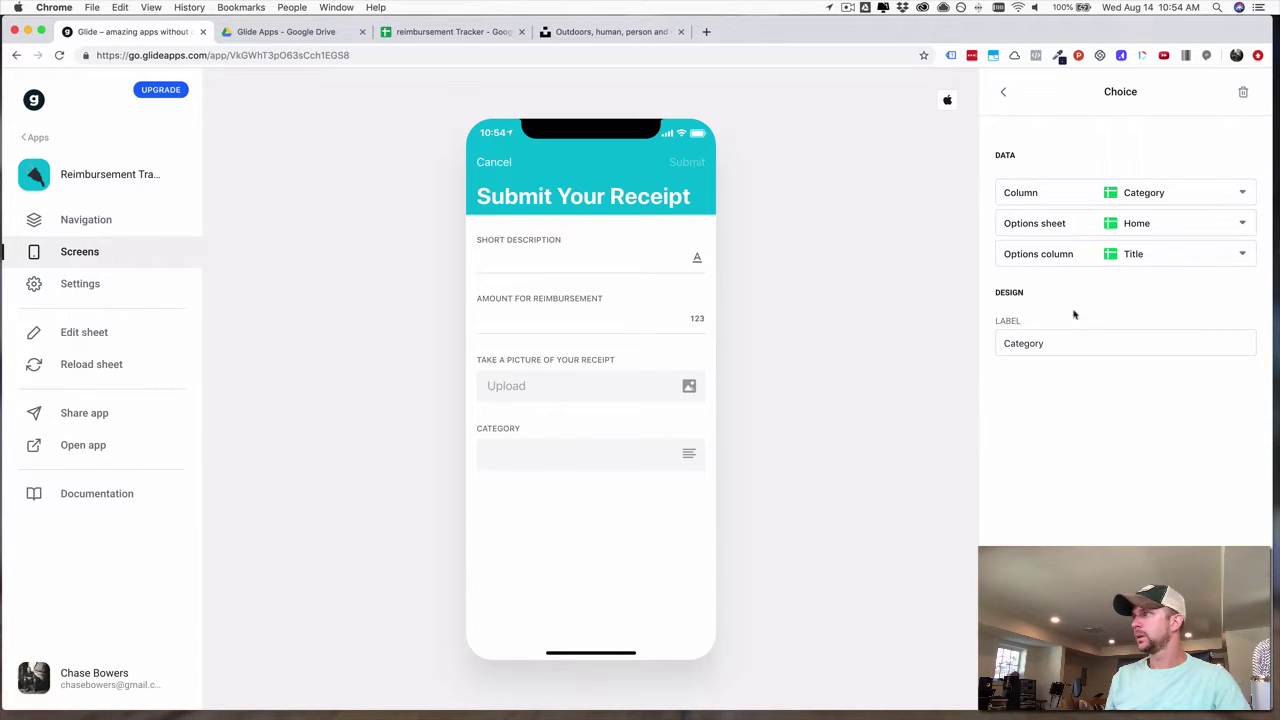
Feed the Choice component's options from the Category Name column of the Categories sheet and check the option list in the preview.
left_click(1069, 227)
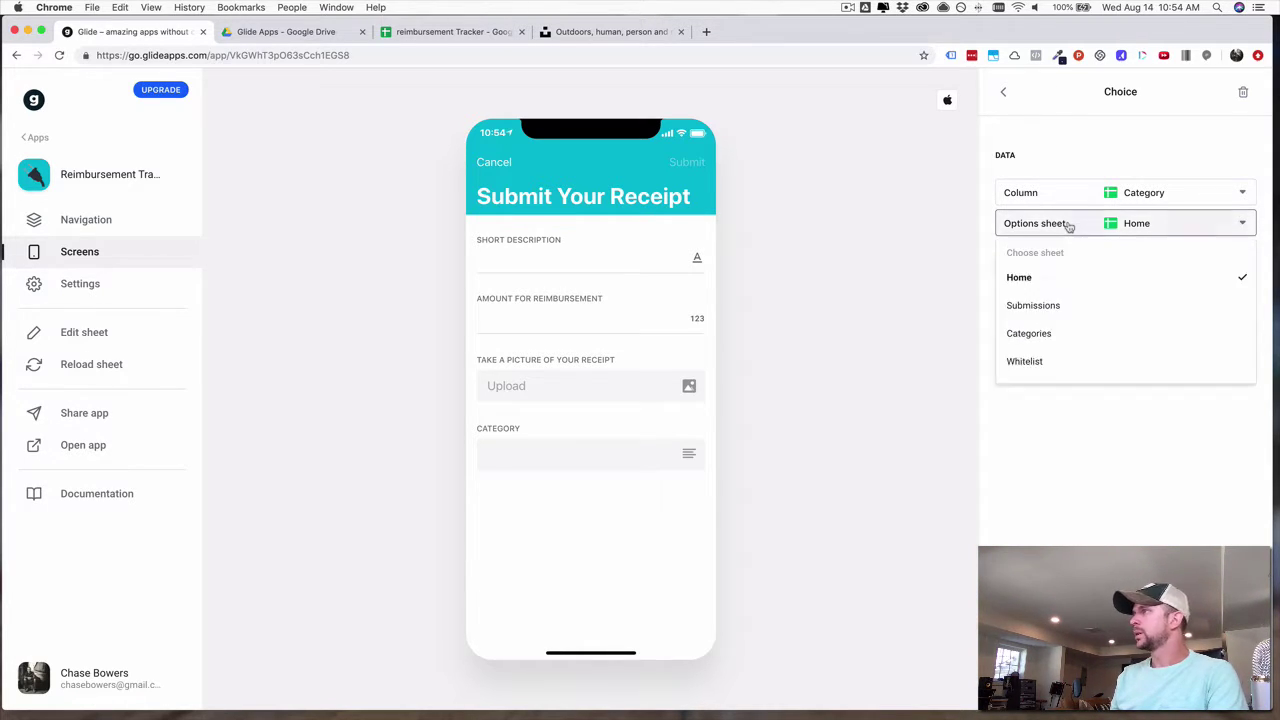
left_click(1040, 331)
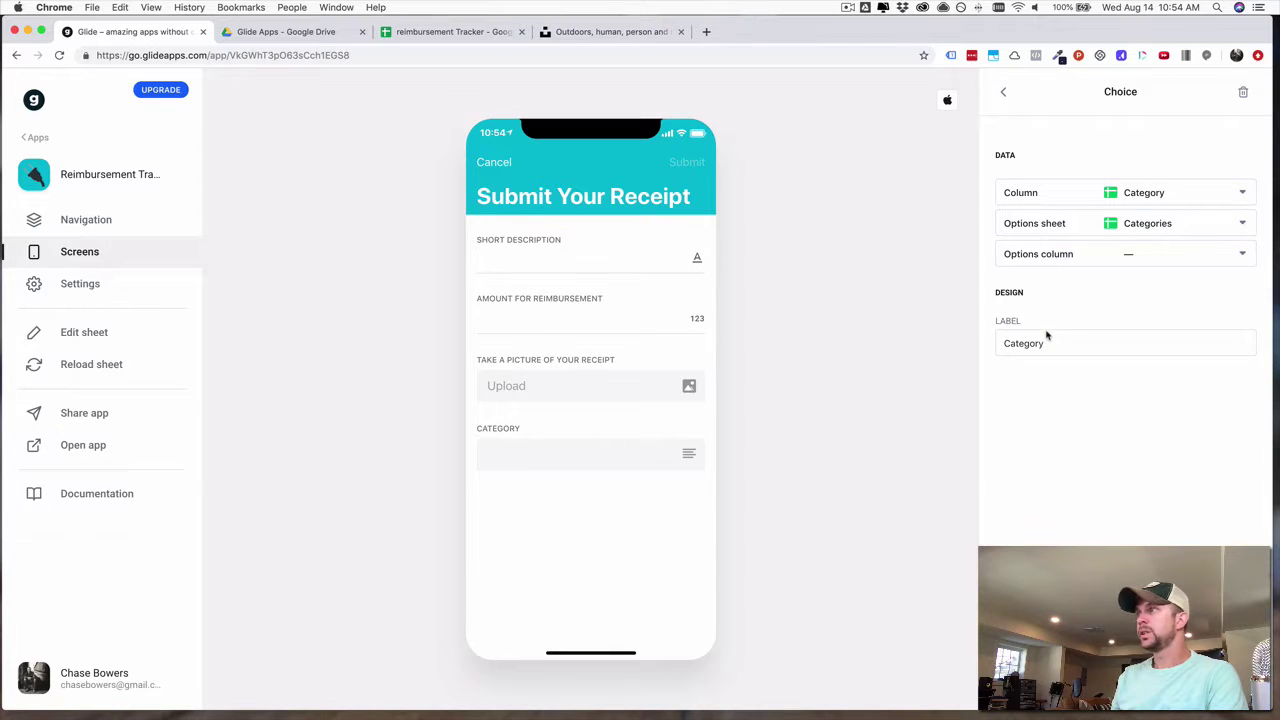
left_click(1057, 255)
left_click(1048, 309)
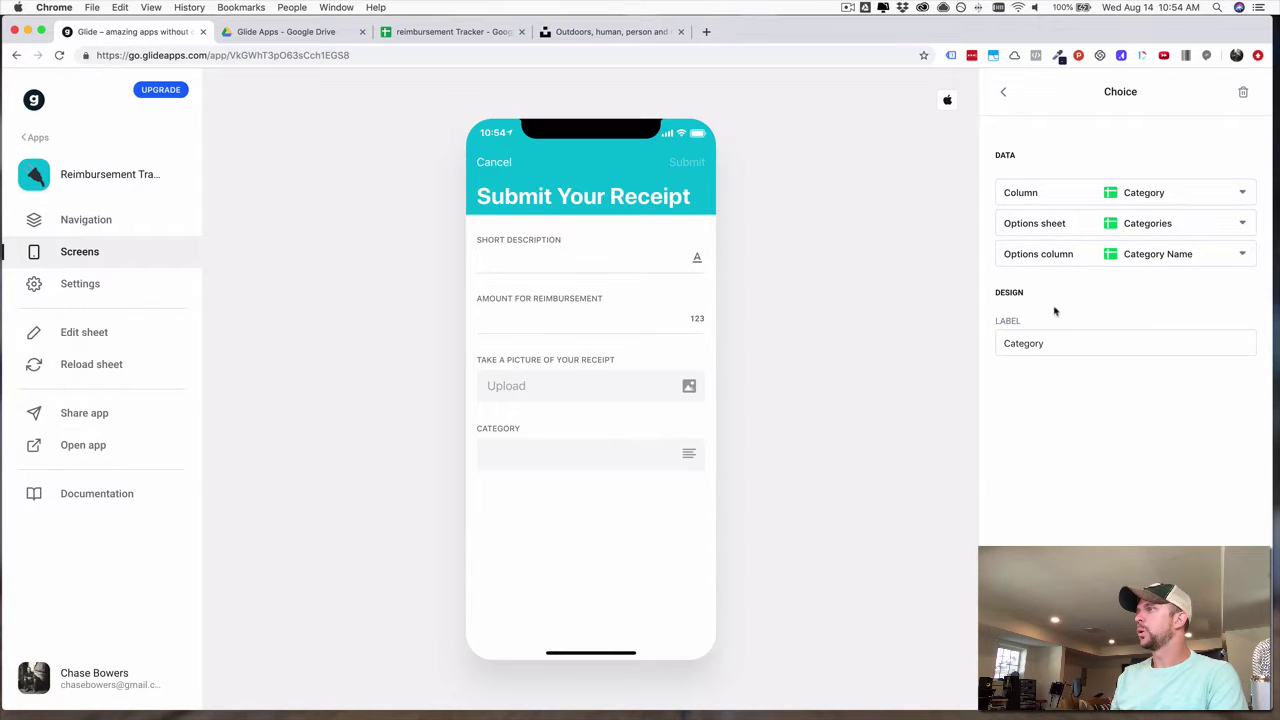
left_click(686, 456)
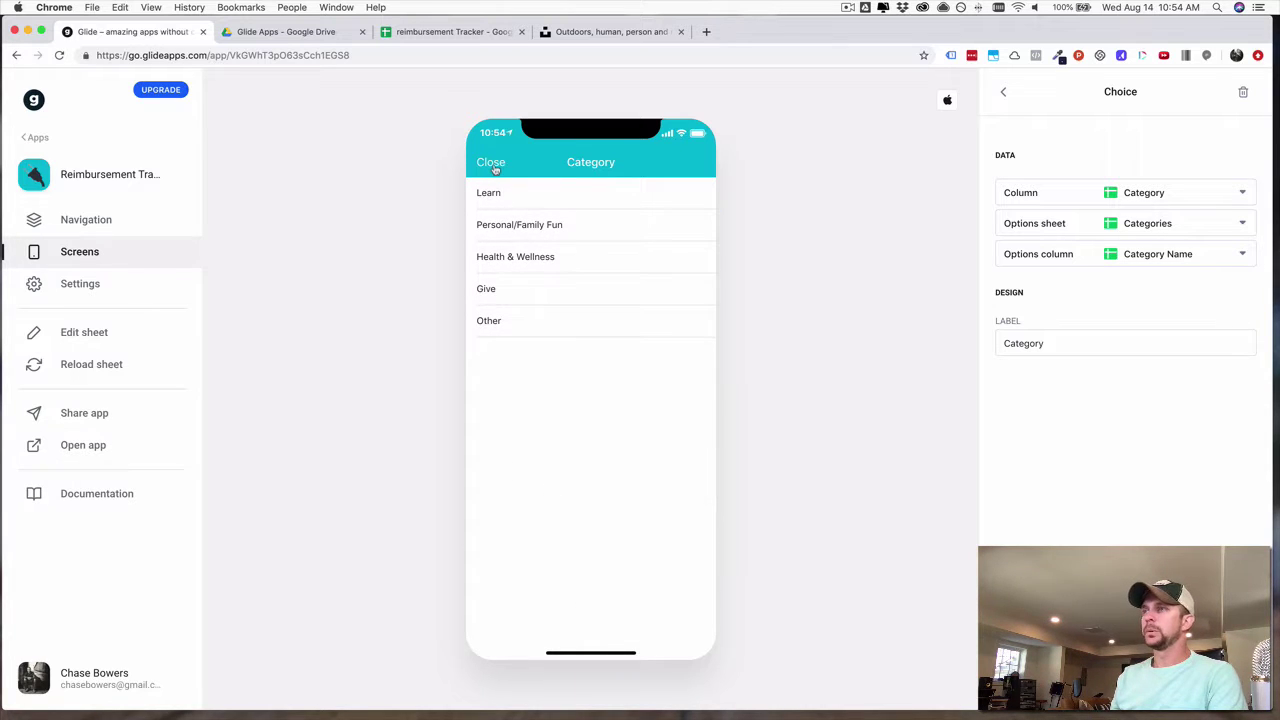
left_click(491, 163)
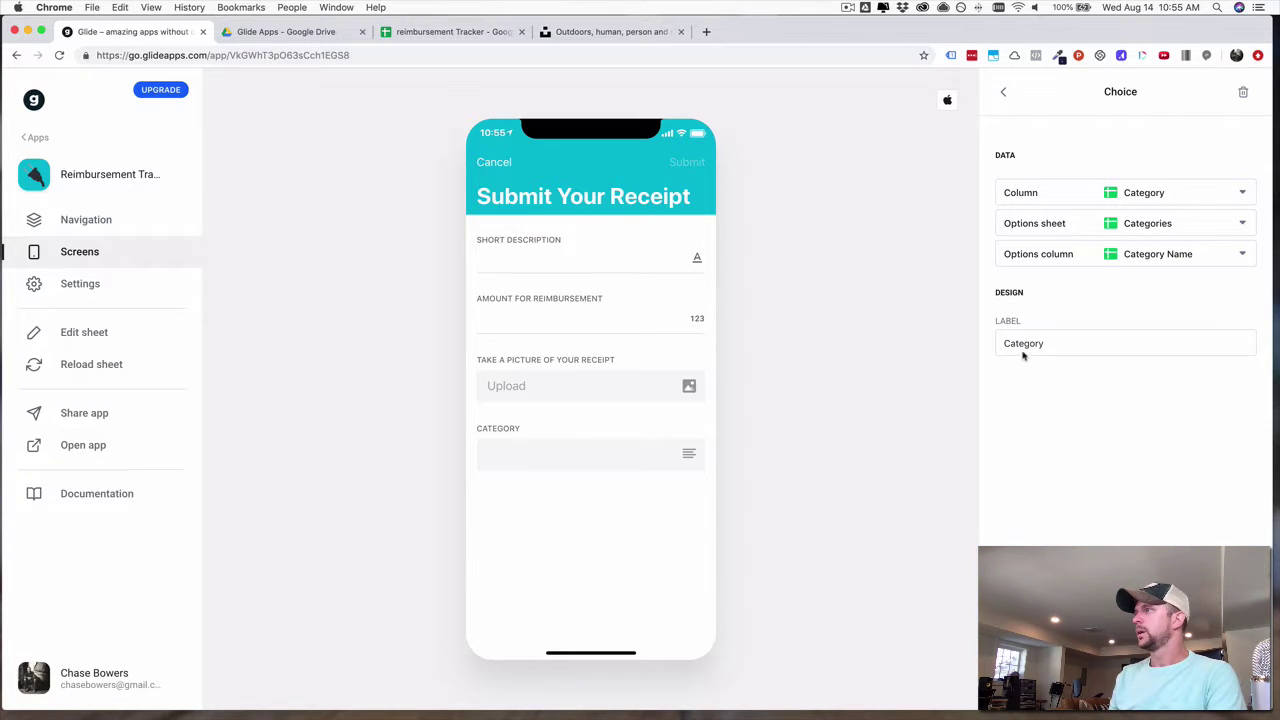
Set the Choice component's label to "Choose a Category" and return to the form's component list.
double_click(1055, 343)
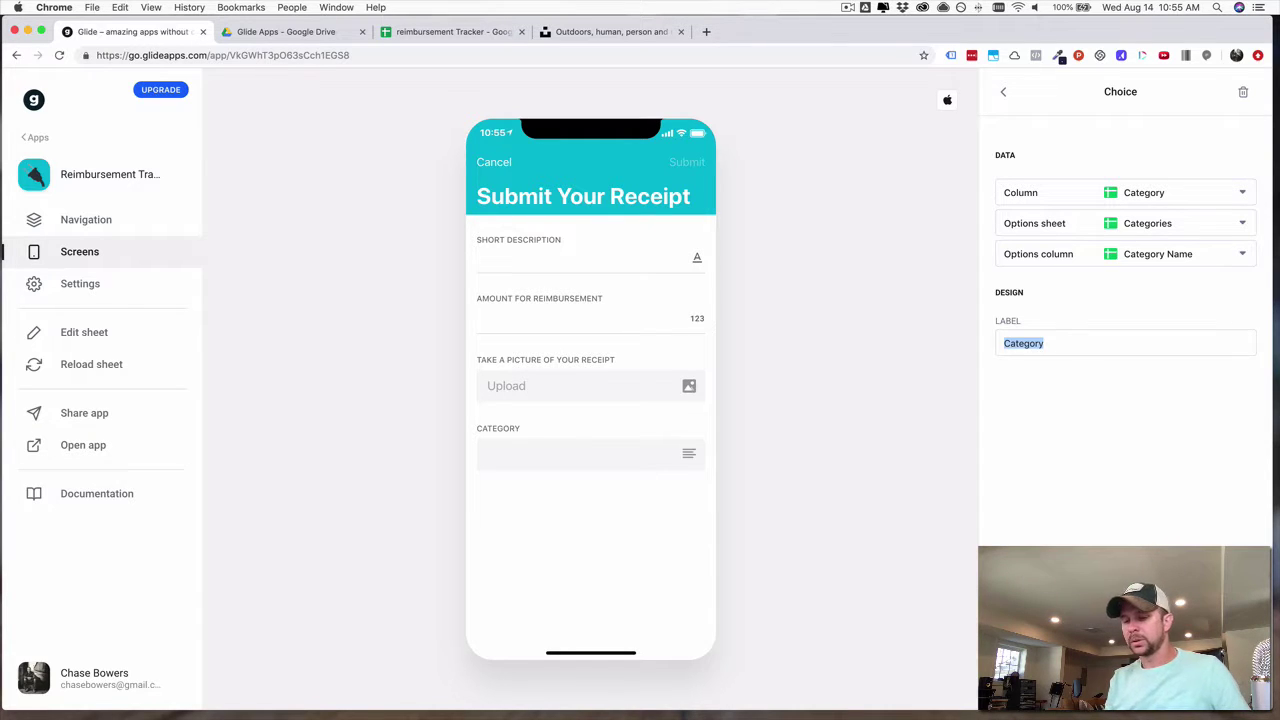
type("Choose ")
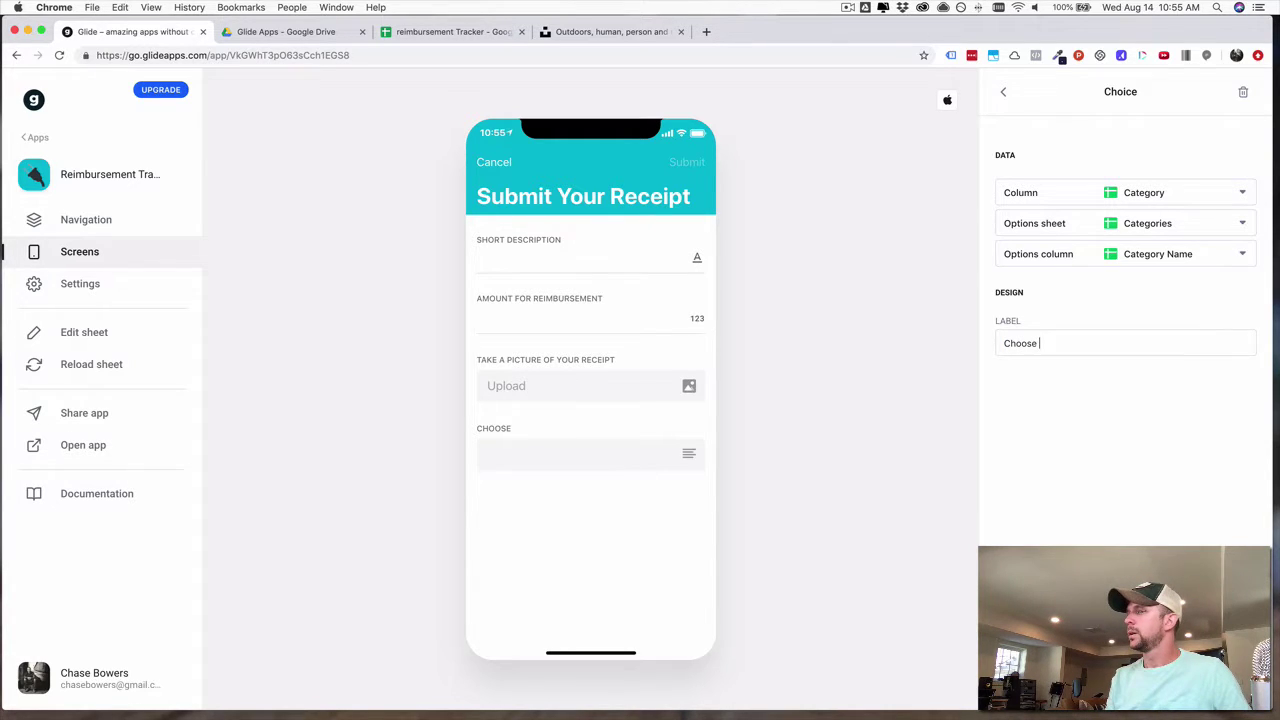
type("a Cate")
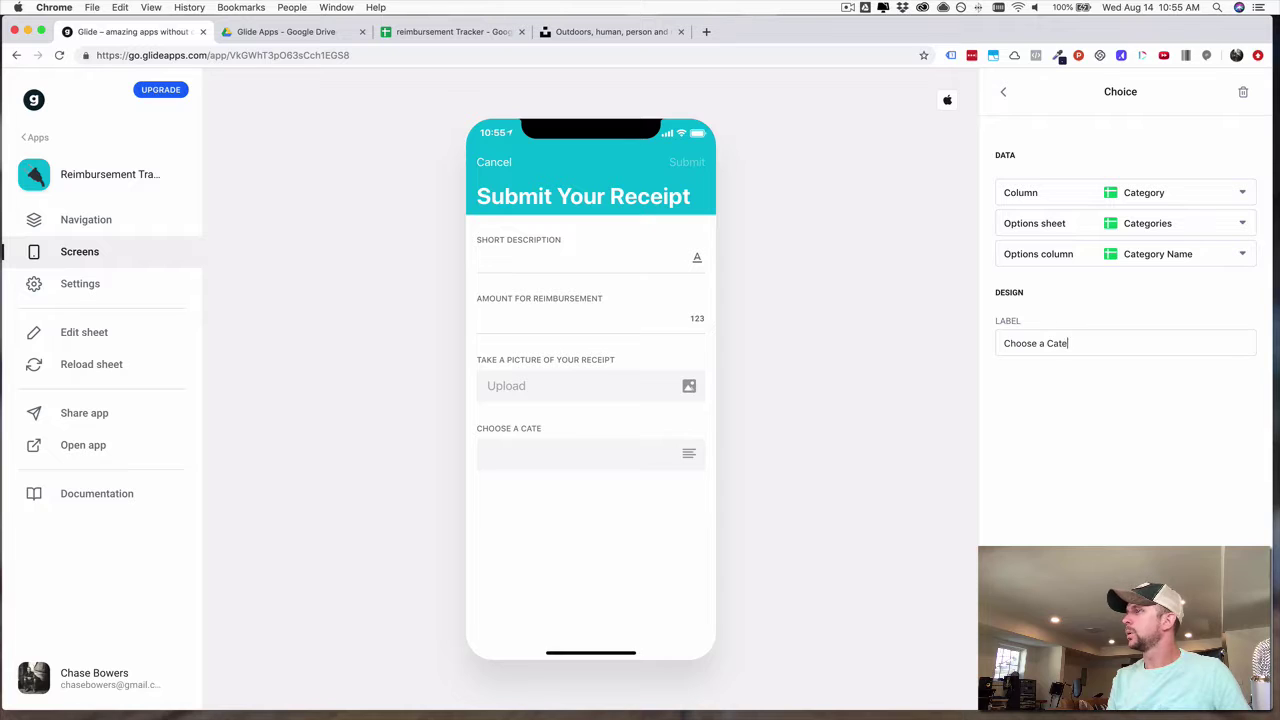
type("g")
key("BackSpace")
type("gory")
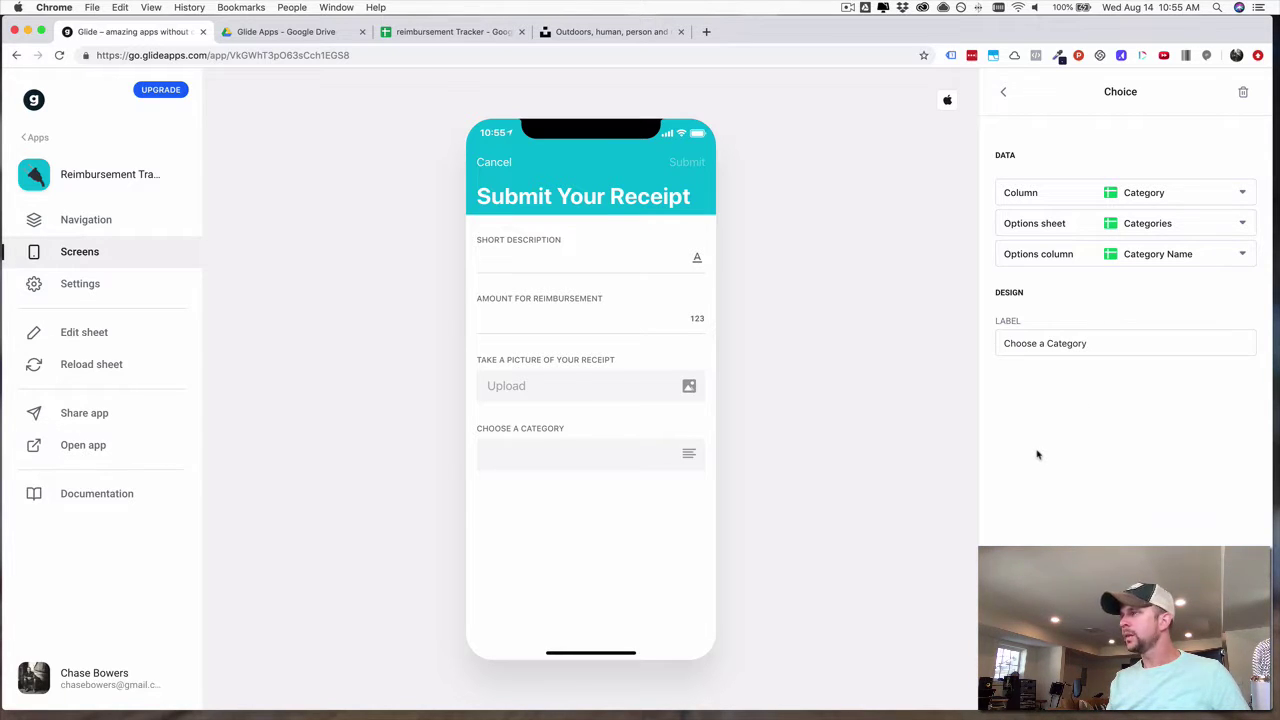
left_click(1003, 92)
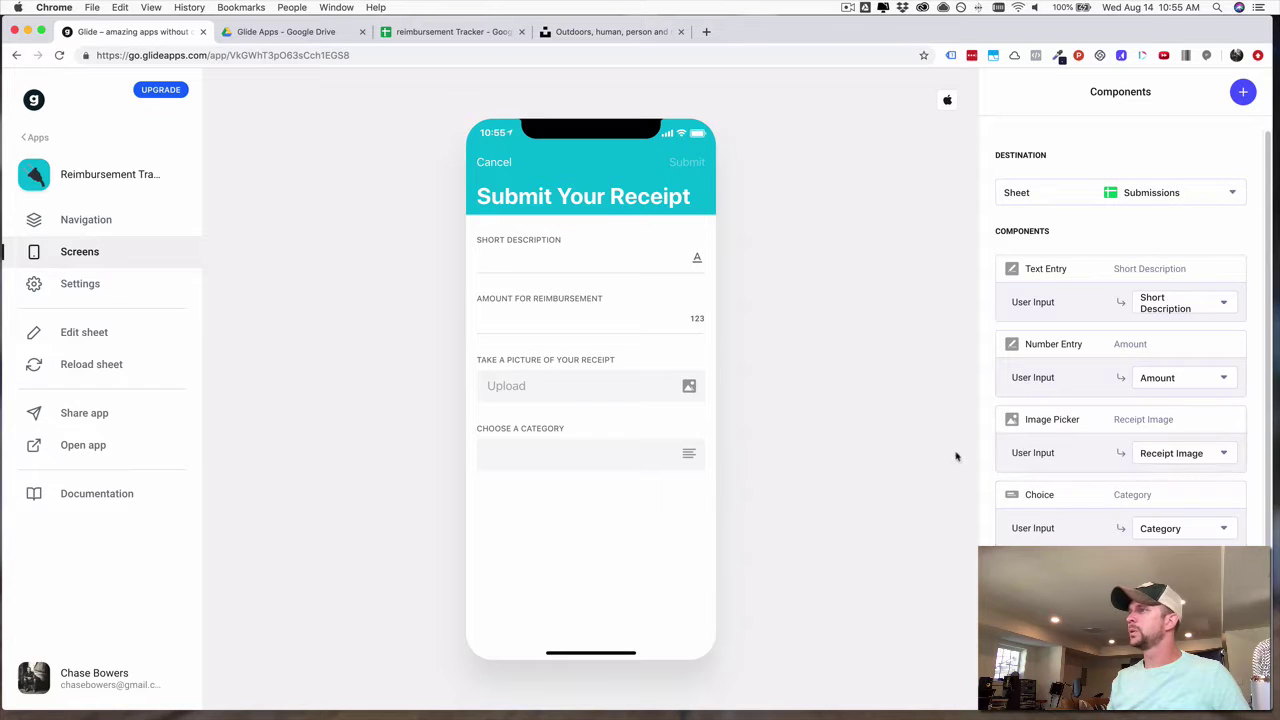
Add a Notes component labelled "Notes/Comments" to the form and link it to the Notes/Comments column.
left_click(1239, 96)
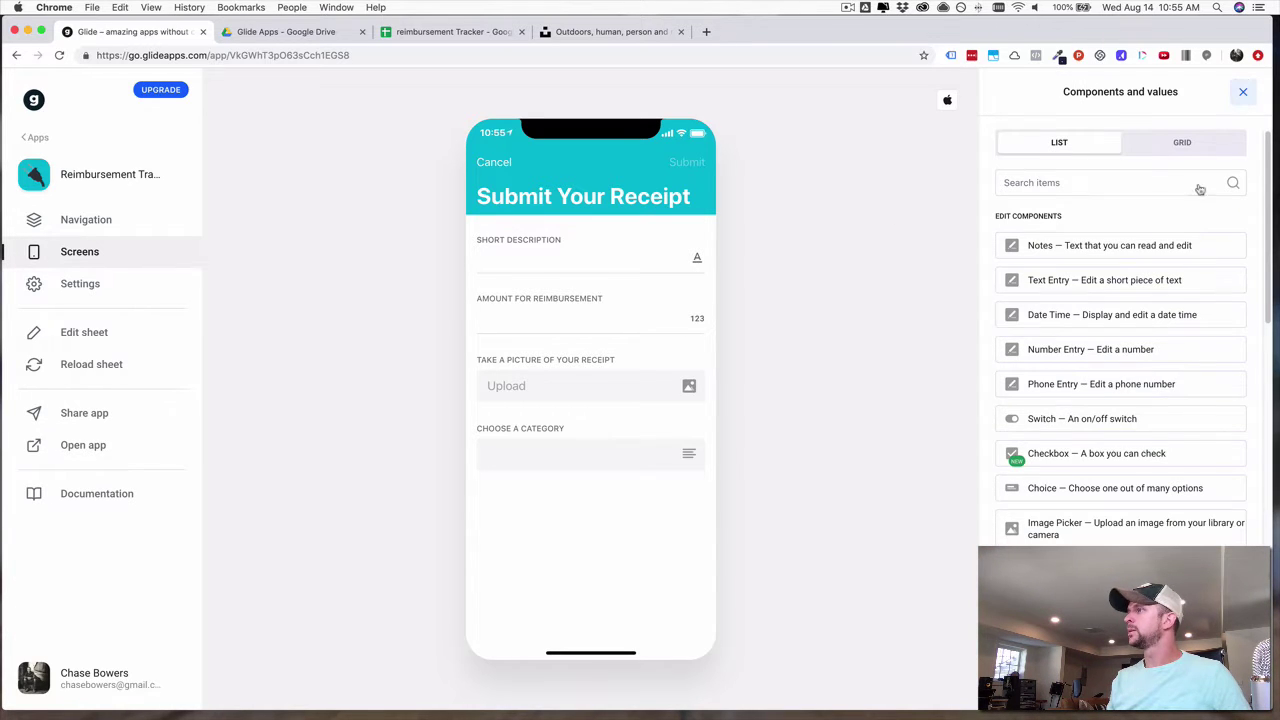
scroll(1106, 434, "down", 2)
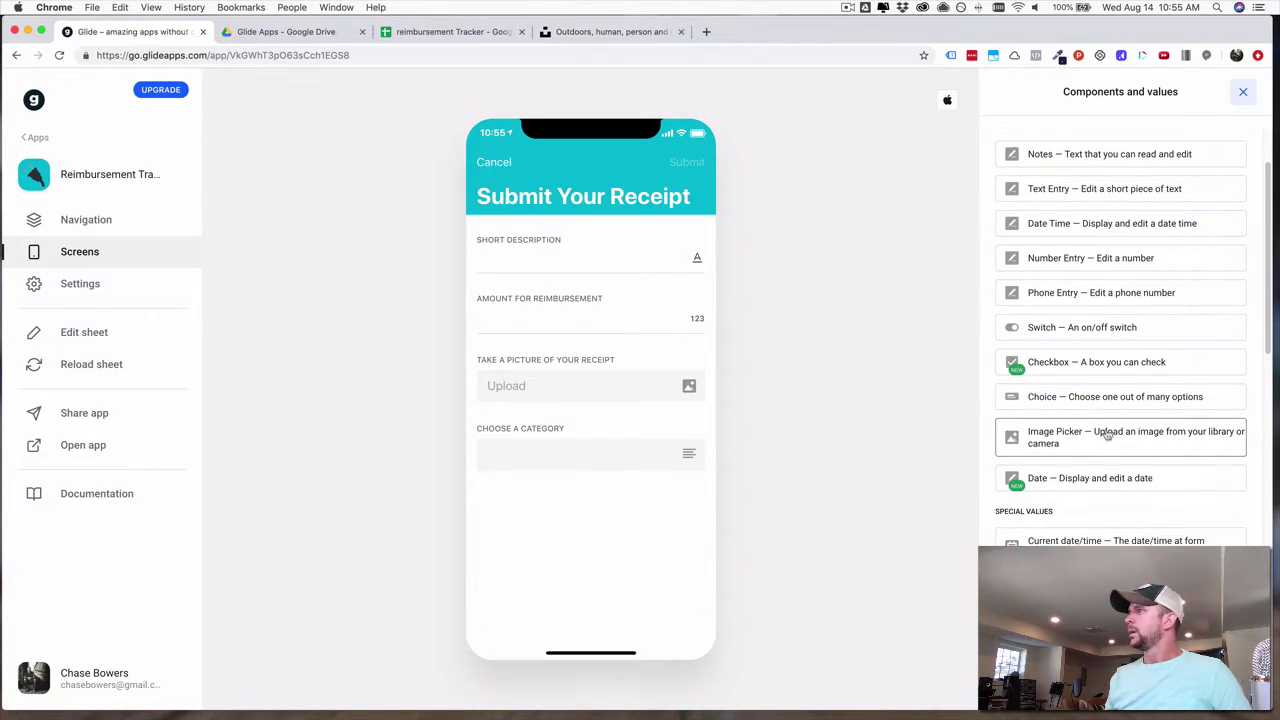
scroll(1106, 434, "up", 2)
left_click(1079, 245)
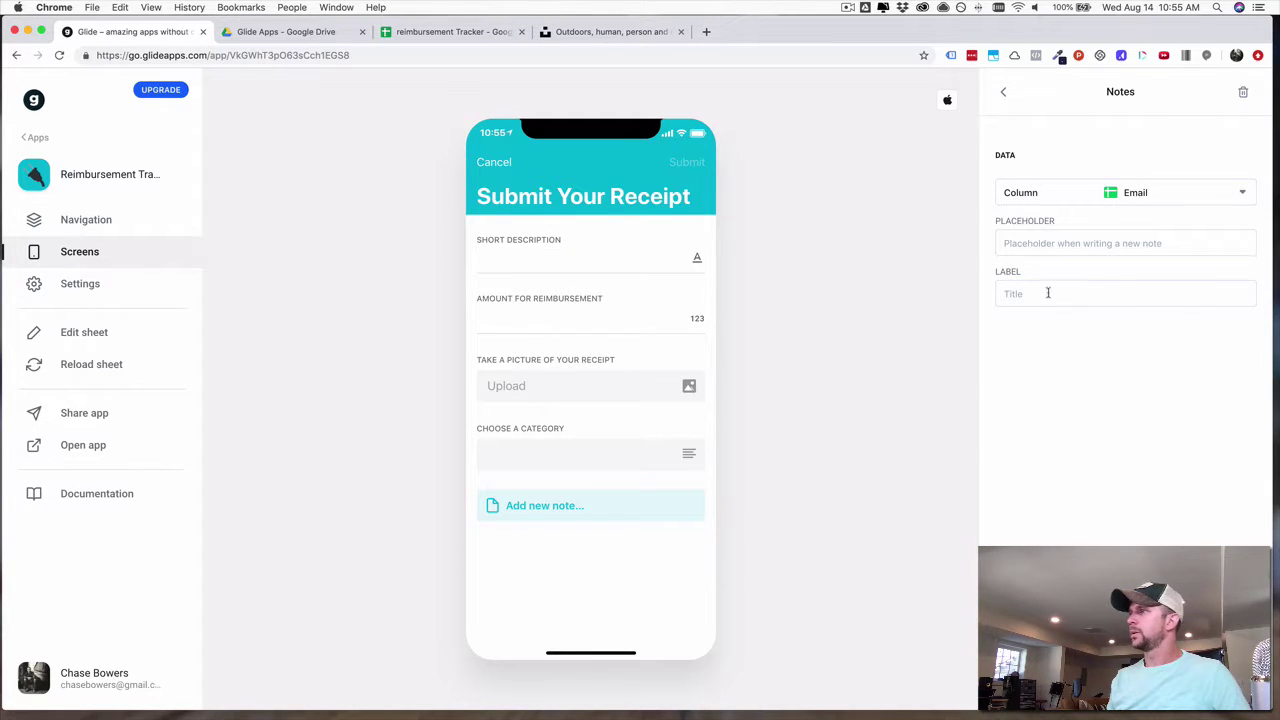
type("Notes/Comments")
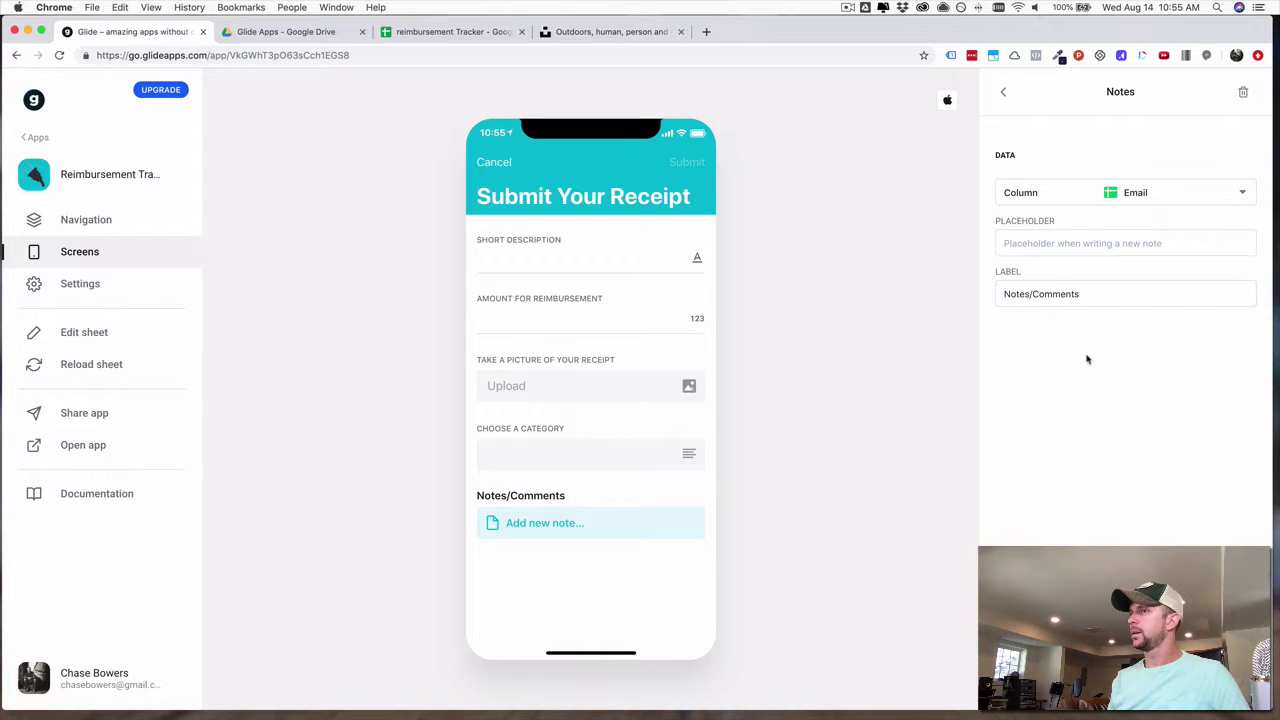
left_click(1111, 194)
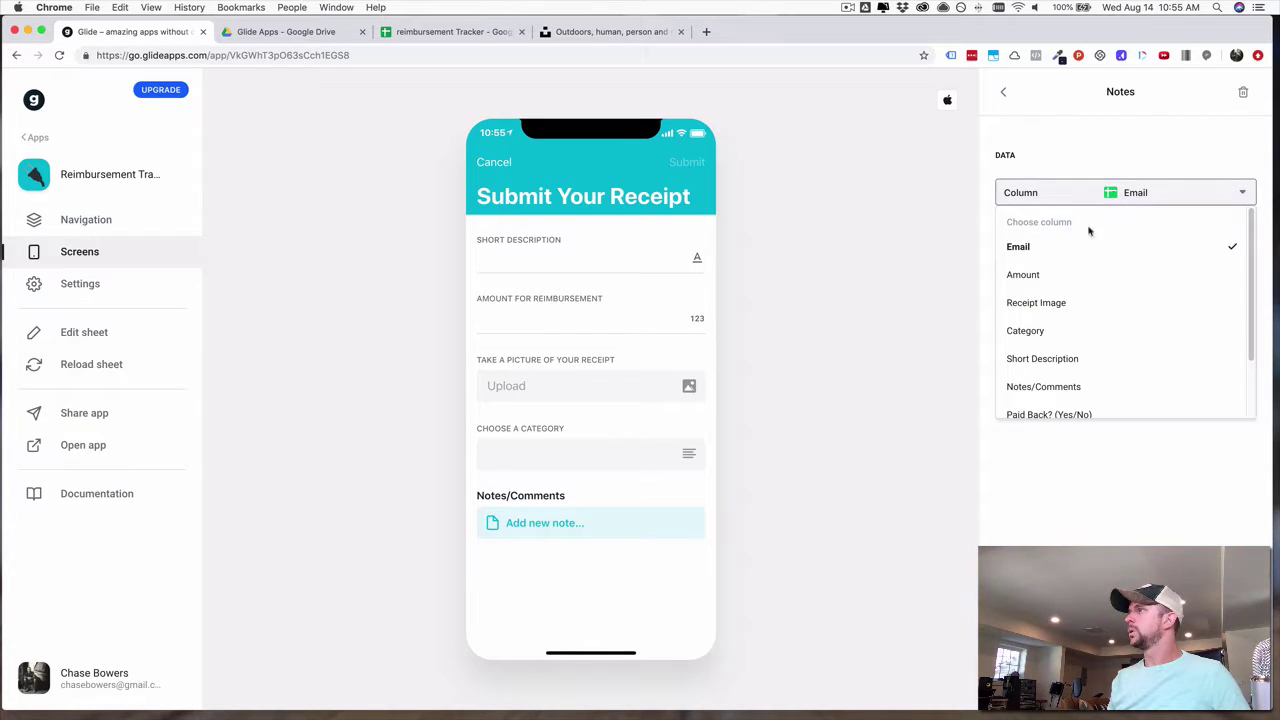
left_click(1060, 387)
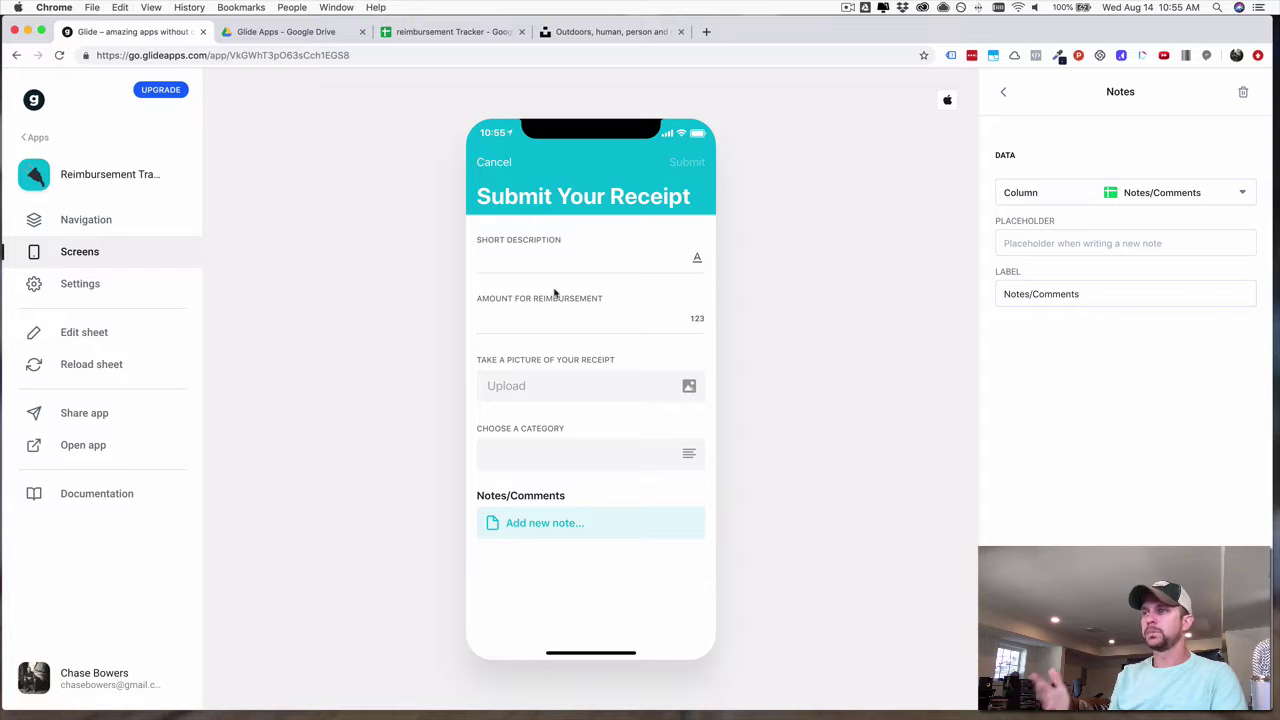
left_click(1004, 92)
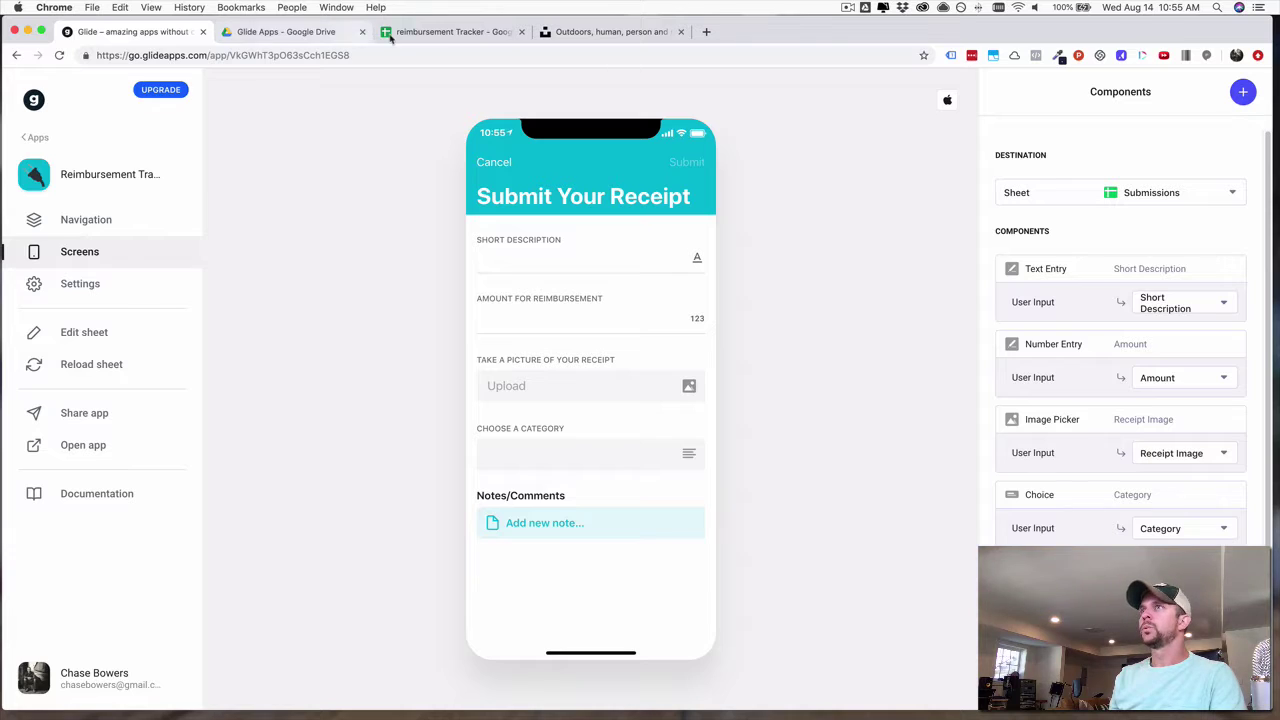
Switch to the reimbursement Tracker spreadsheet and check the Email and Date Submitted columns of the Submissions sheet.
left_click(440, 31)
left_click(80, 193)
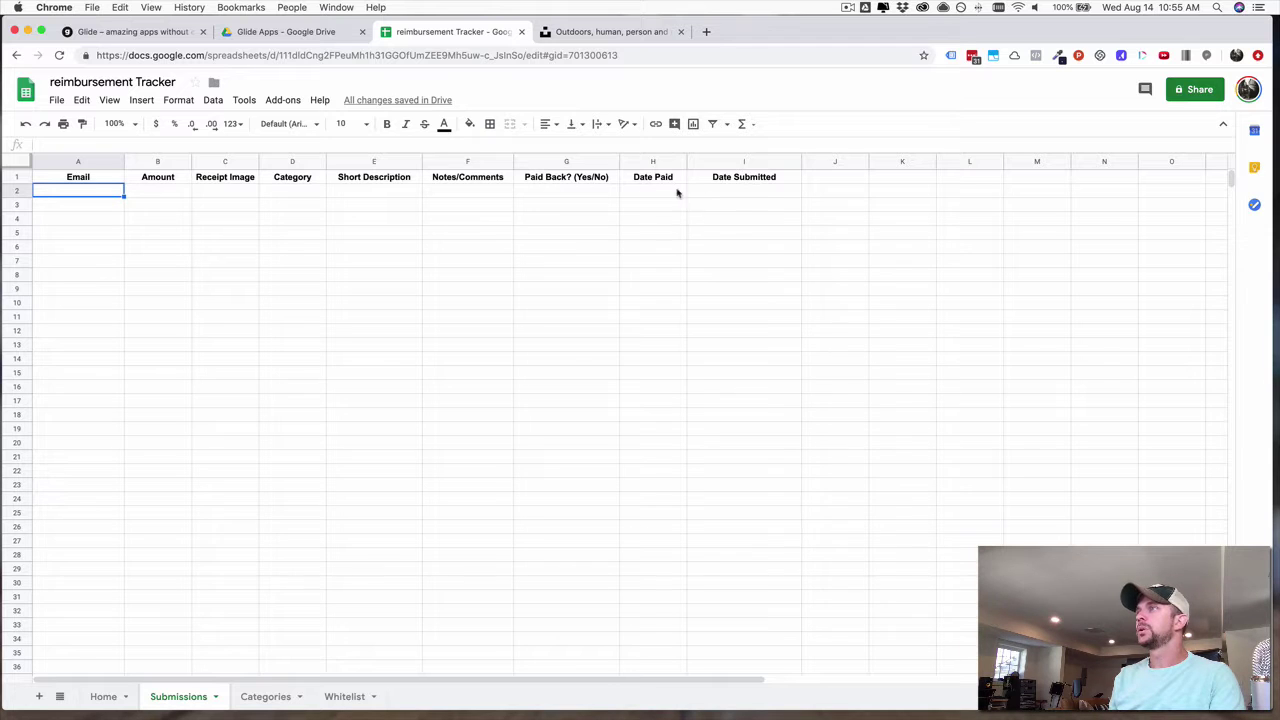
left_click(730, 193)
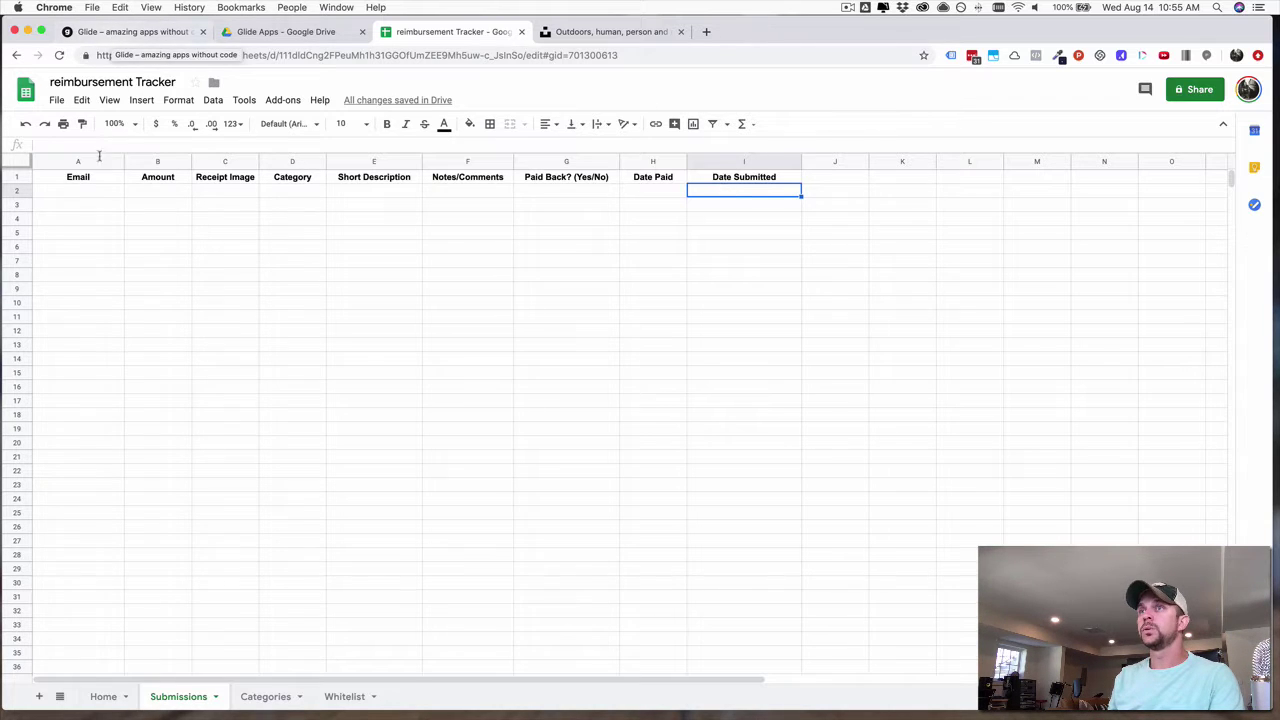
left_click(140, 31)
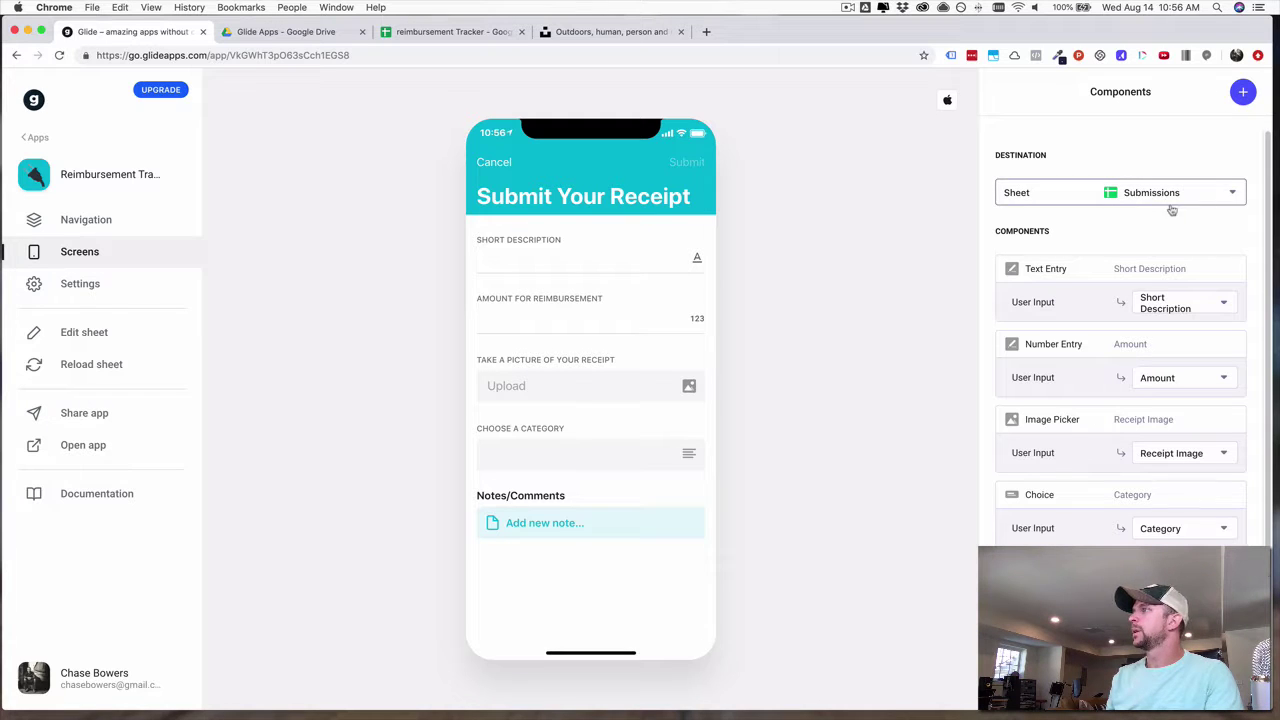
left_click(1241, 95)
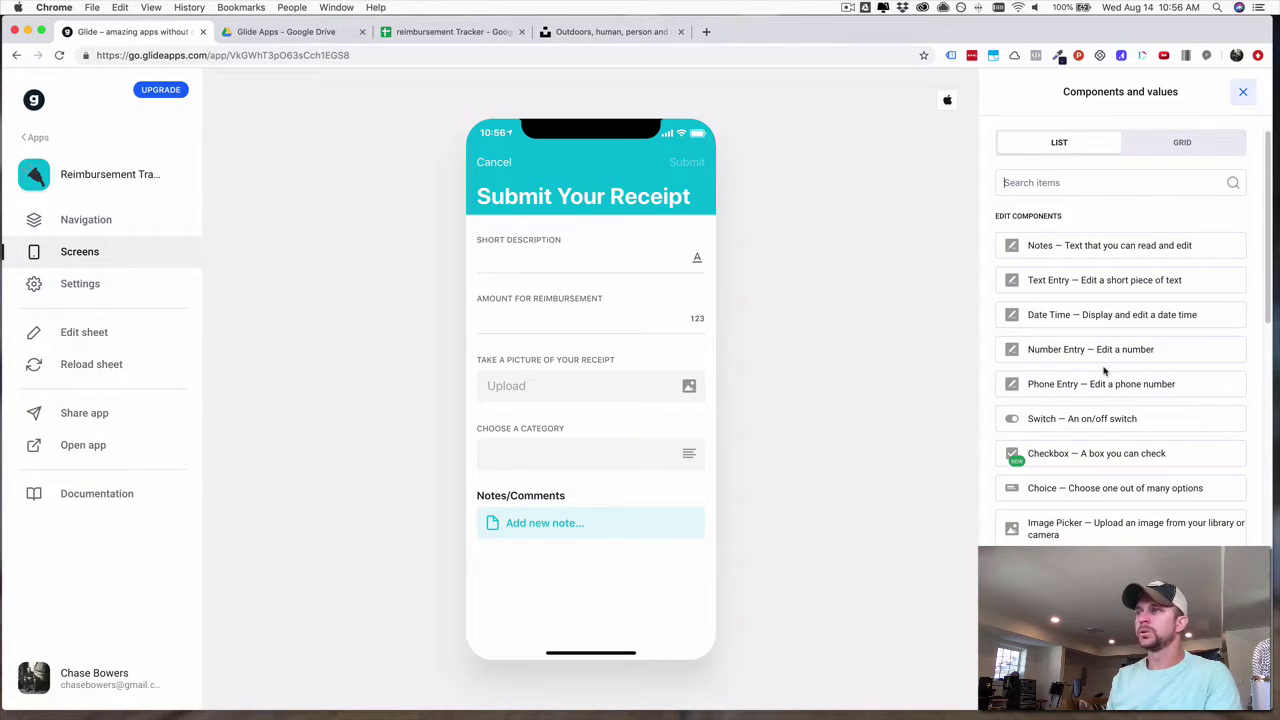
scroll(1083, 345, "down", 5)
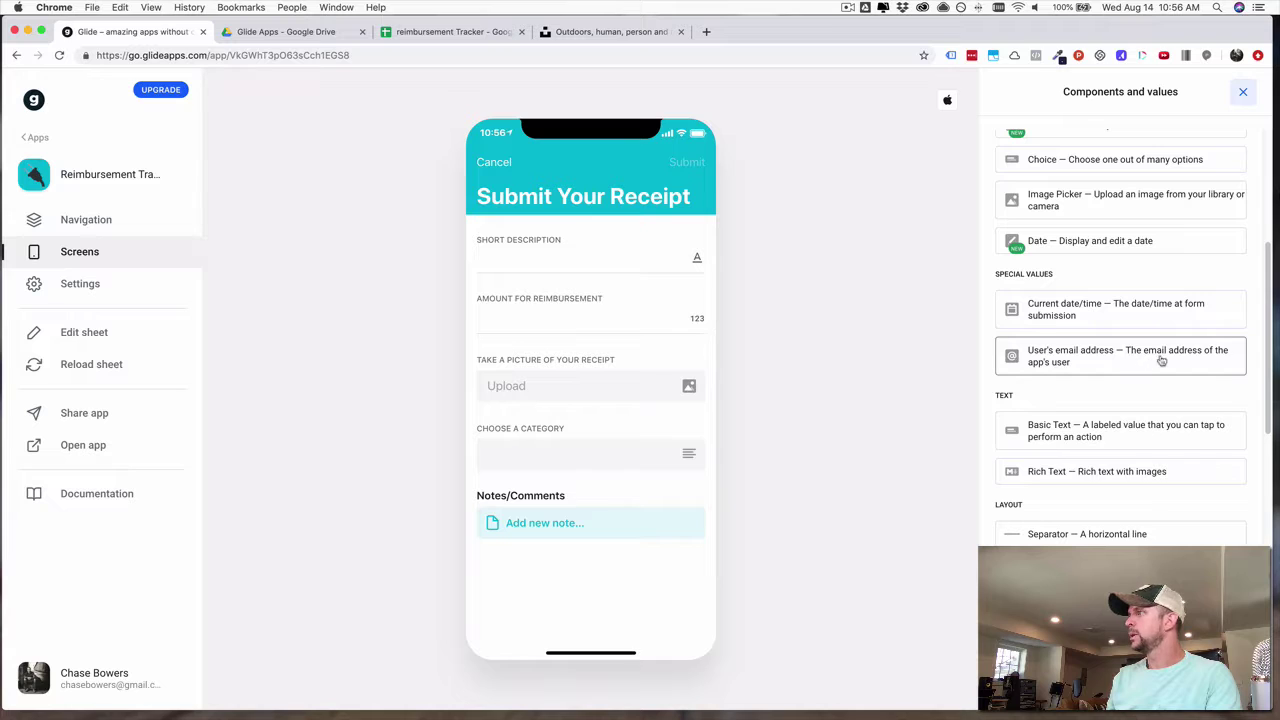
left_click(1087, 366)
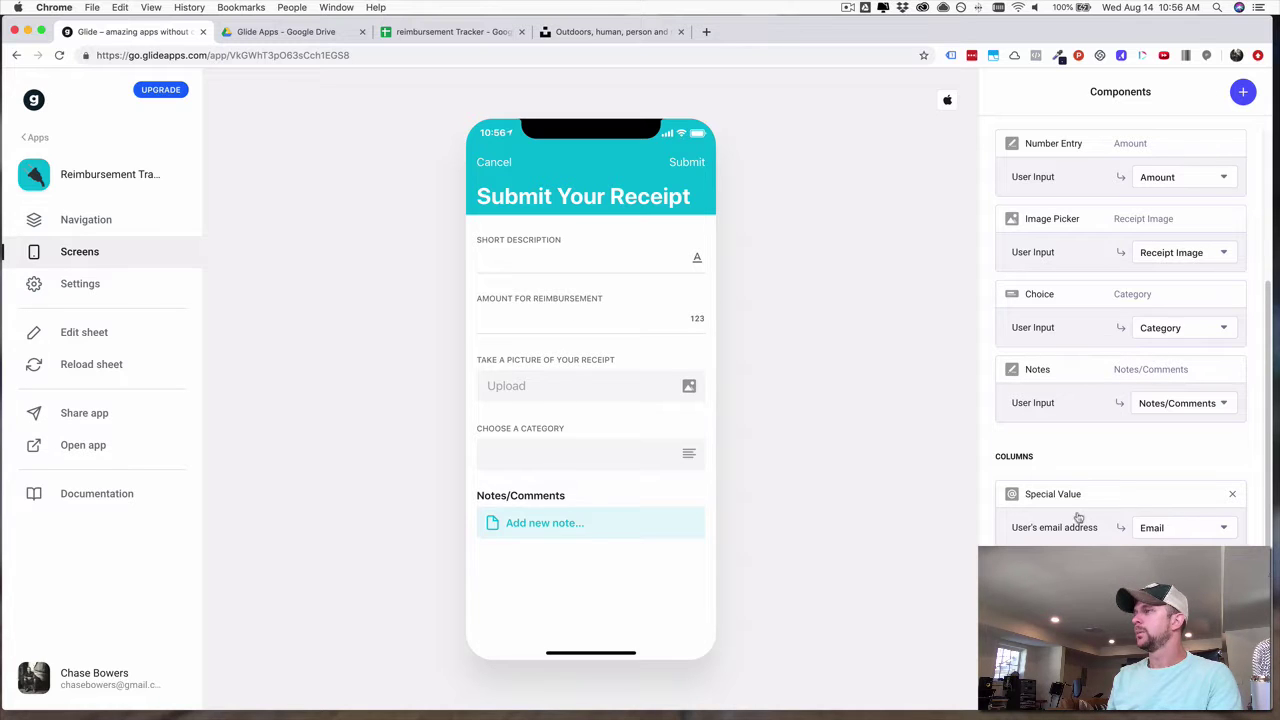
left_click(1148, 535)
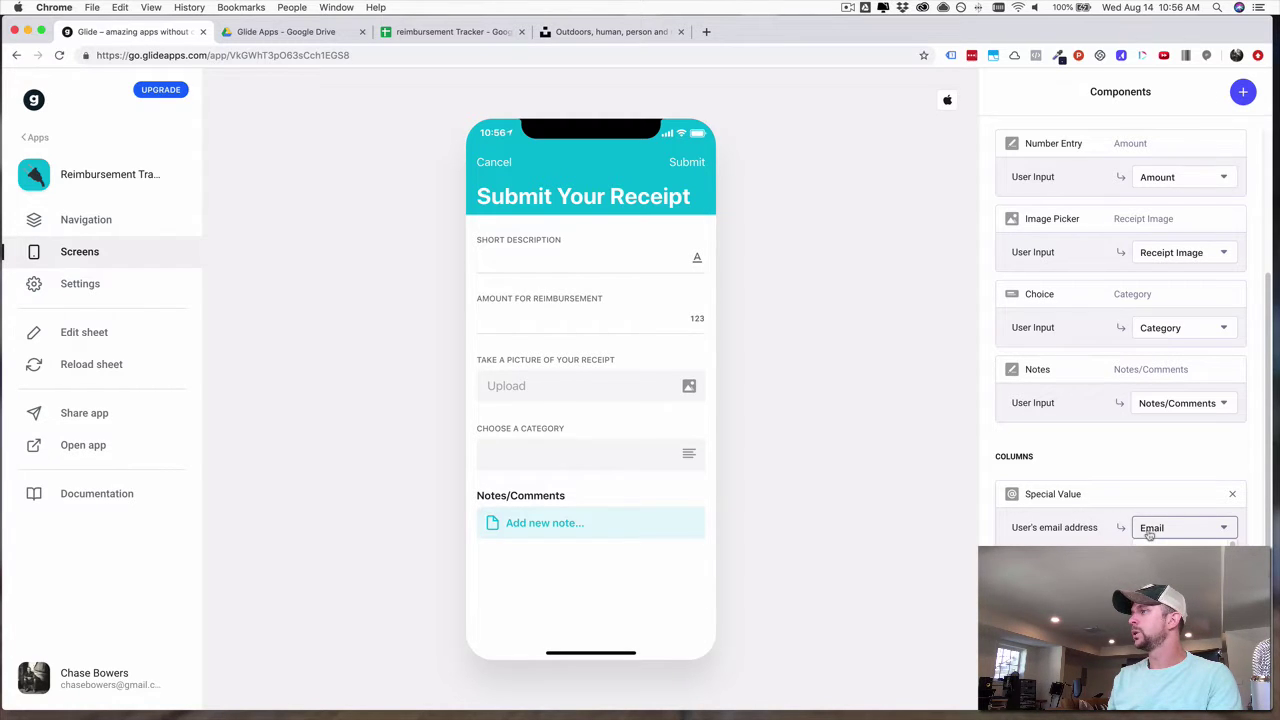
left_click(1065, 540)
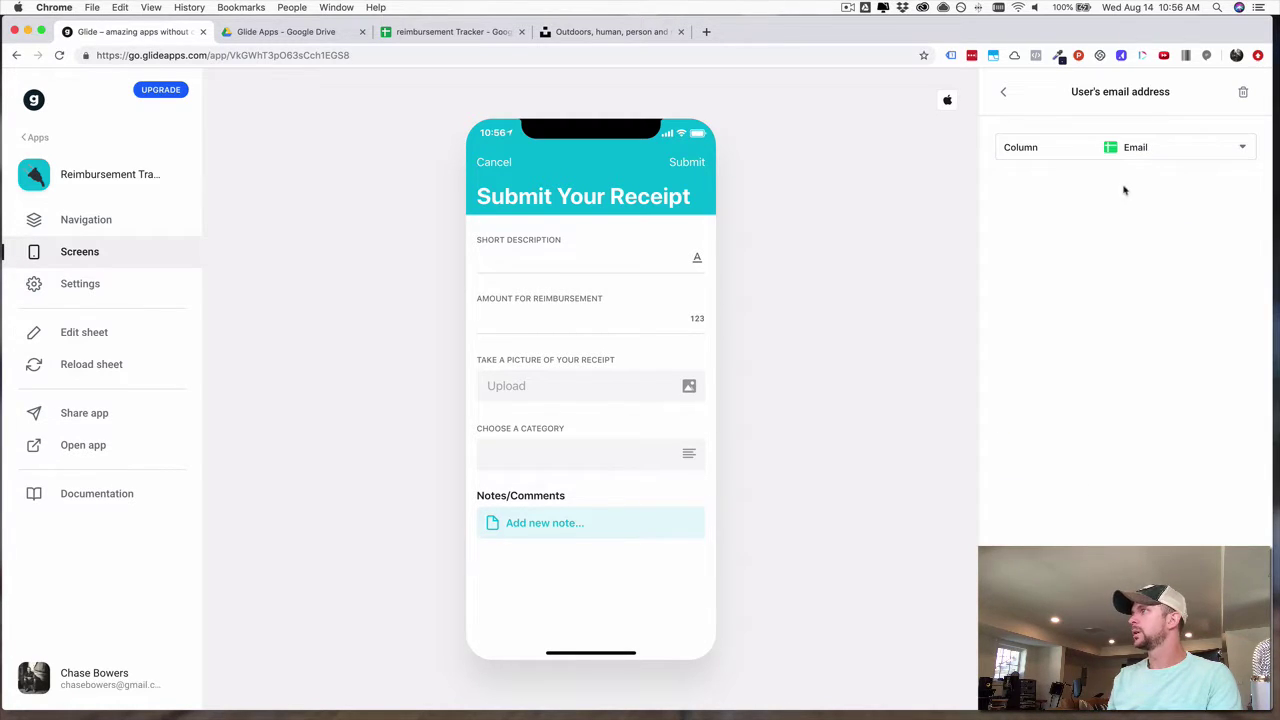
left_click(1004, 92)
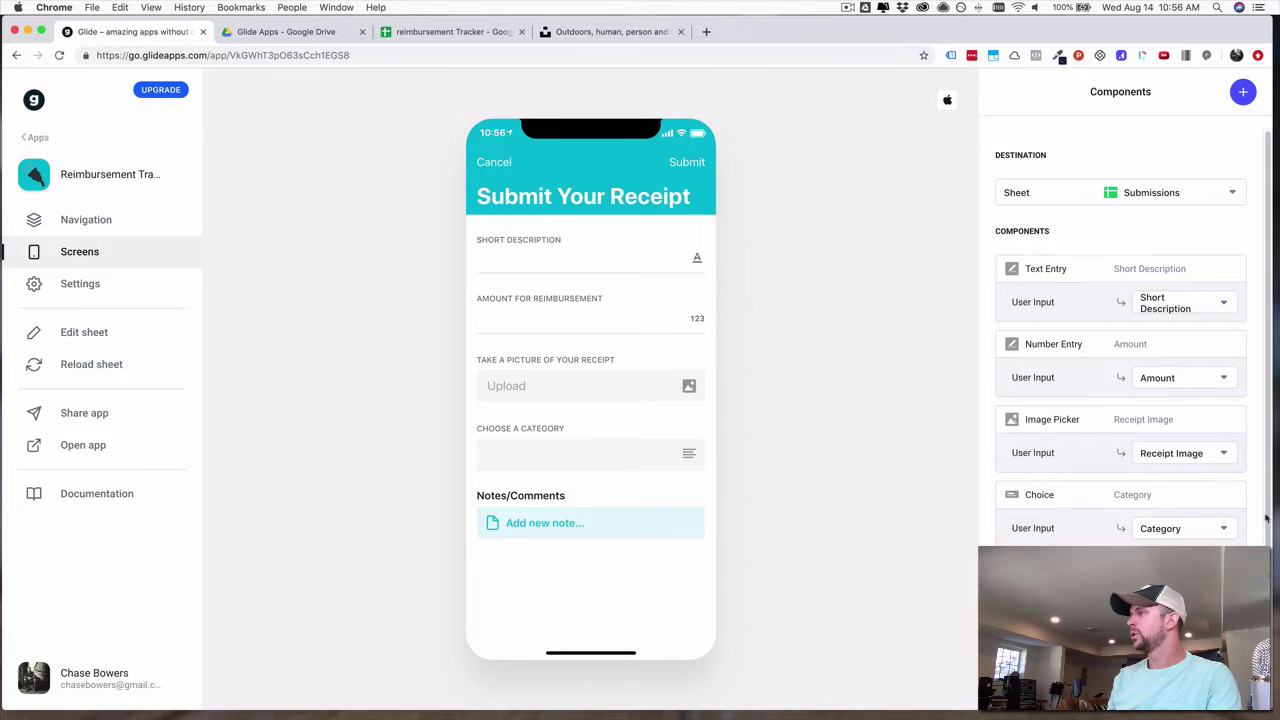
scroll(1120, 400, "down", 3)
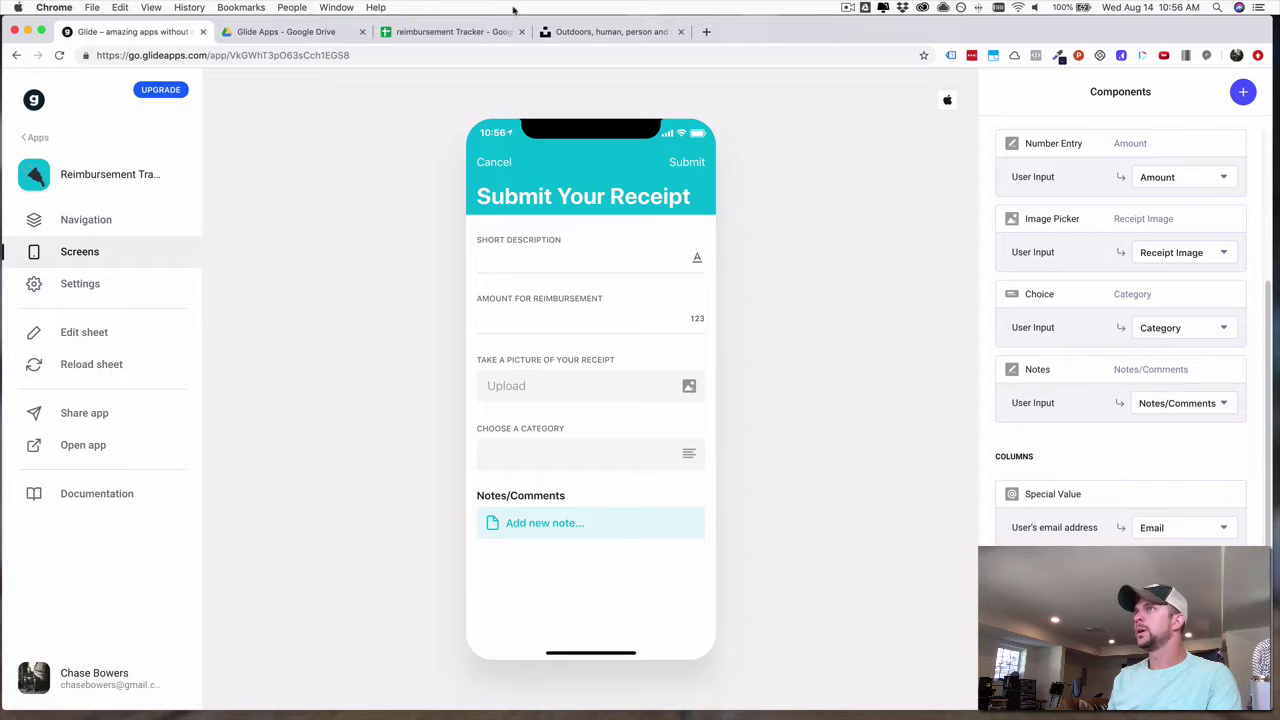
Check the Submissions columns in the reimbursement Tracker spreadsheet and, back in Glide, add the Current date/time special value mapped to Date Submitted.
left_click(416, 33)
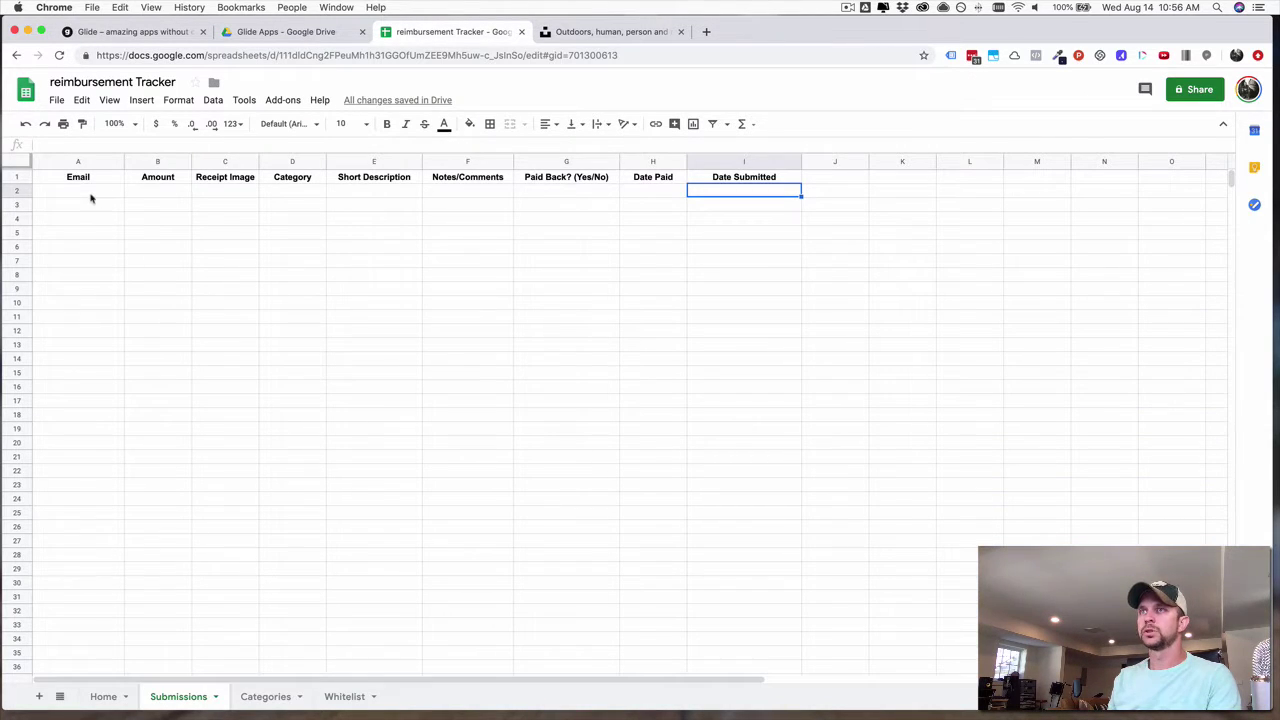
left_click(108, 31)
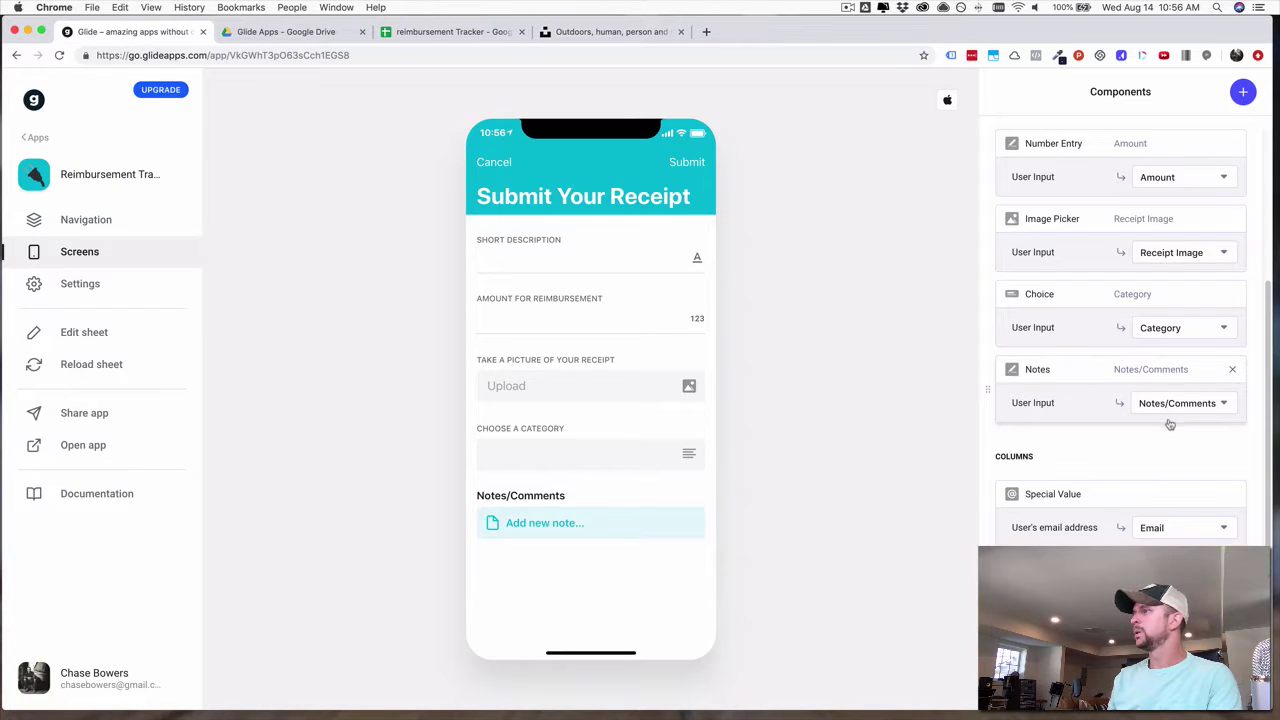
left_click(1243, 93)
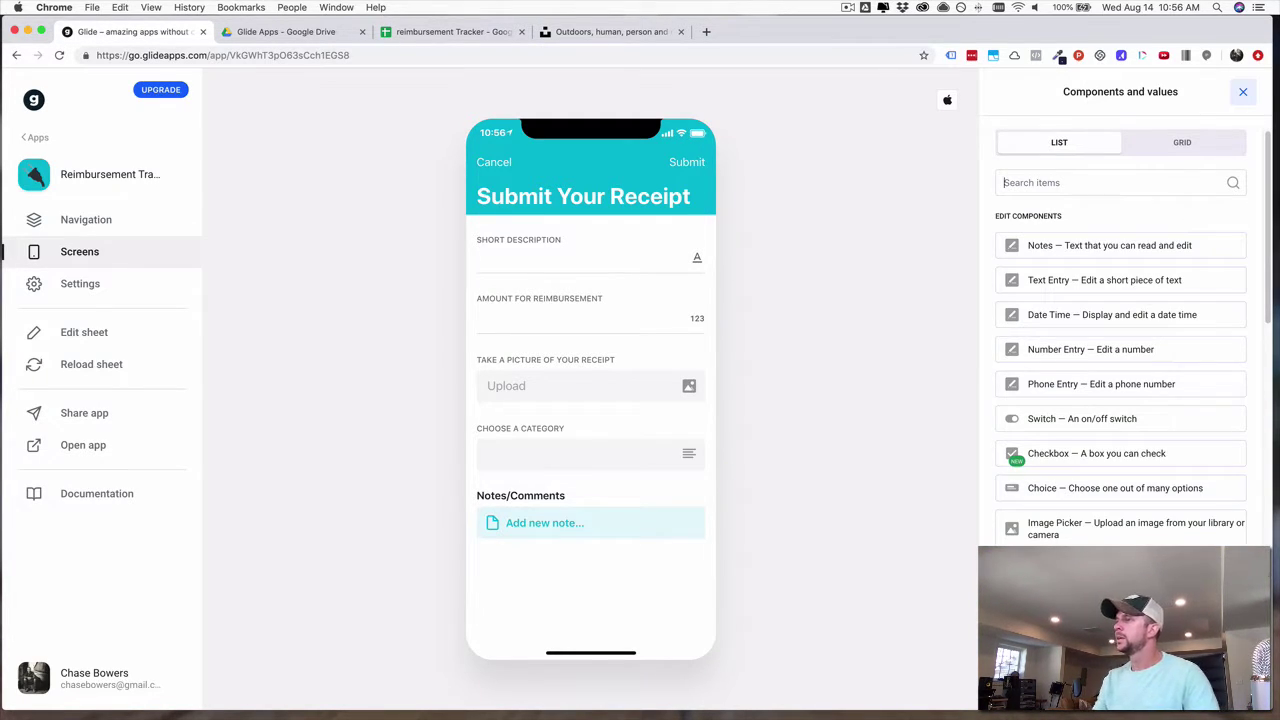
scroll(1051, 531, "down", 2)
left_click(1051, 531)
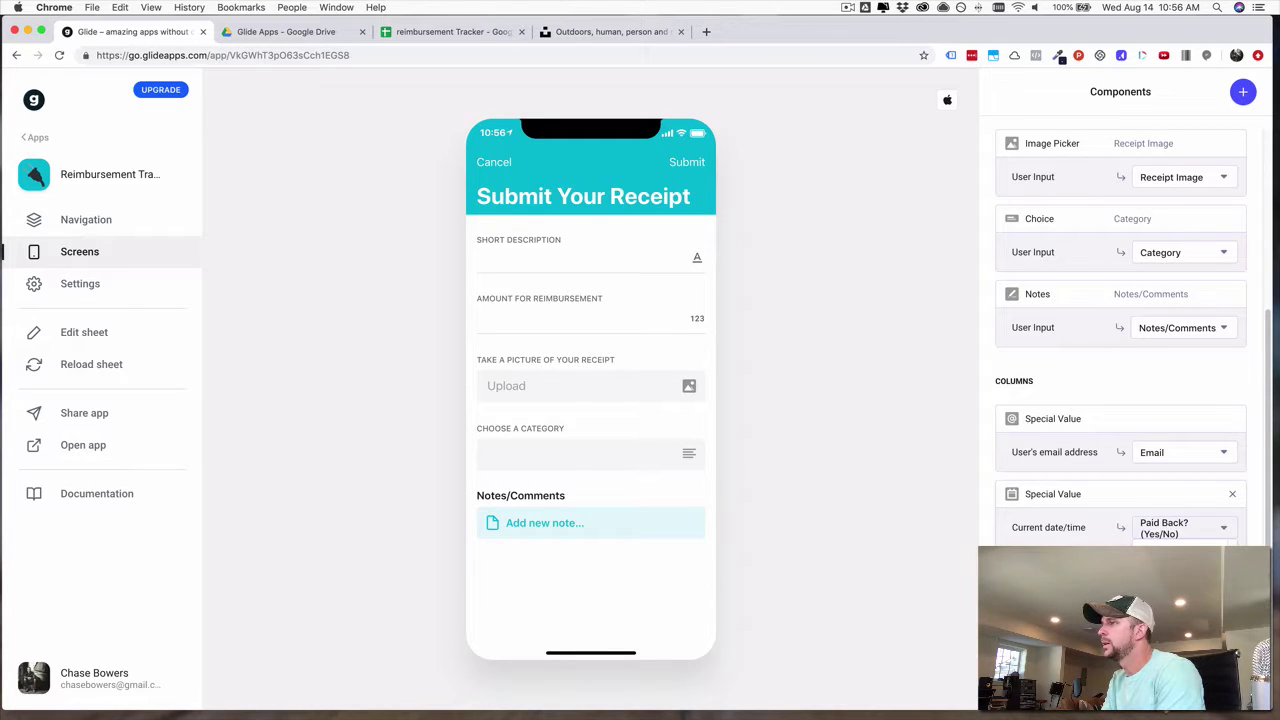
left_click(1180, 527)
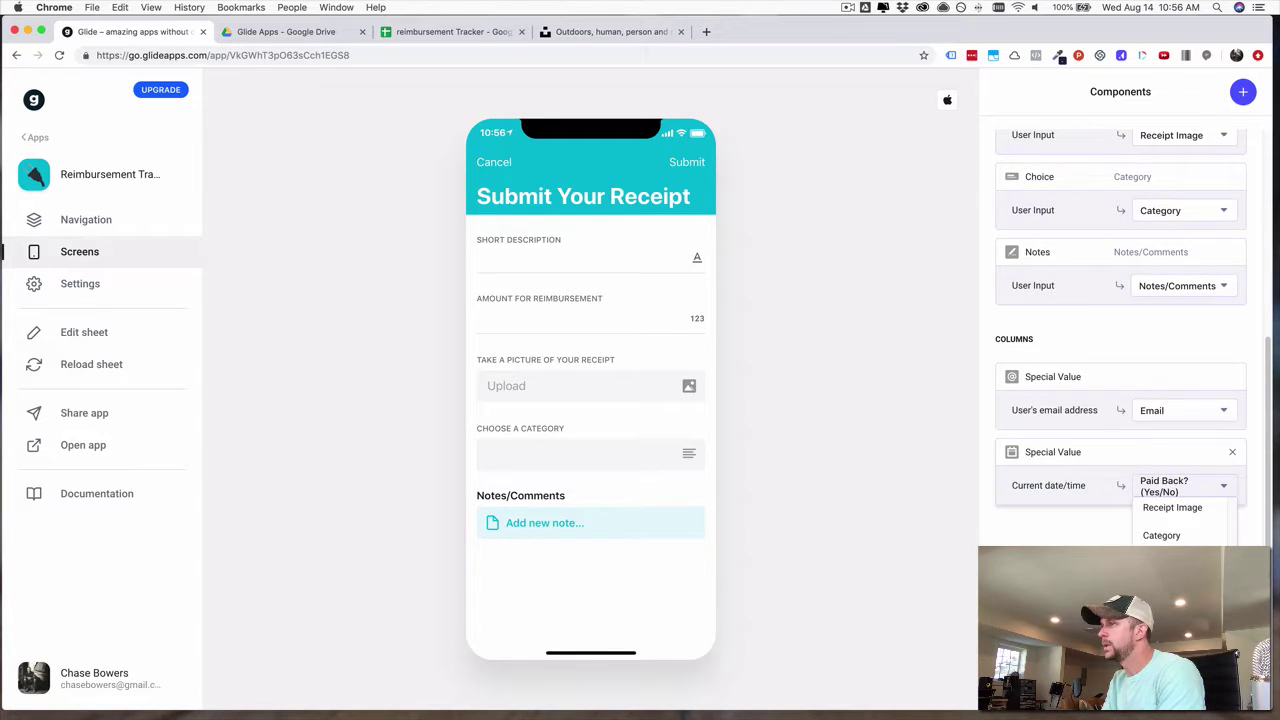
left_click(1175, 605)
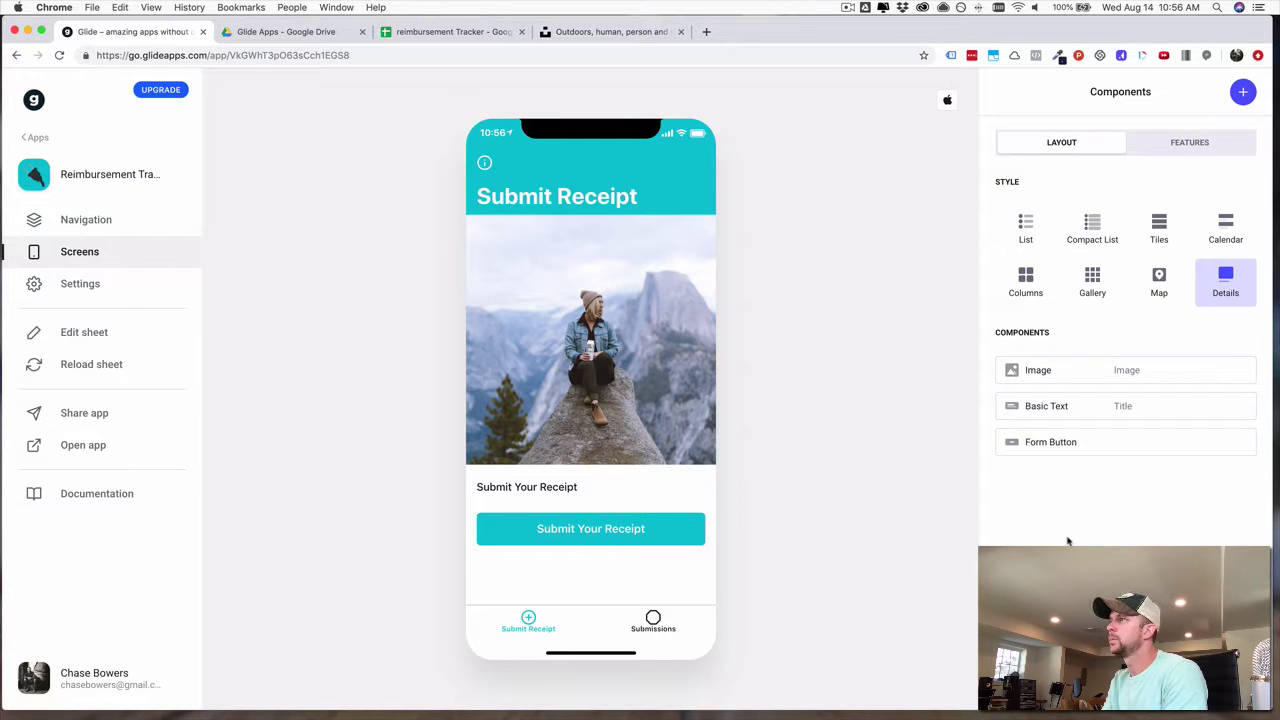
Reopen the Submit Your Receipt form, review its component and special value mappings, and return to the Submit Receipt screen.
left_click(595, 539)
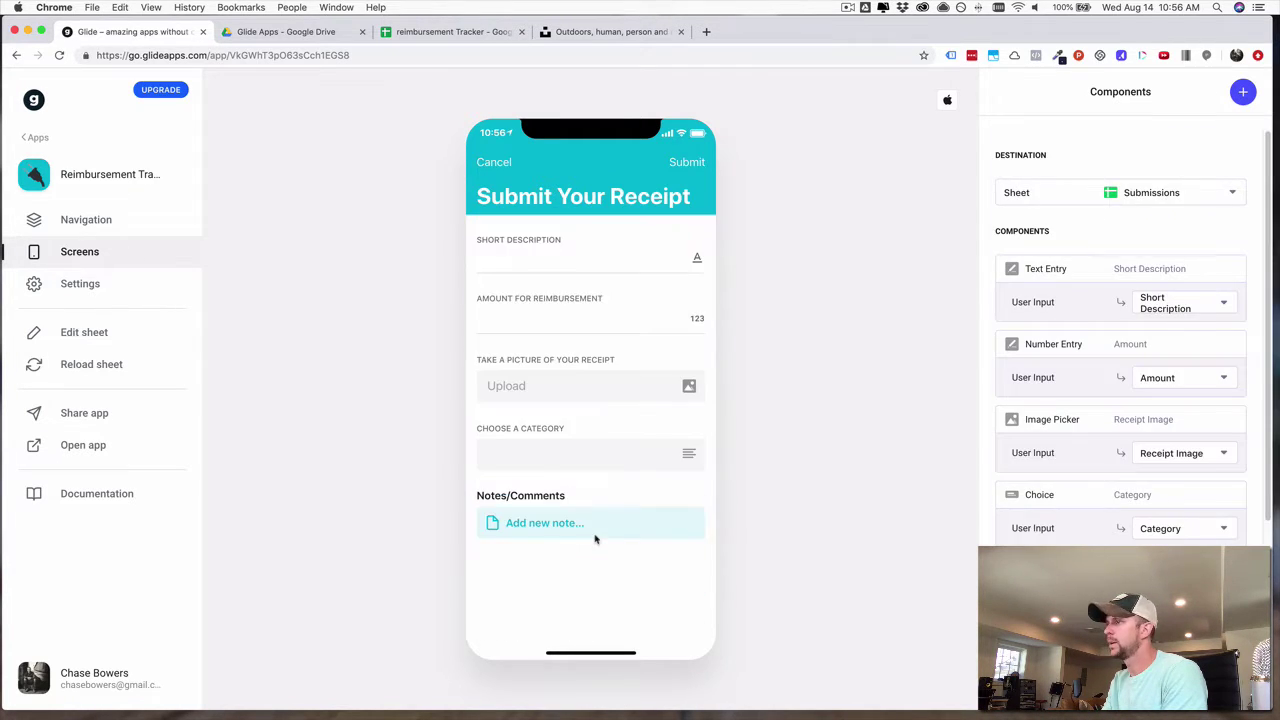
scroll(1063, 529, "down", 5)
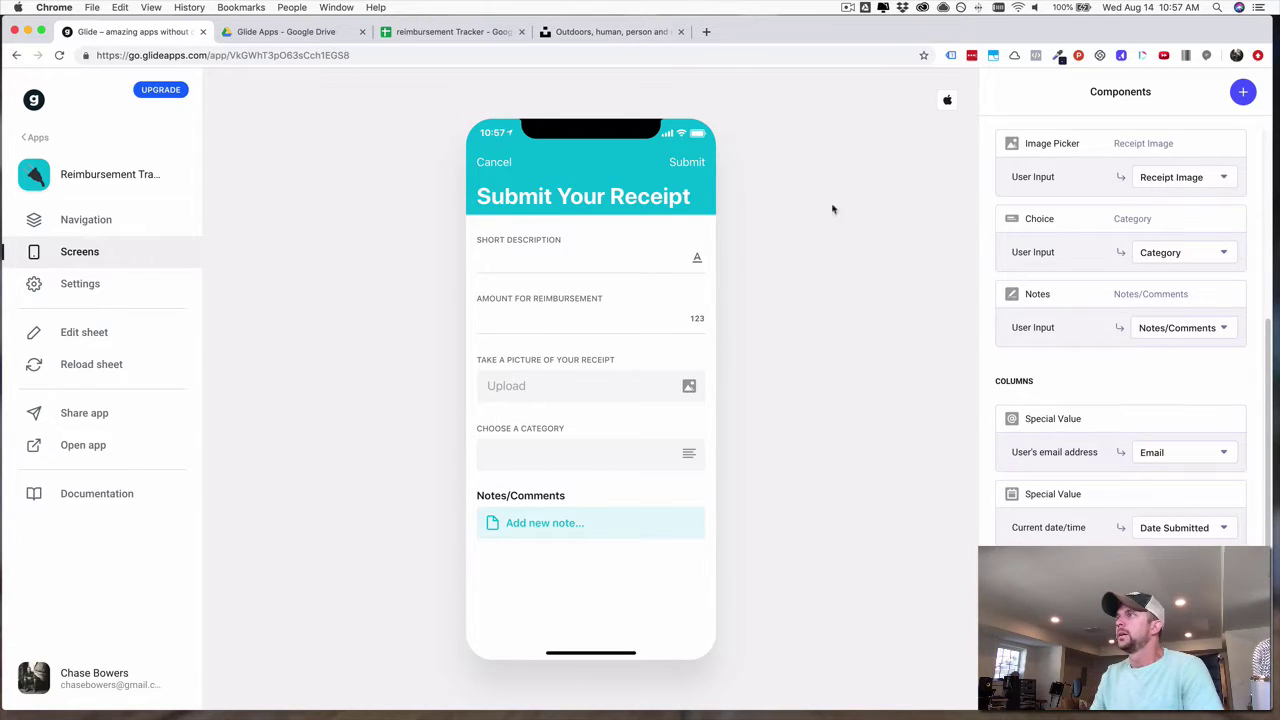
scroll(1023, 291, "up", 5)
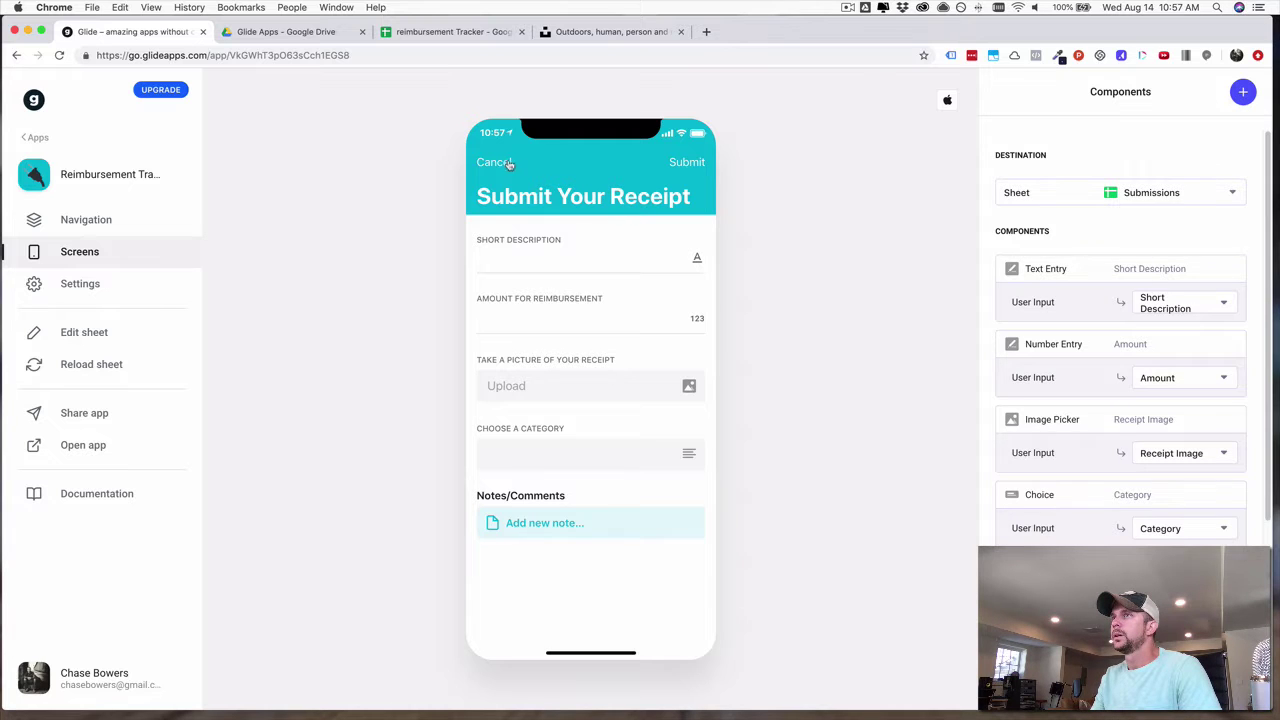
left_click(509, 164)
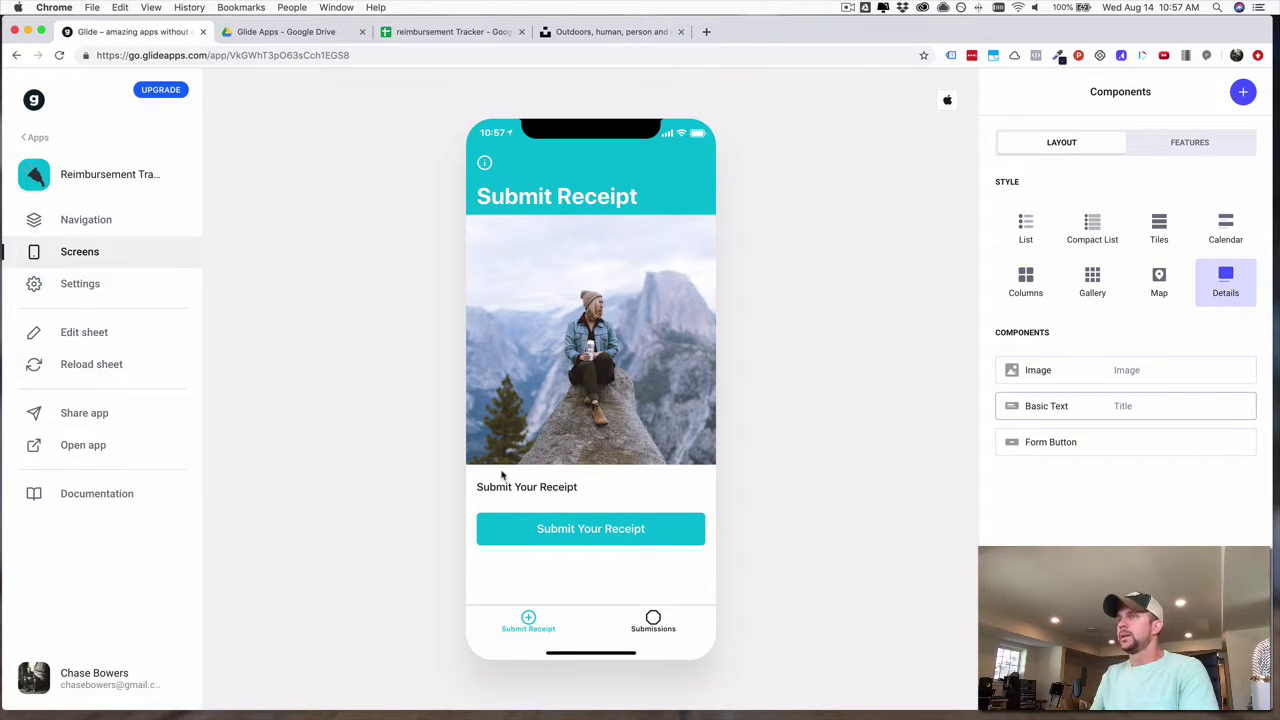
Open the Submit Your Receipt form in the app preview and enter Test as the short description and 75 as the amount.
left_click(603, 538)
left_click(535, 259)
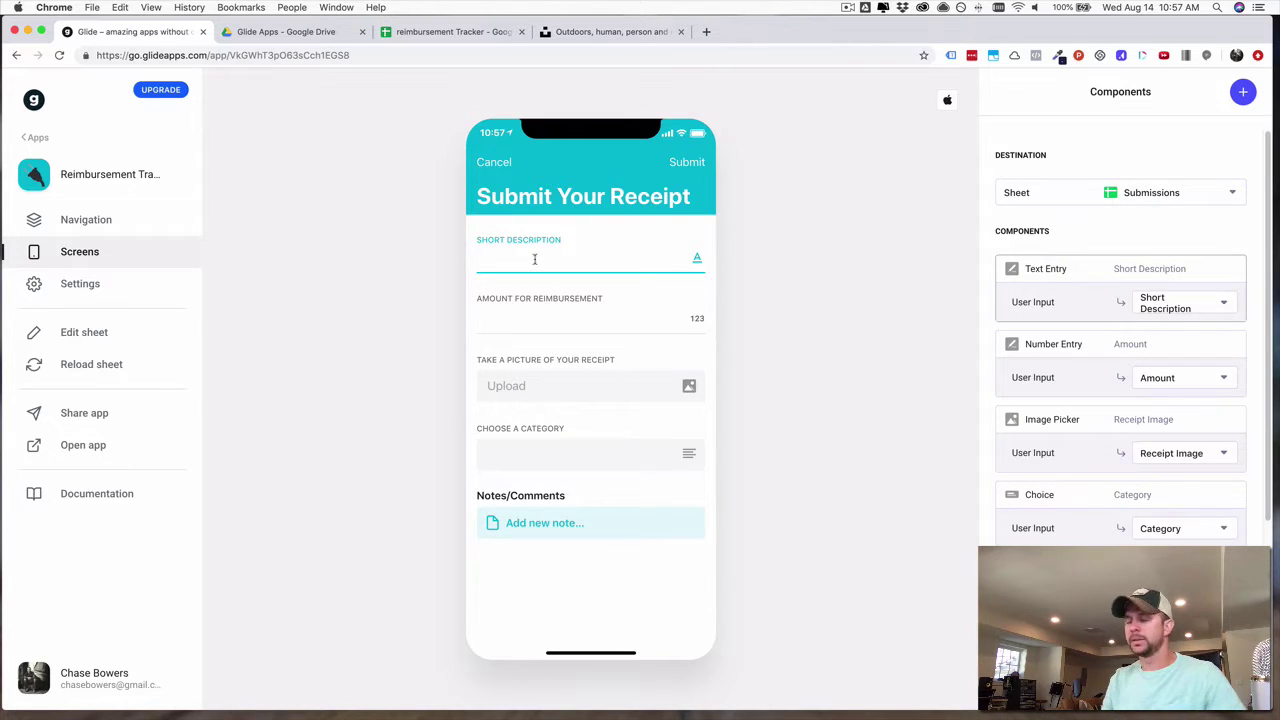
type("Test")
key("Tab")
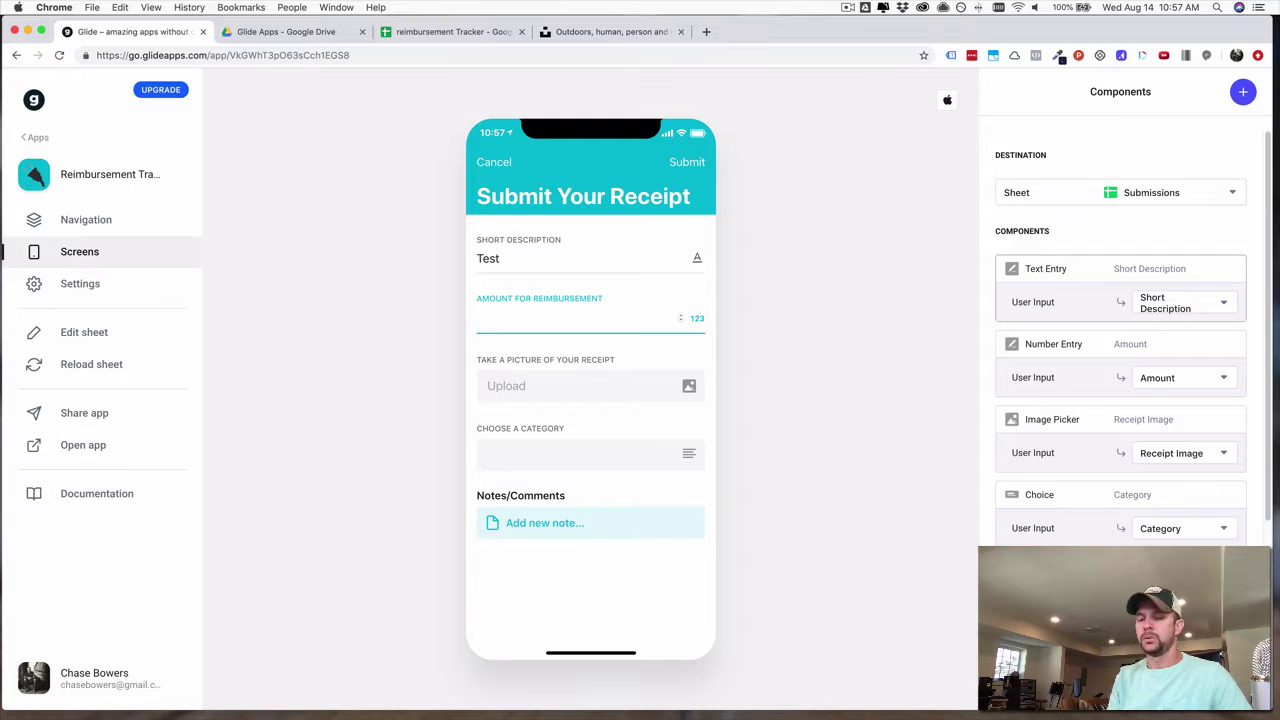
key("Tab")
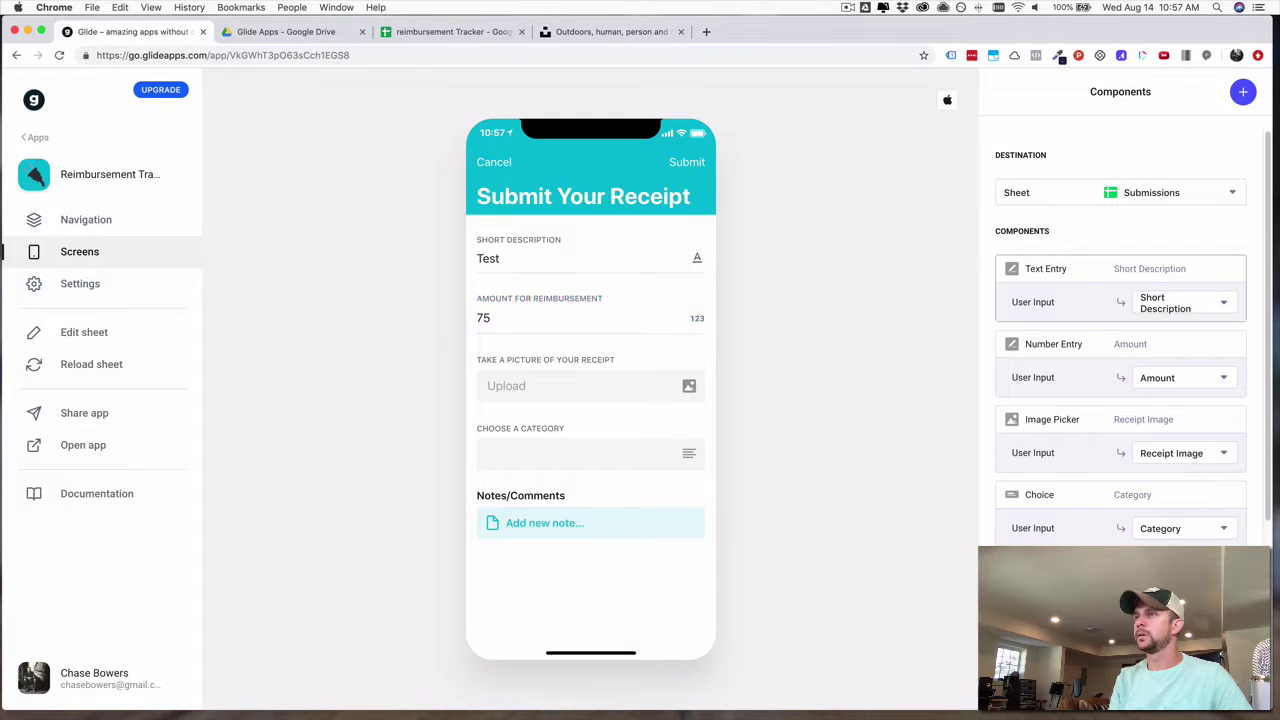
Upload a headshot JPG as the receipt picture and choose Personal/Family Fun as the category.
left_click(686, 386)
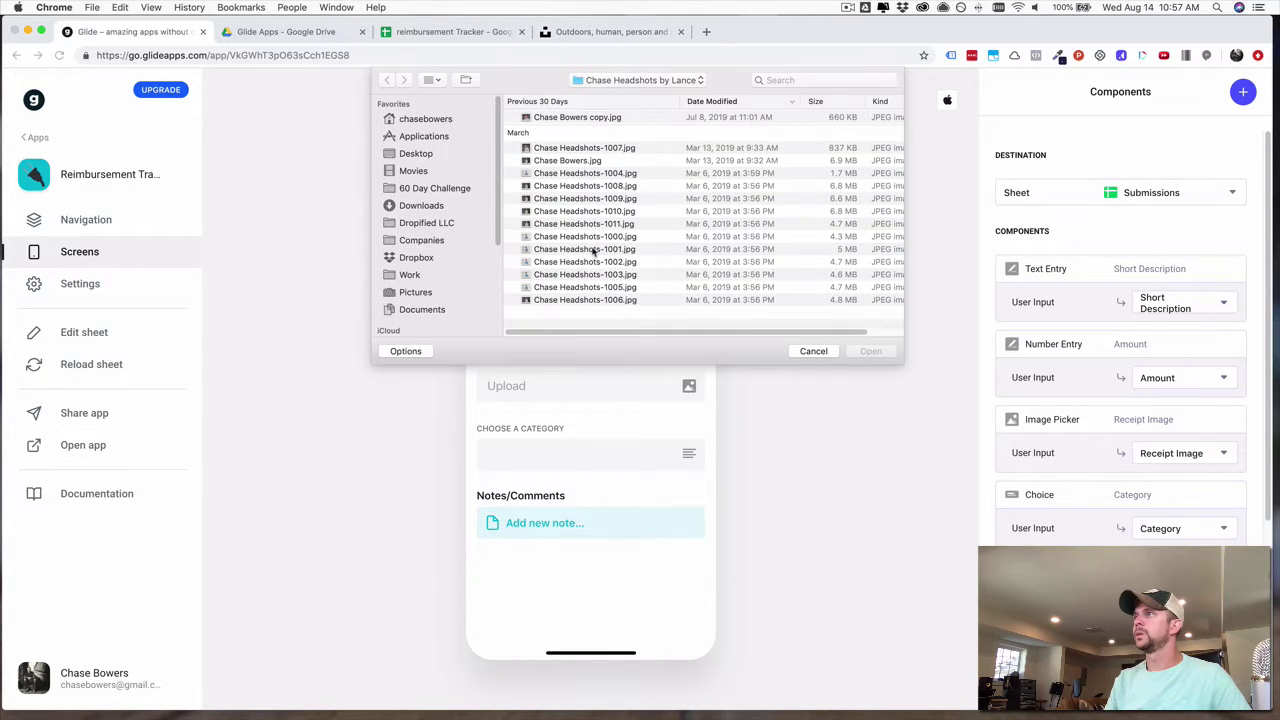
double_click(588, 149)
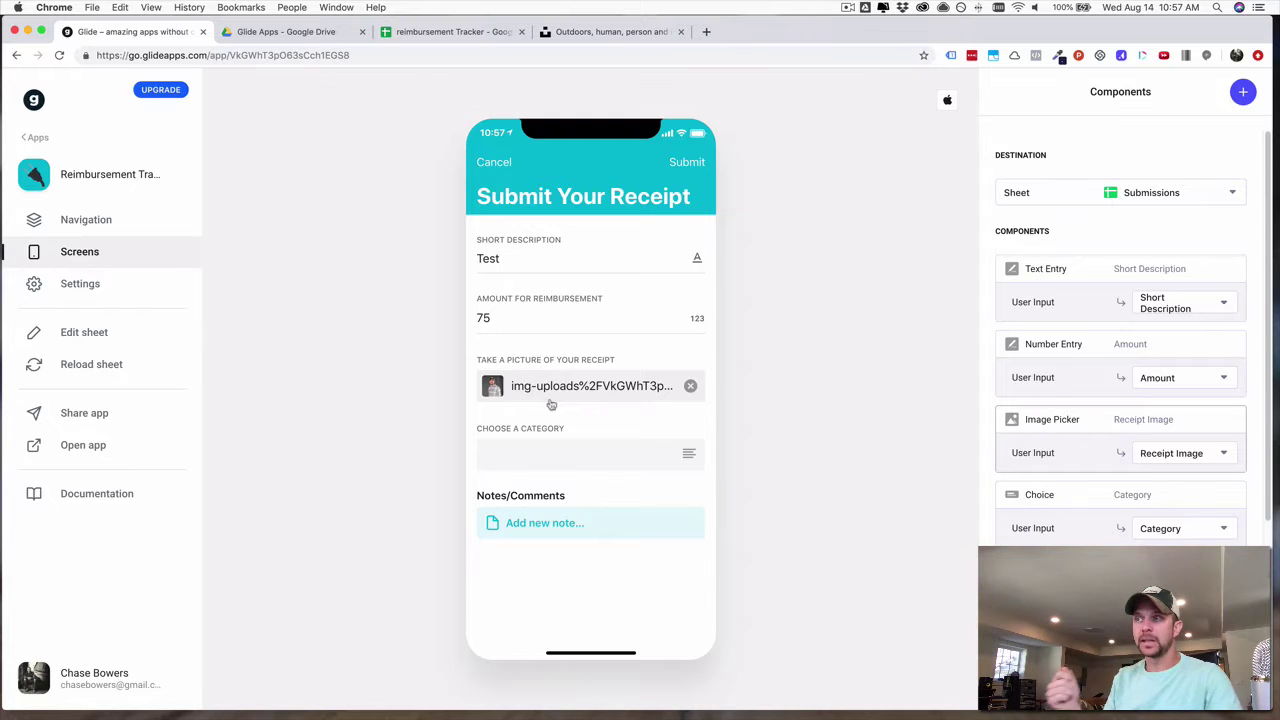
left_click(567, 456)
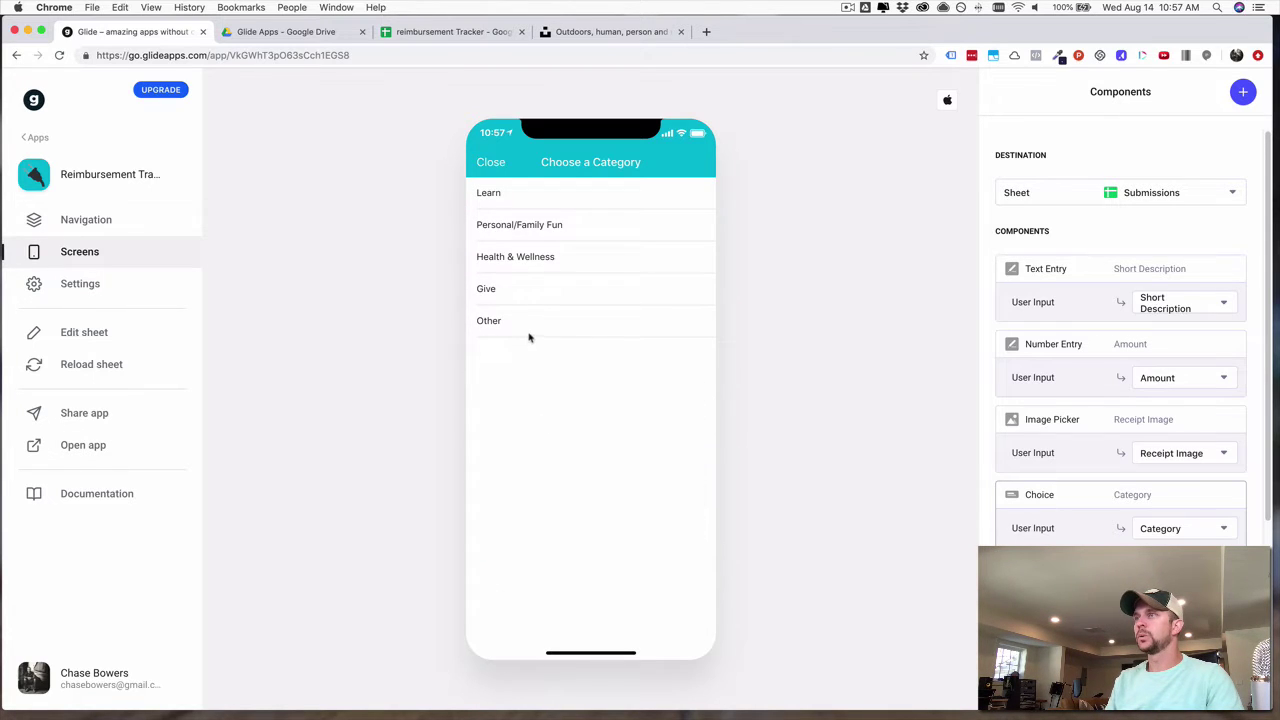
left_click(519, 226)
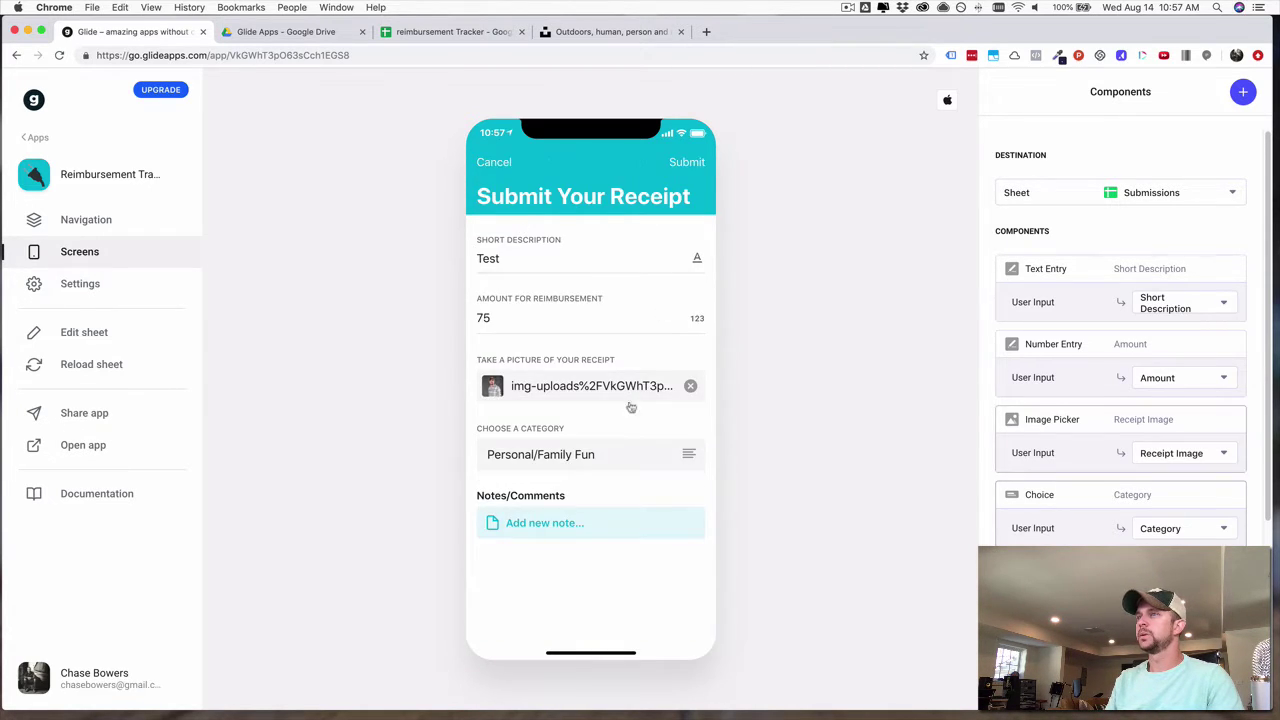
Add the note "Test note" under Notes/Comments and submit the receipt form.
left_click(556, 526)
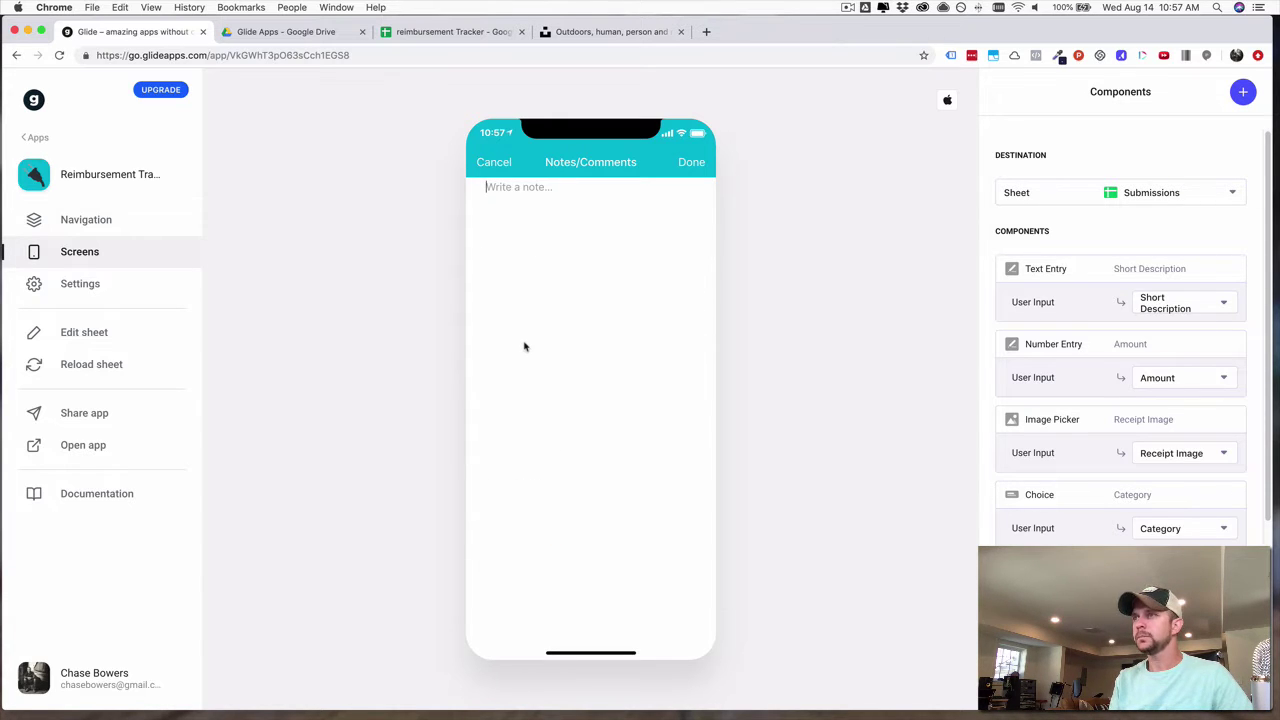
type("Test")
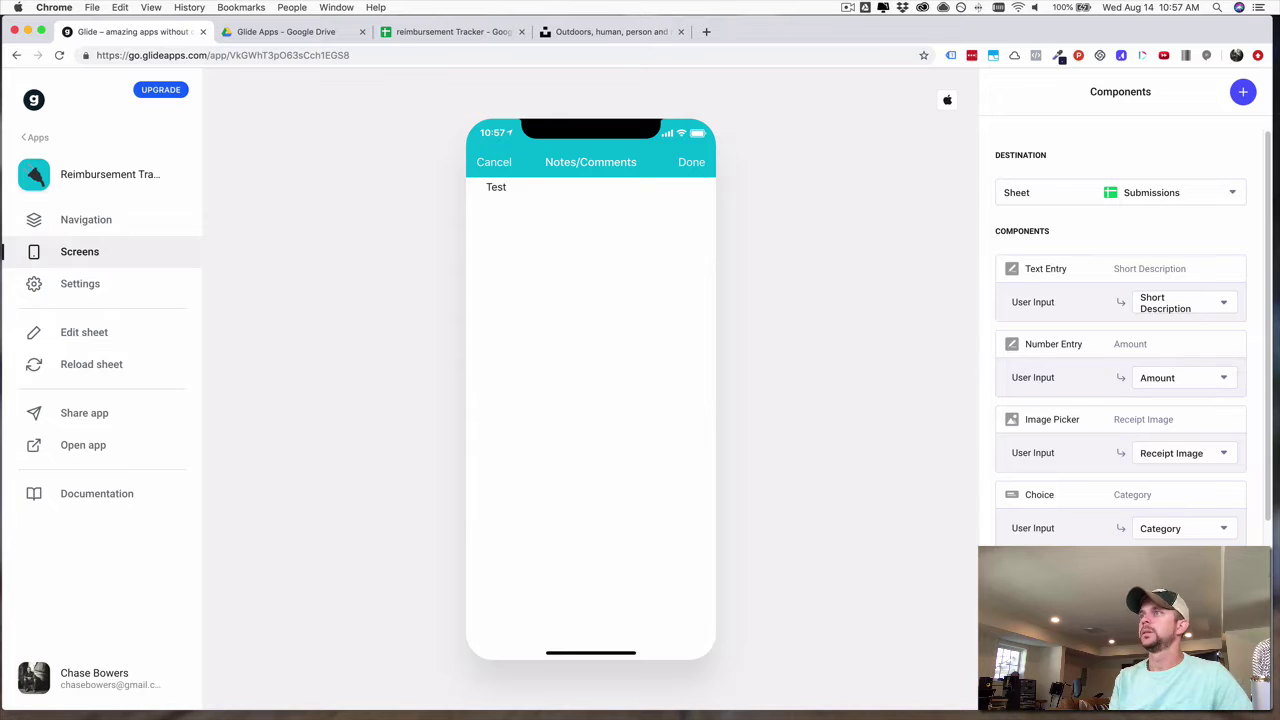
type(" note")
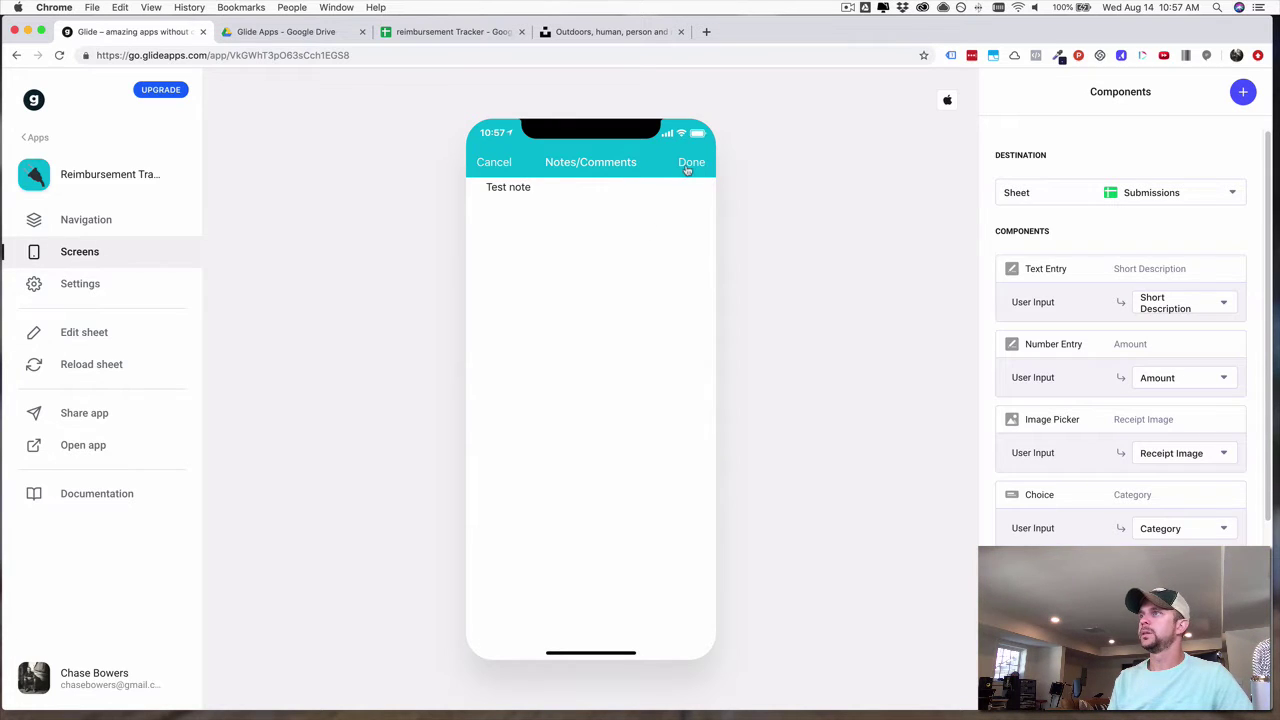
left_click(687, 166)
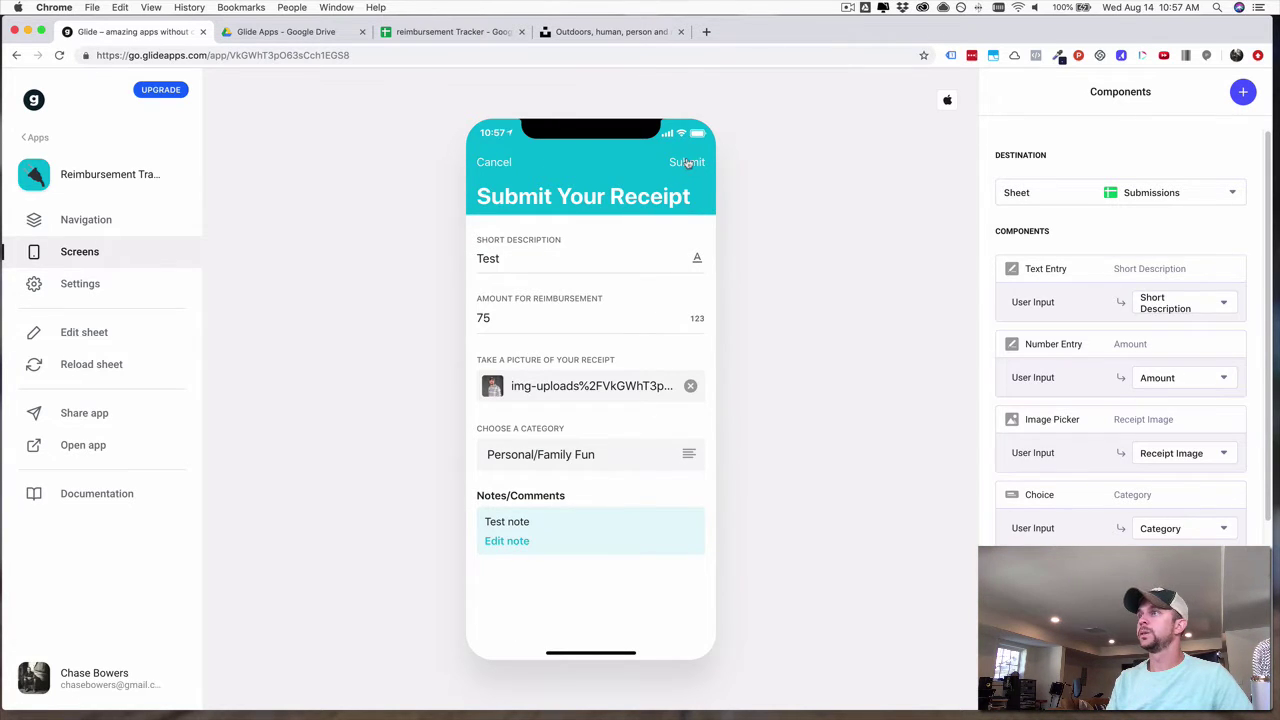
left_click(690, 163)
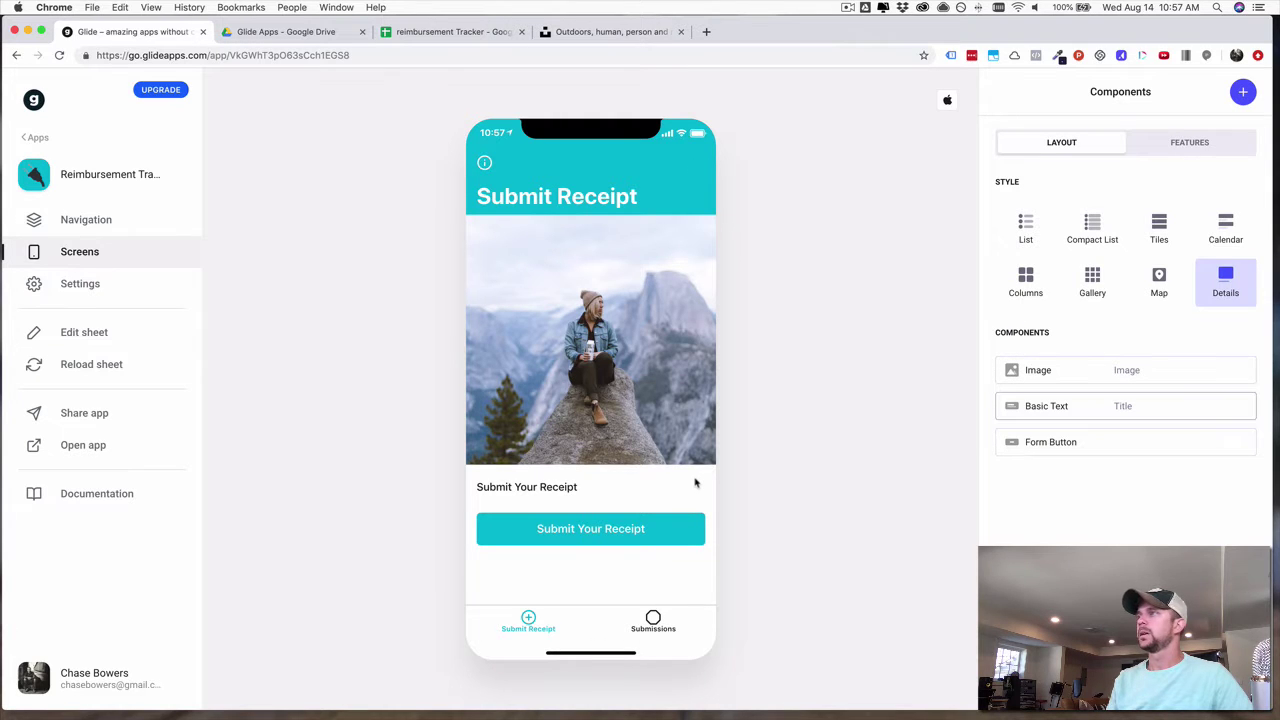
Switch to the reimbursement Tracker spreadsheet and look through the Submissions sheet for the test submission's row.
left_click(427, 35)
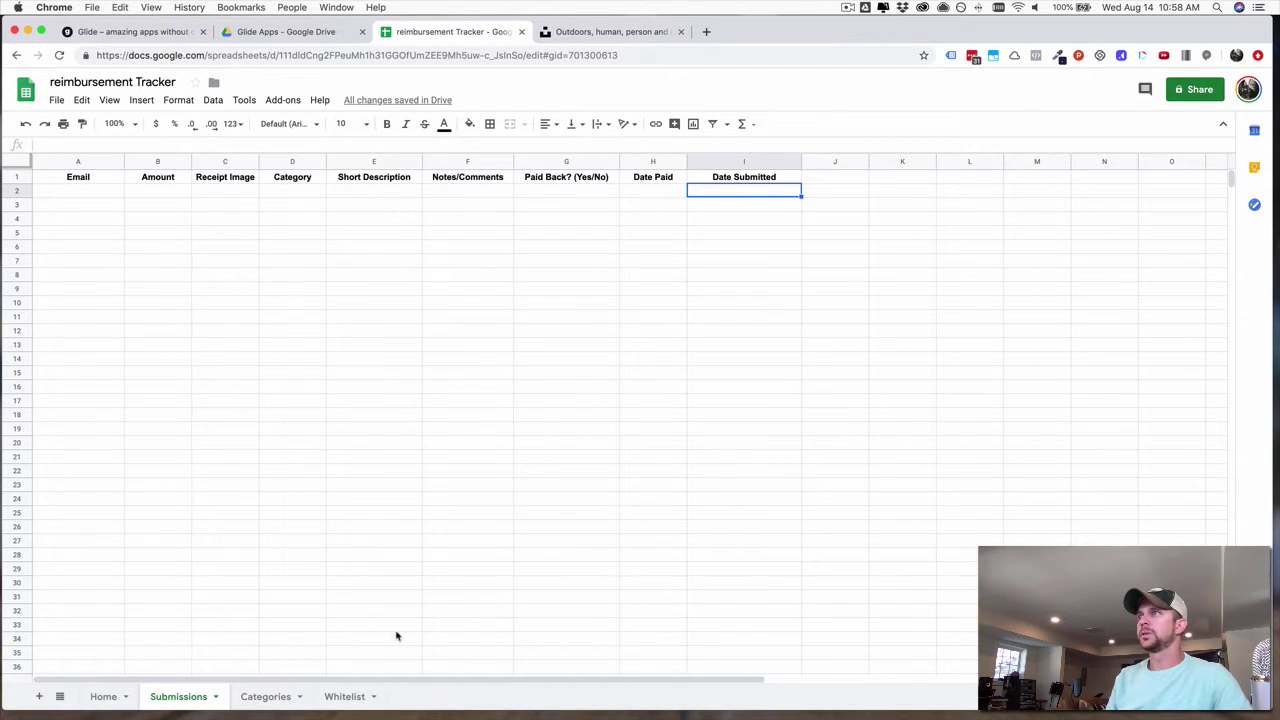
scroll(408, 397, "down", 5)
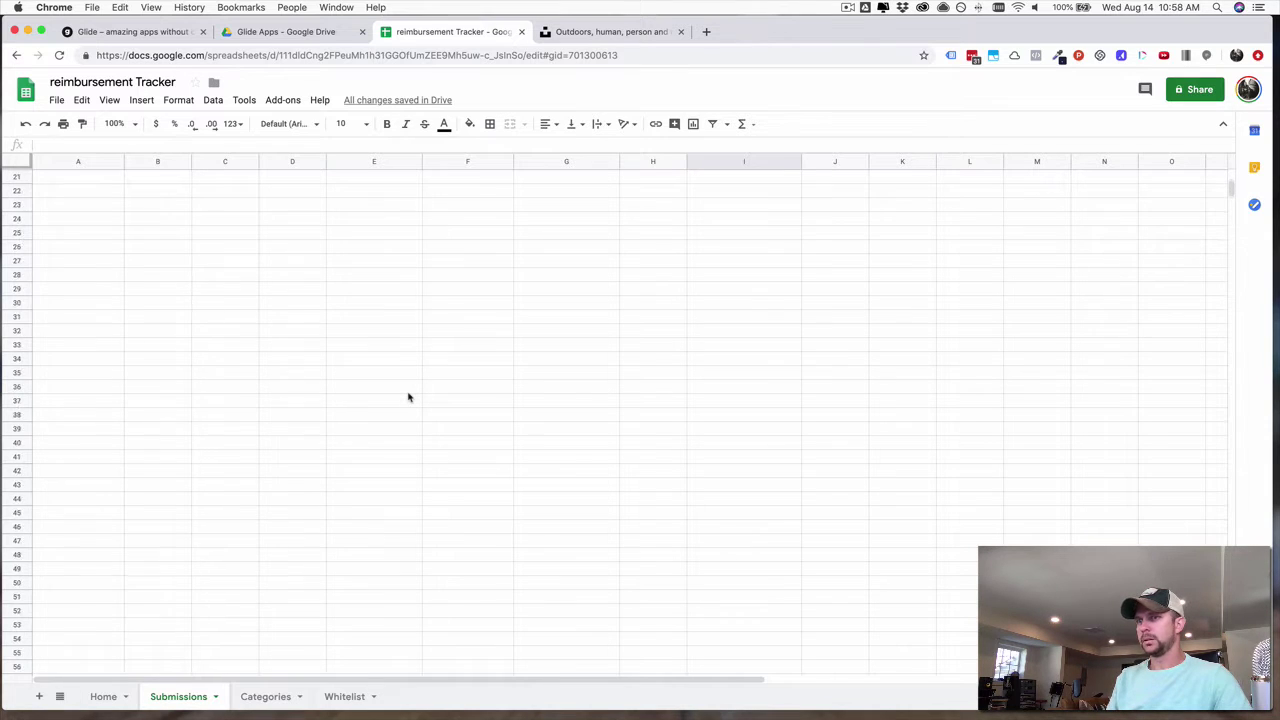
scroll(408, 398, "down", 15)
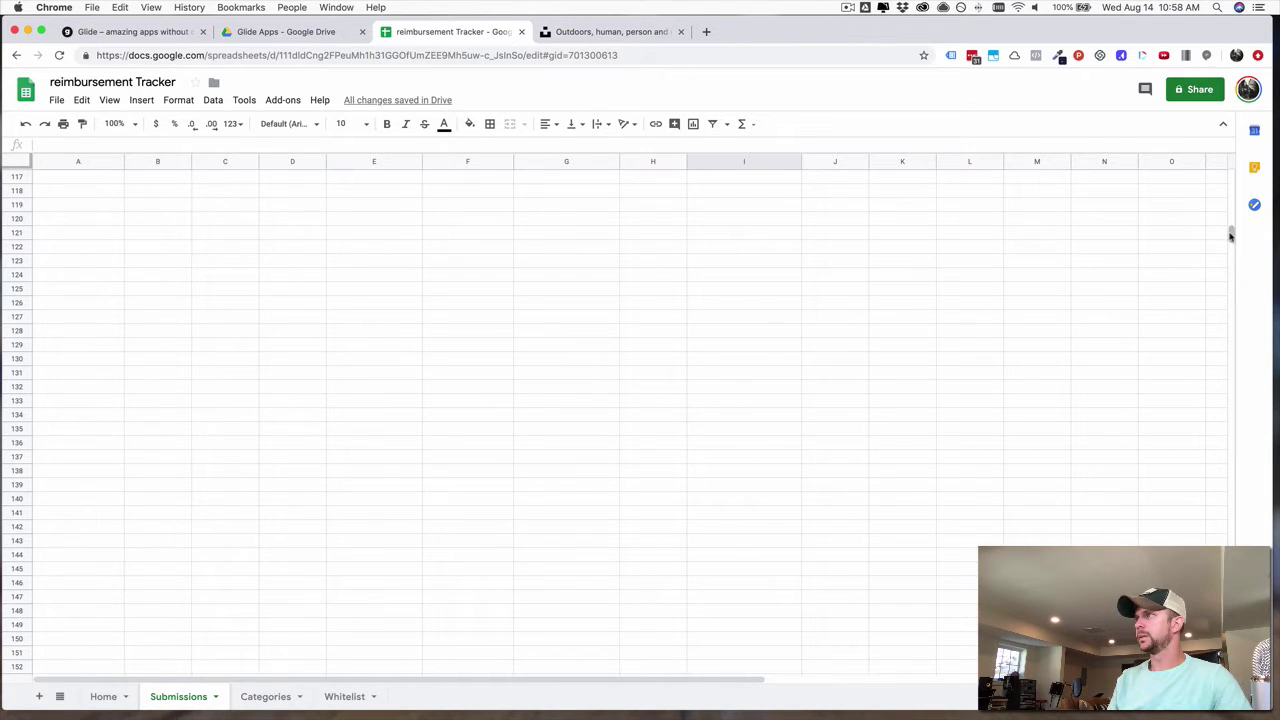
left_click_drag(1230, 232, 1232, 460)
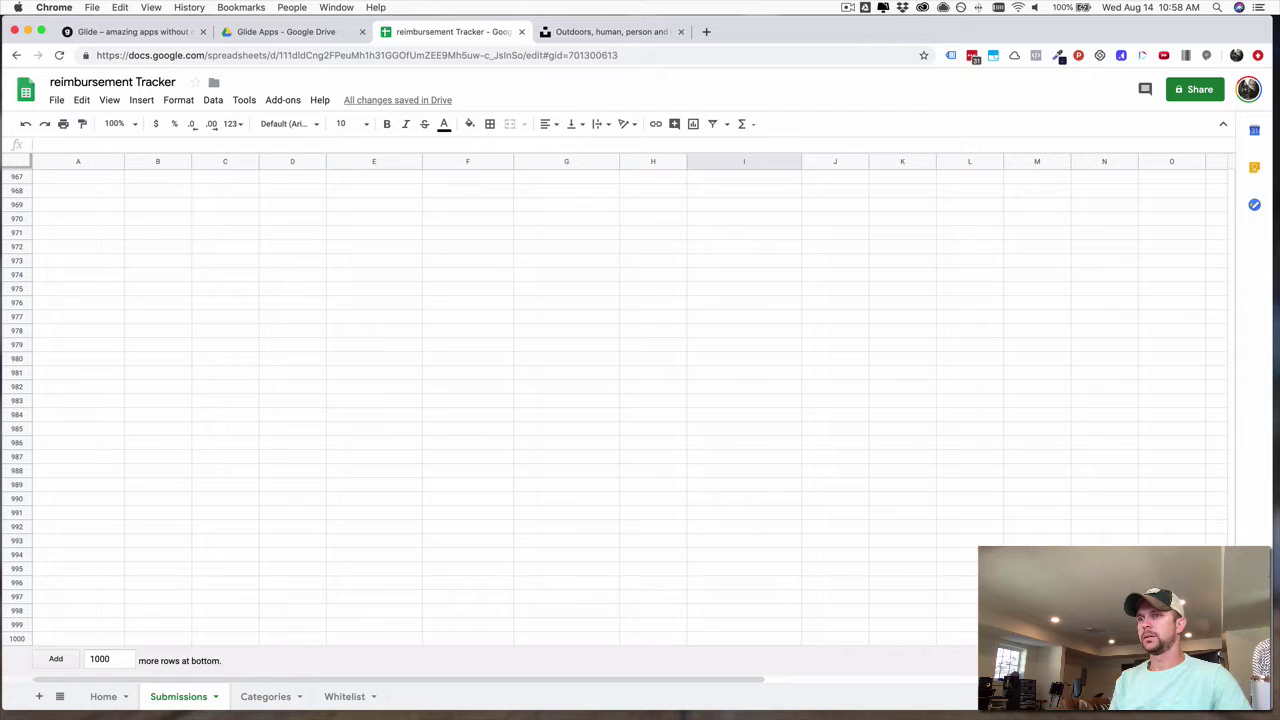
scroll(1194, 206, "up", 20)
left_click(95, 195)
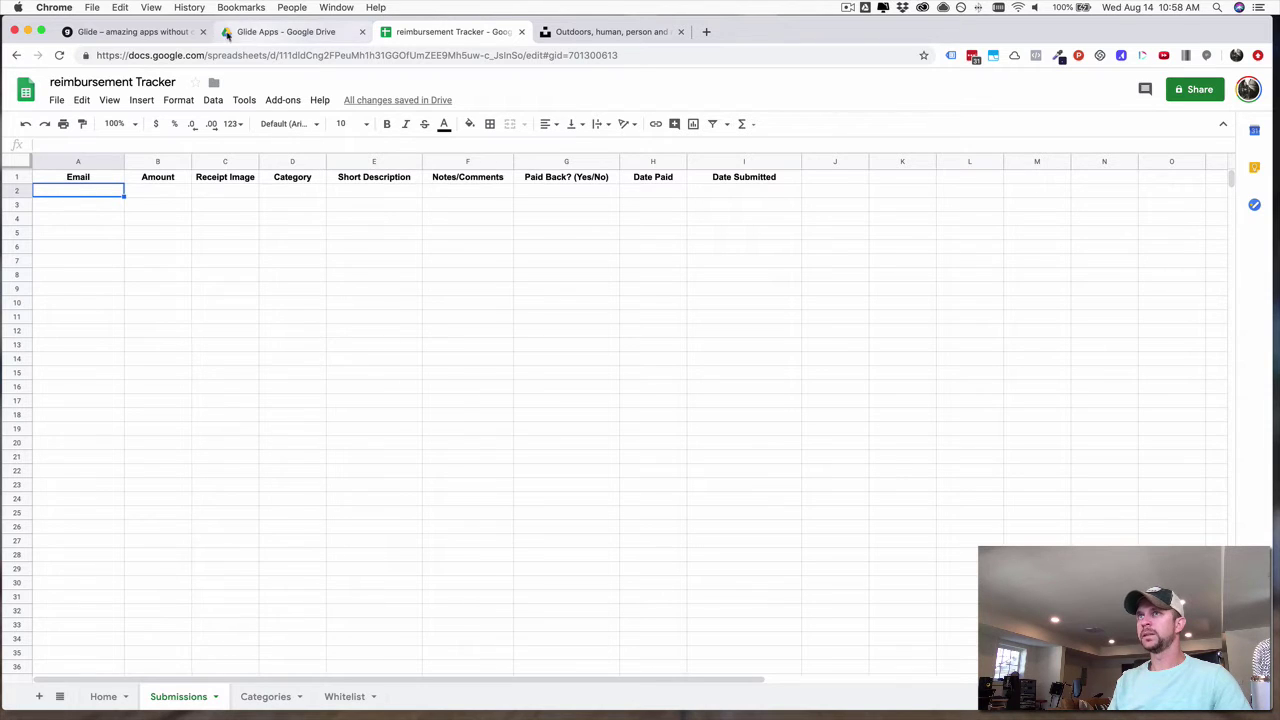
left_click(150, 428)
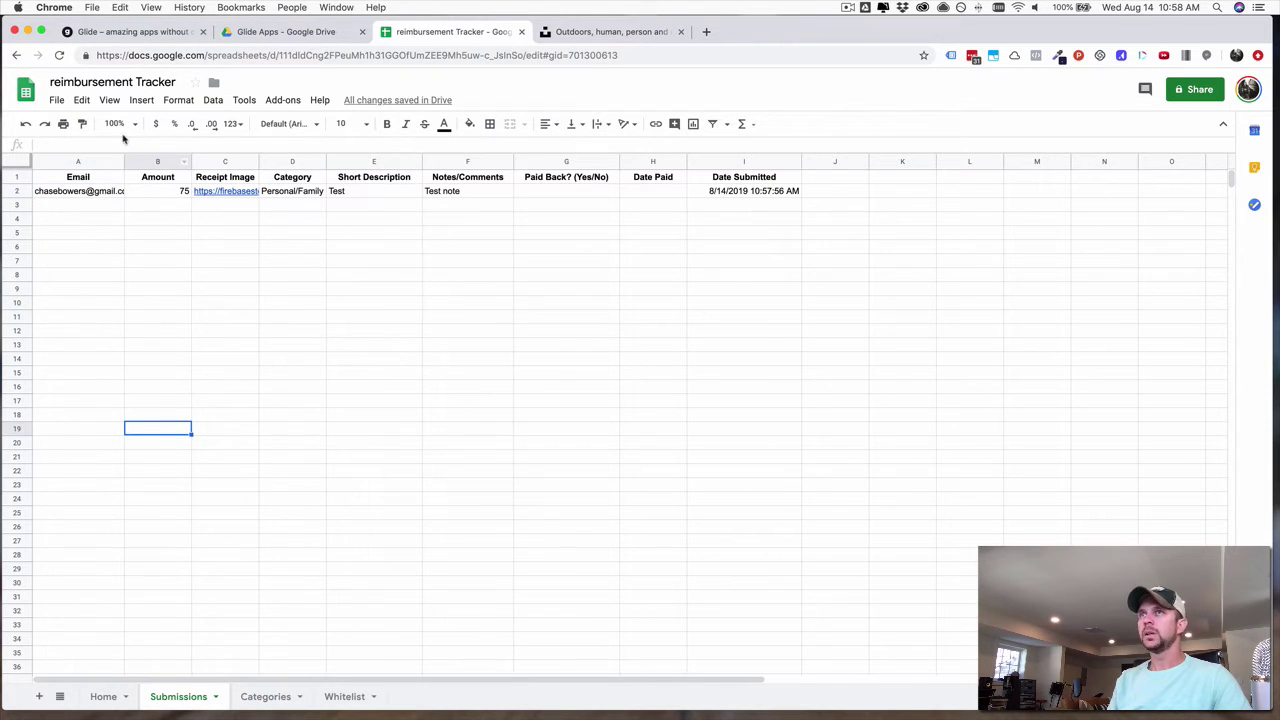
Switch to the Glide app editor, reopen the receipt form to review its Submissions destination and components, and cancel out of it.
left_click(150, 32)
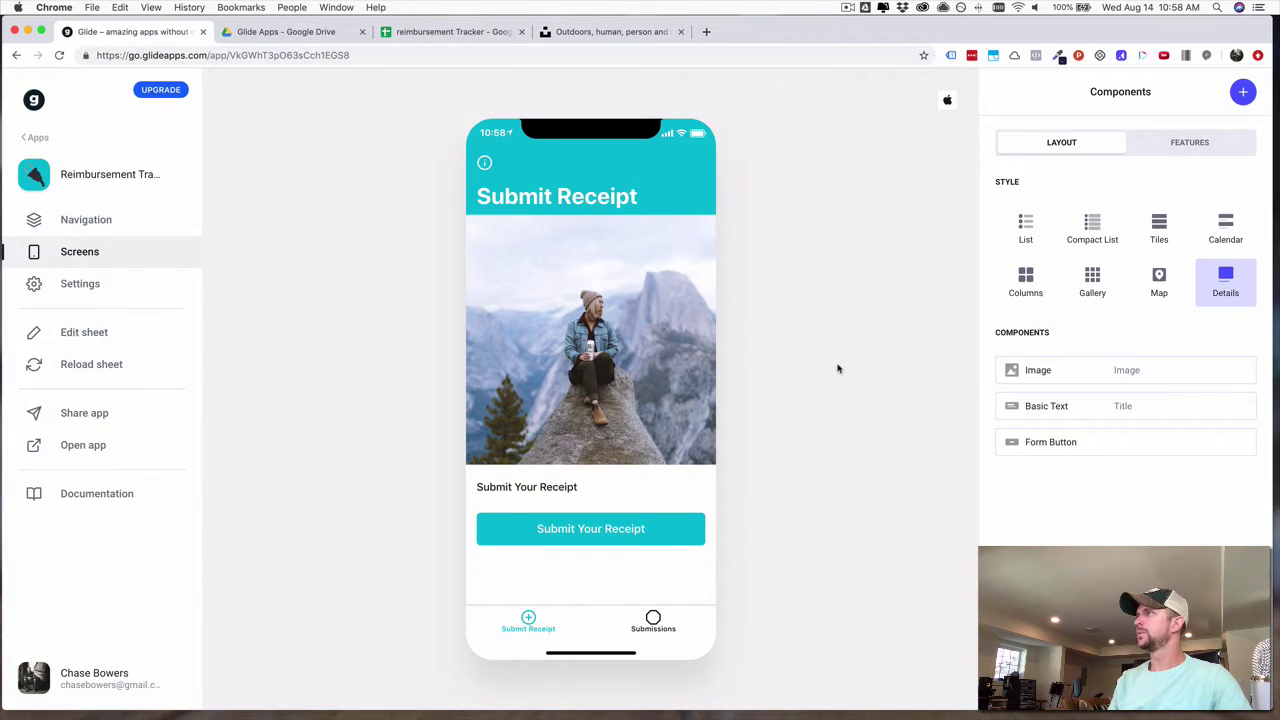
left_click(637, 531)
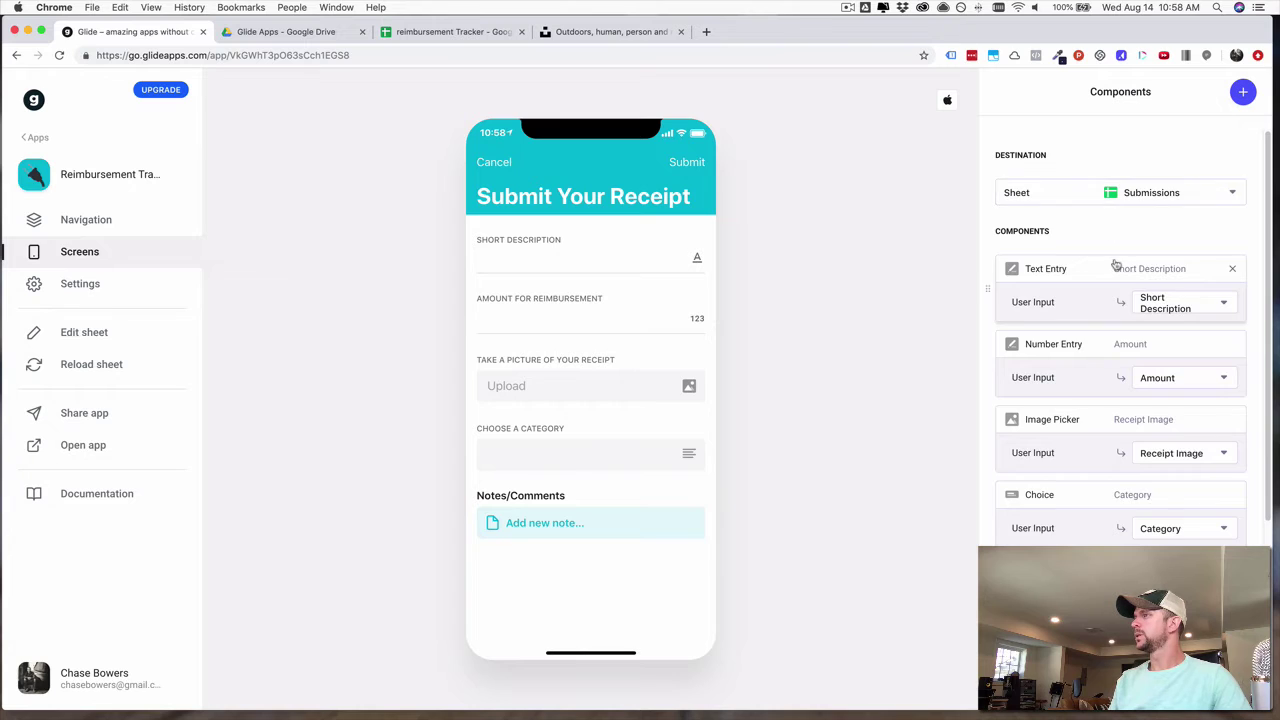
scroll(1114, 263, "down", 5)
scroll(1122, 445, "up", 5)
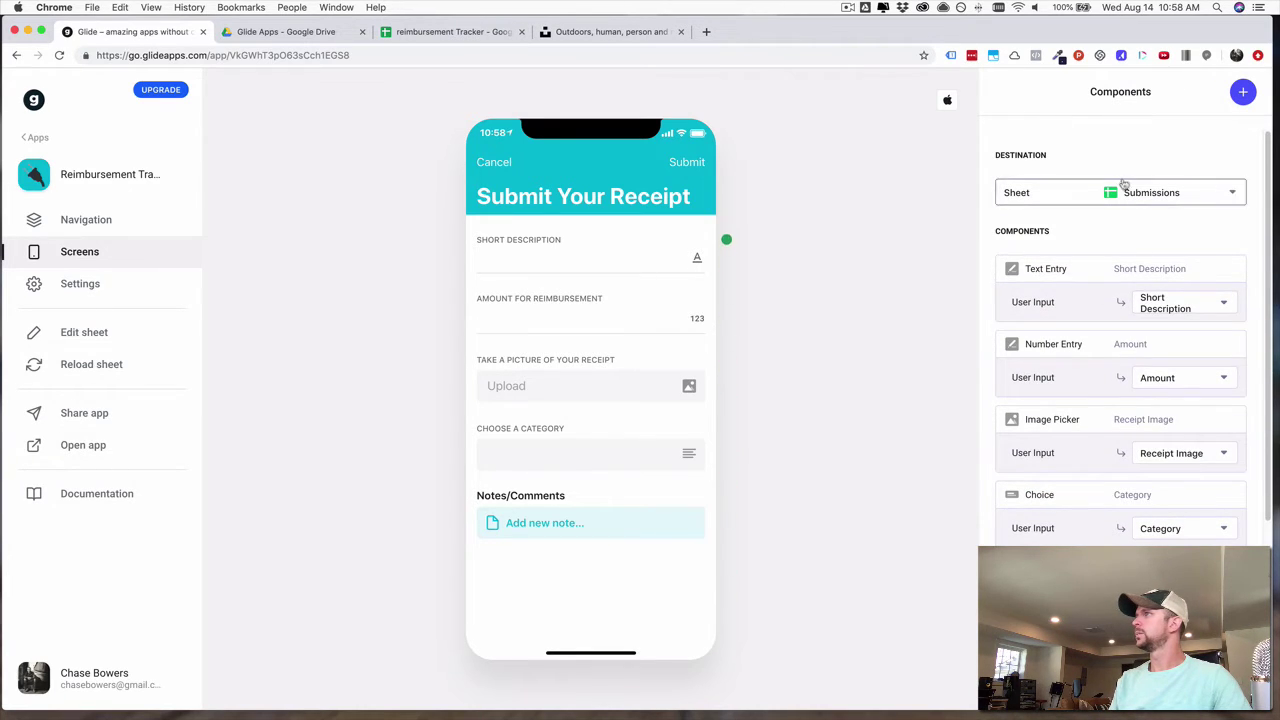
left_click(493, 163)
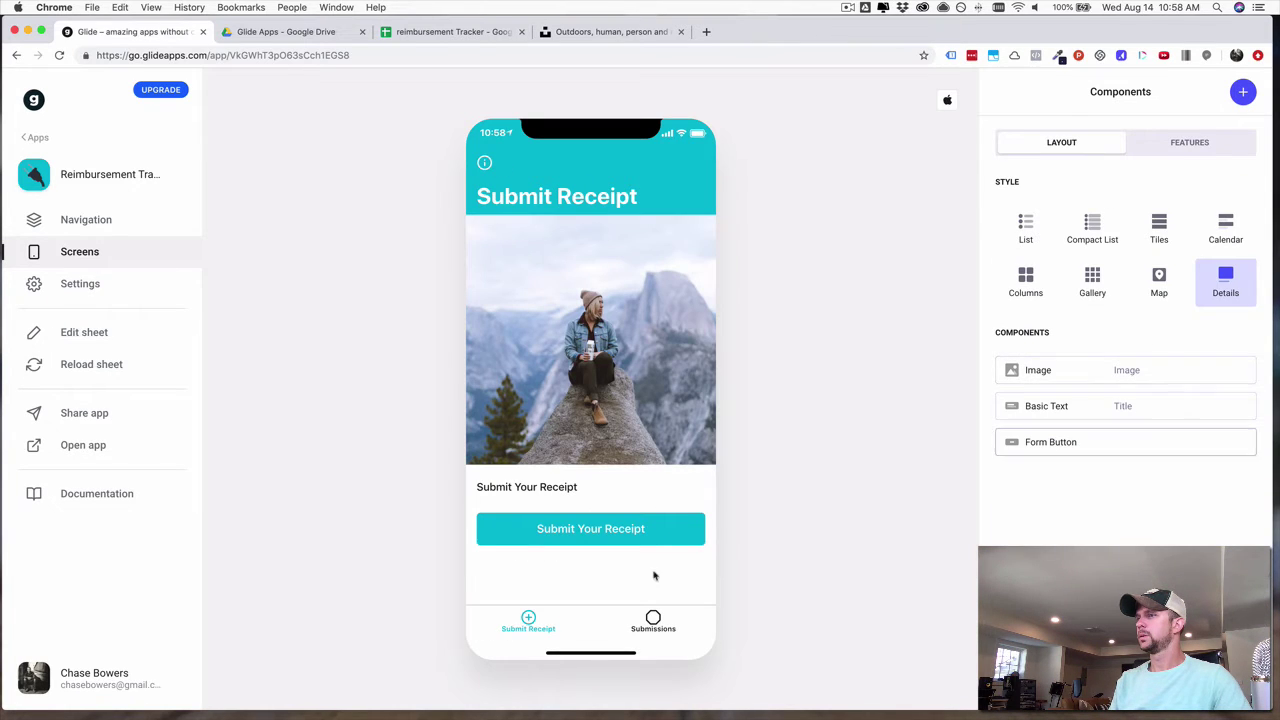
Open the app's Submissions list, and switch to the reimbursement Tracker spreadsheet to check the test row's Email through Notes/Comments cells.
left_click(656, 620)
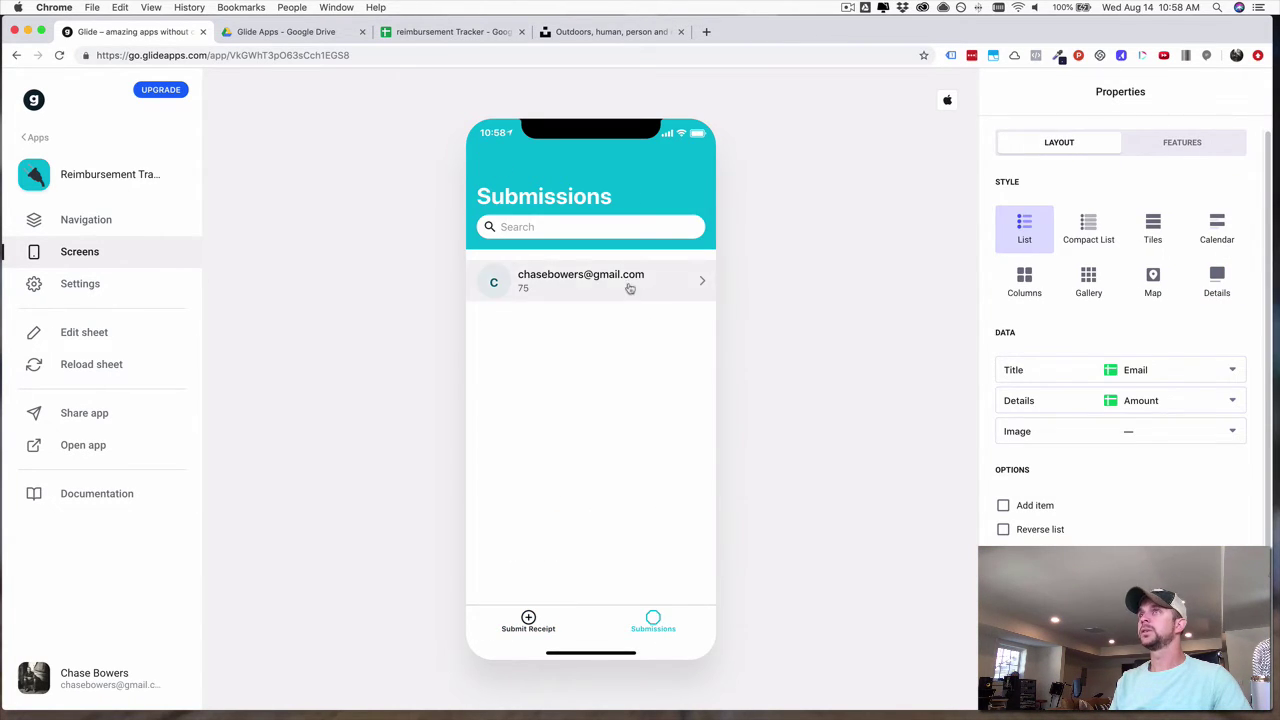
left_click(445, 35)
left_click(108, 193)
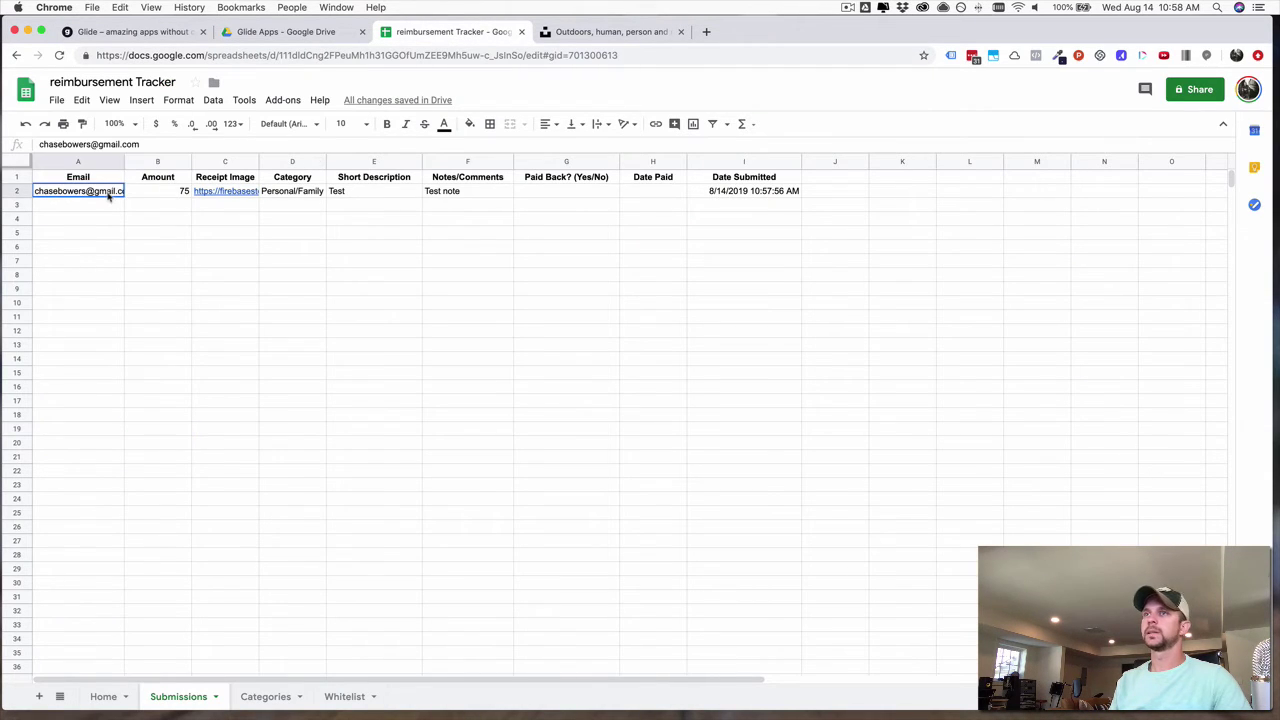
left_click(145, 195)
left_click(304, 194)
left_click(356, 196)
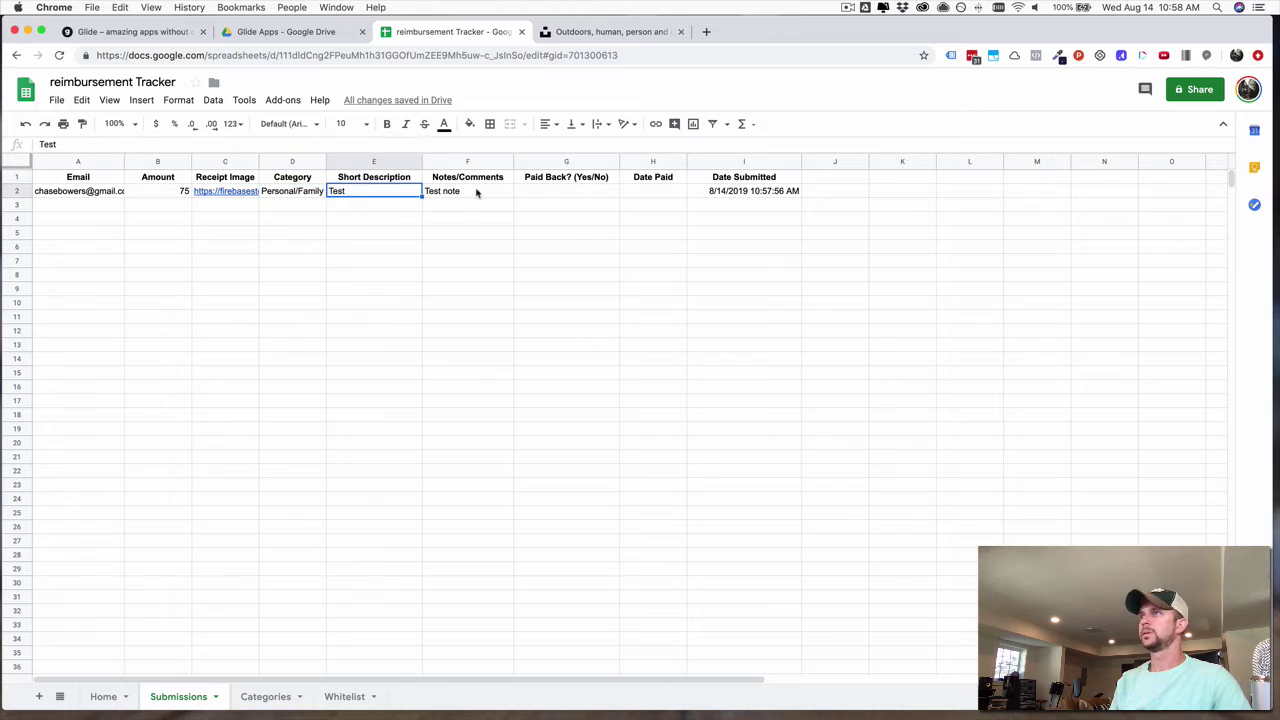
left_click(479, 194)
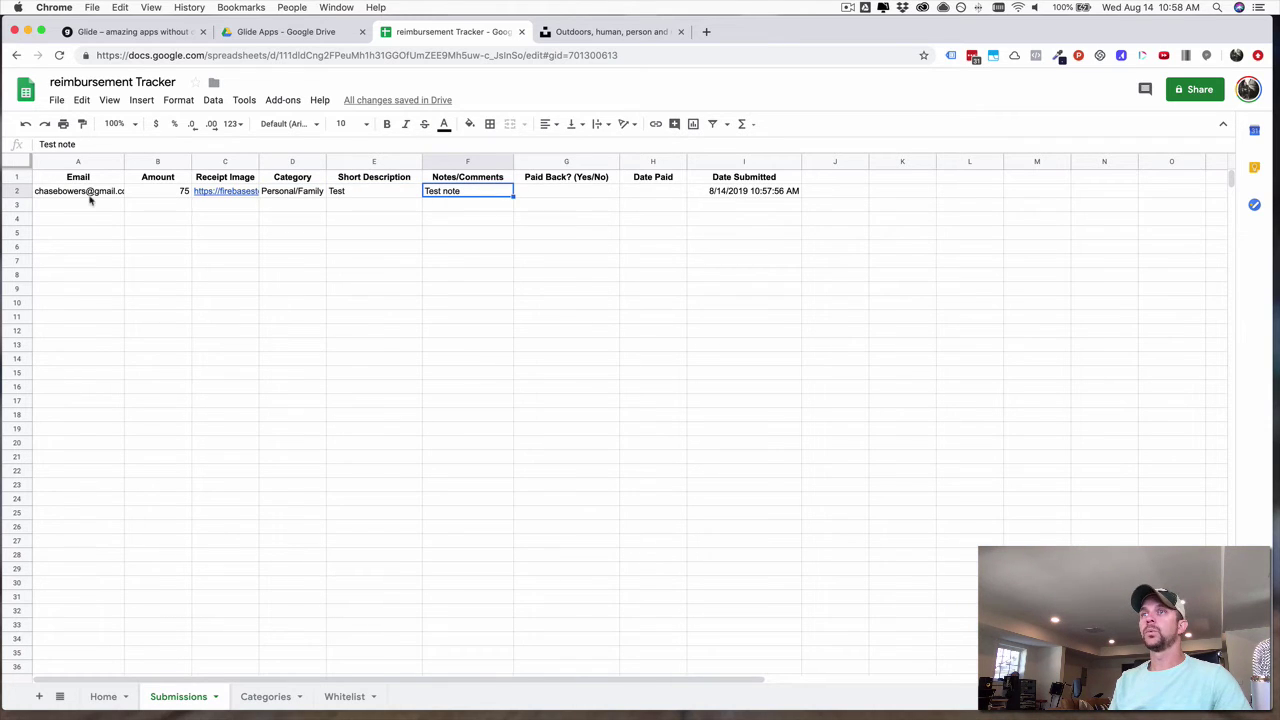
Review the test submission's row again across to Date Submitted, including the Paid Back? and Date Paid cells.
left_click(90, 199)
left_click(165, 196)
left_click(89, 196)
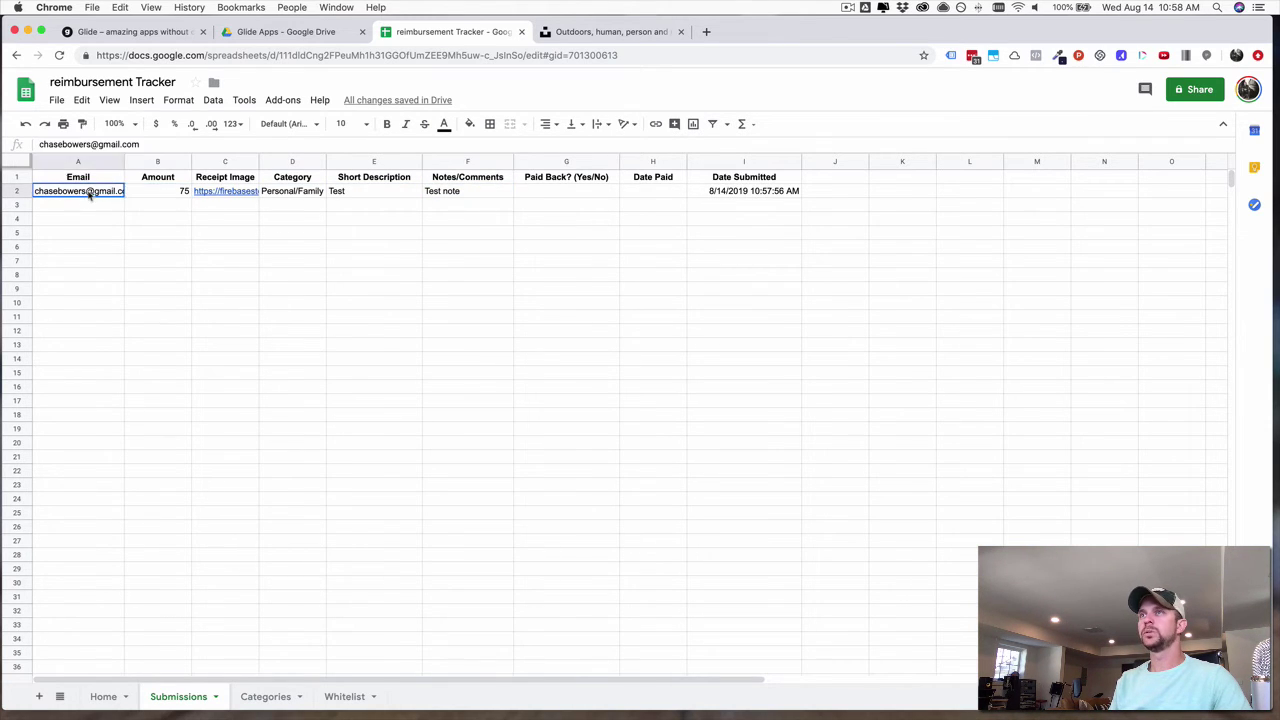
left_click(282, 195)
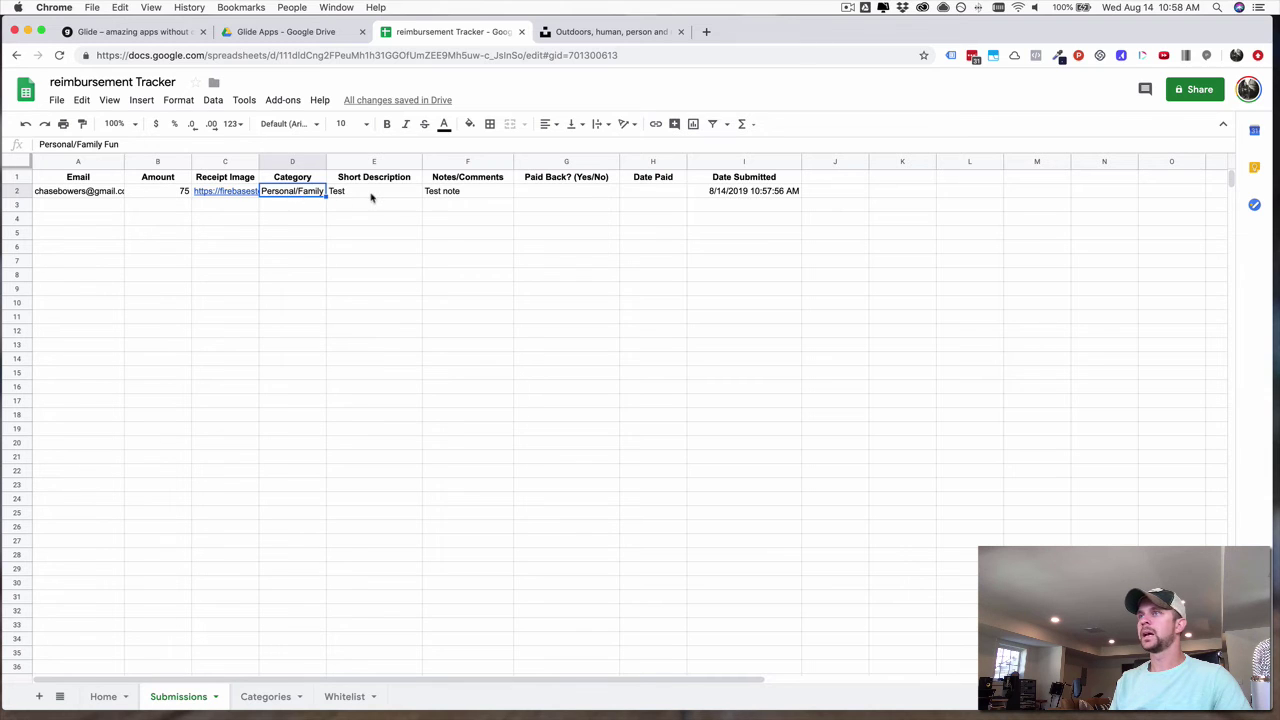
left_click(370, 197)
left_click(438, 196)
left_click(571, 196)
left_click(627, 194)
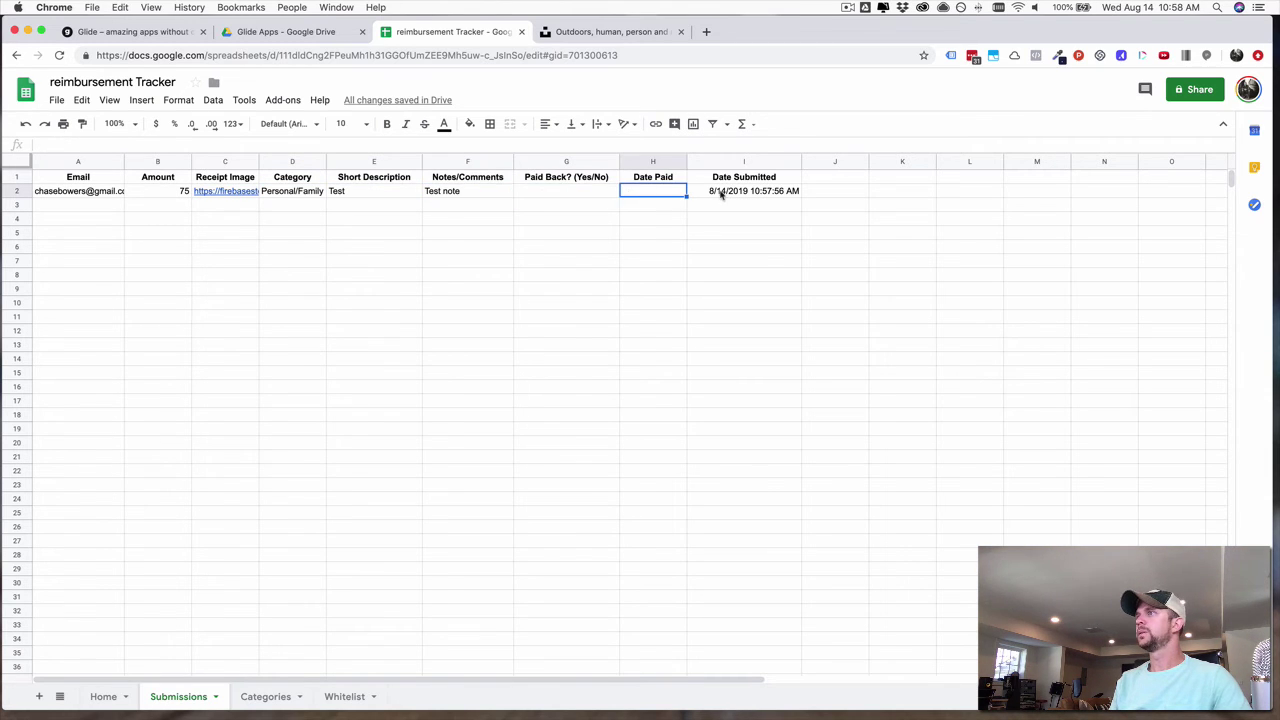
left_click(722, 194)
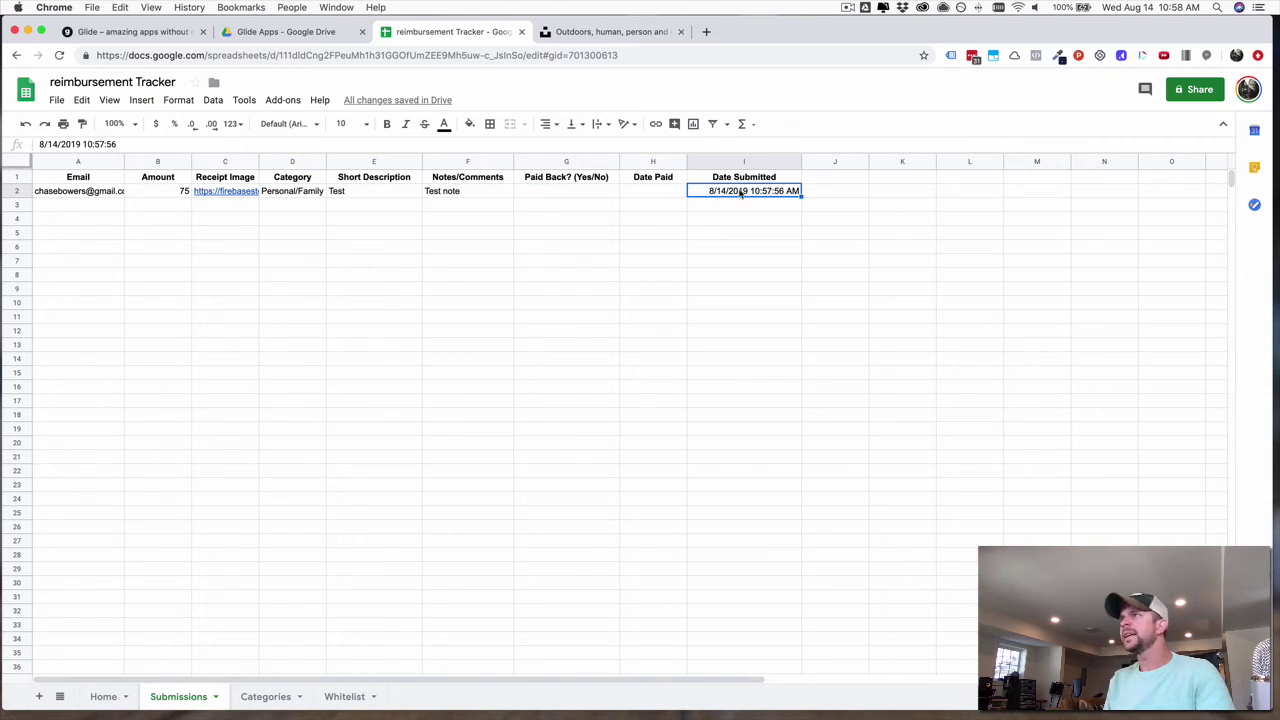
left_click(88, 197)
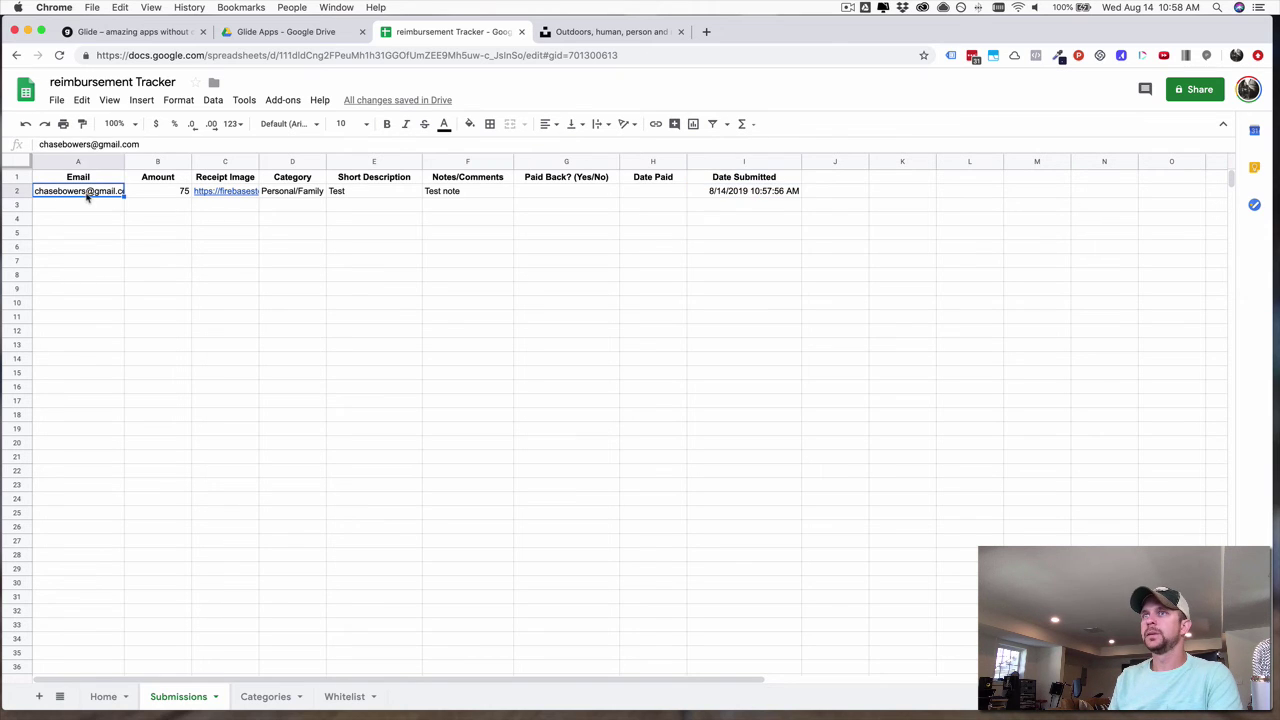
left_click(745, 195)
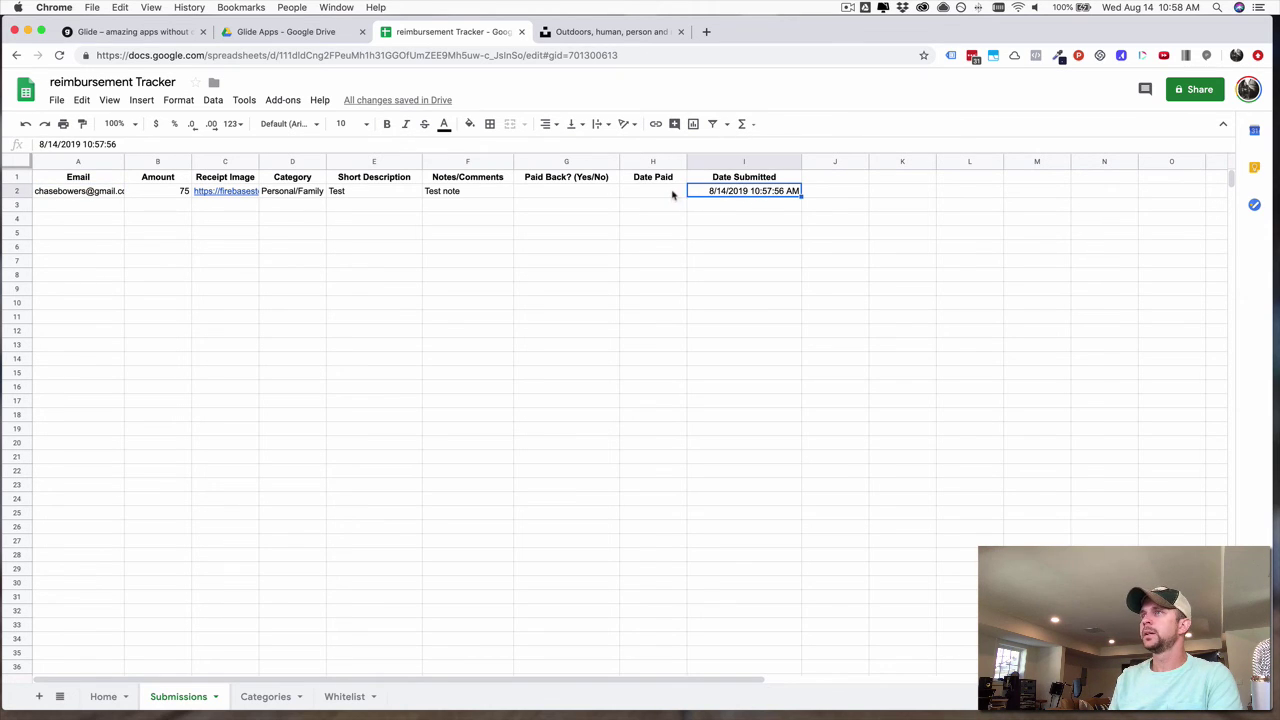